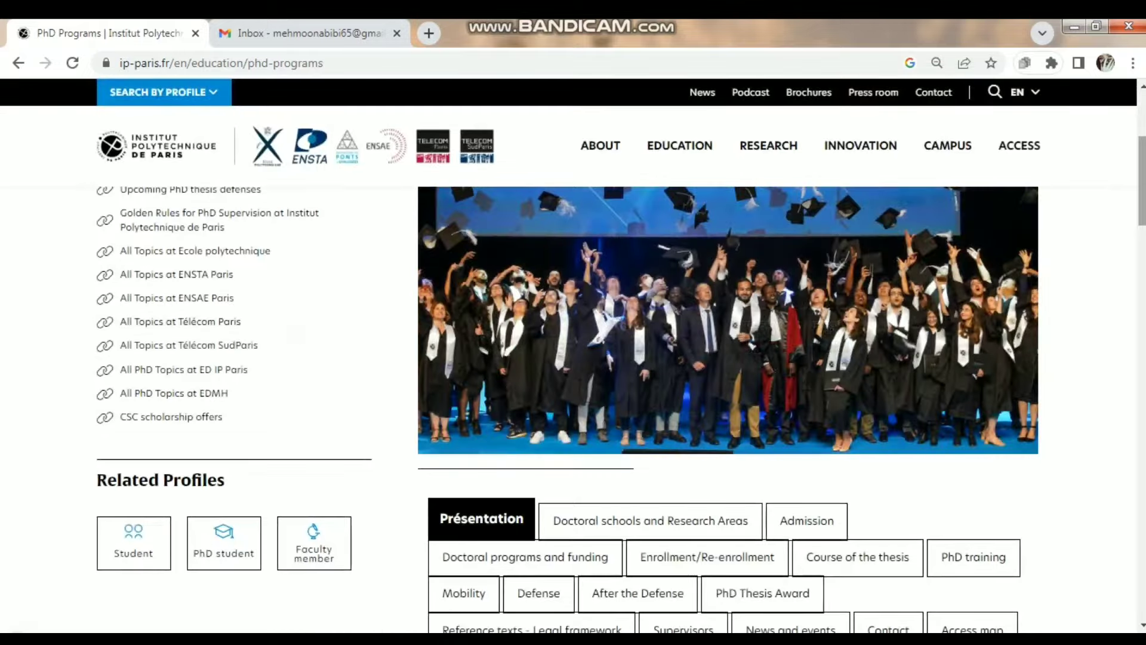
- Read down the PhD Programs page, return to the top, and open the EDUCATION mega-menu
scroll(567, 412, down, 2)
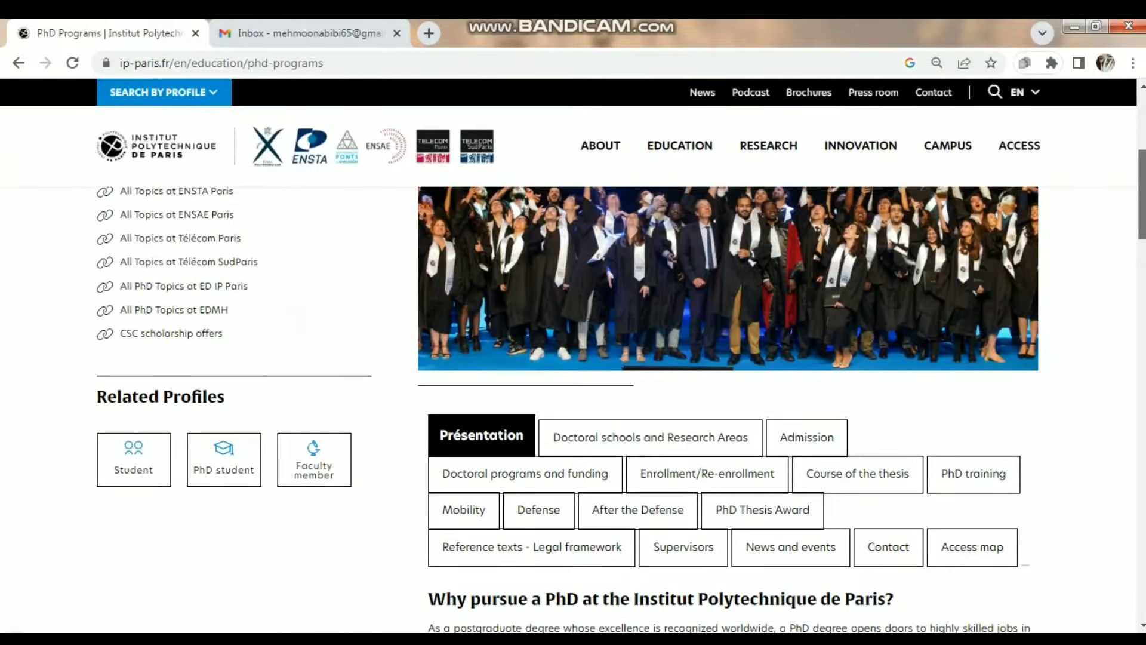
scroll(567, 412, down, 2)
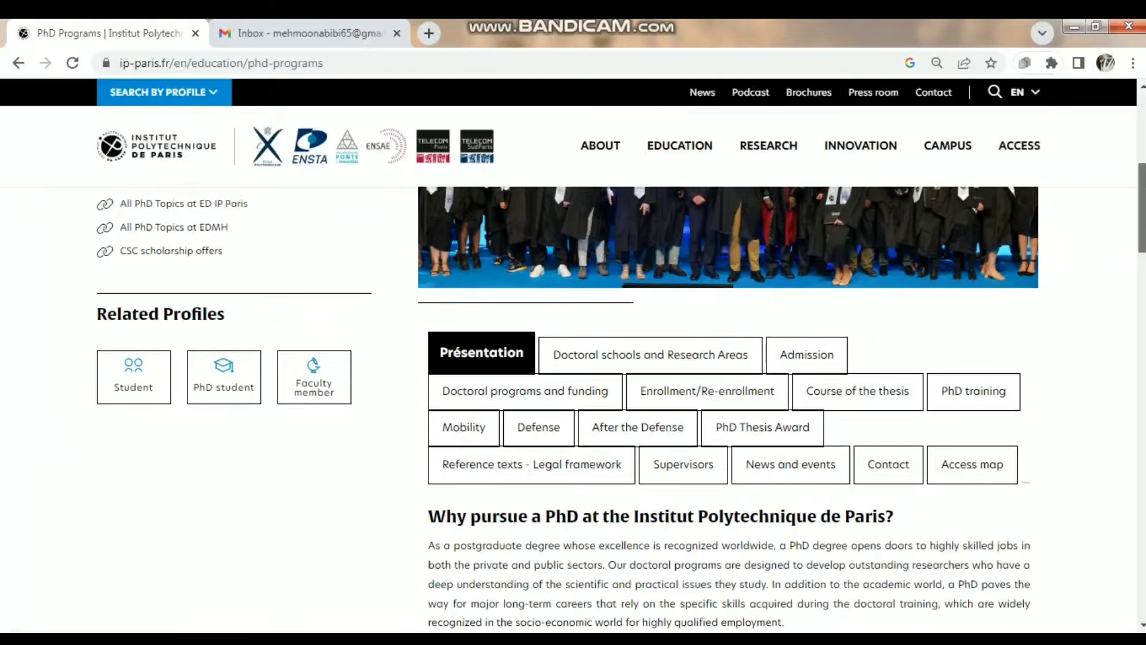
scroll(567, 412, down, 8)
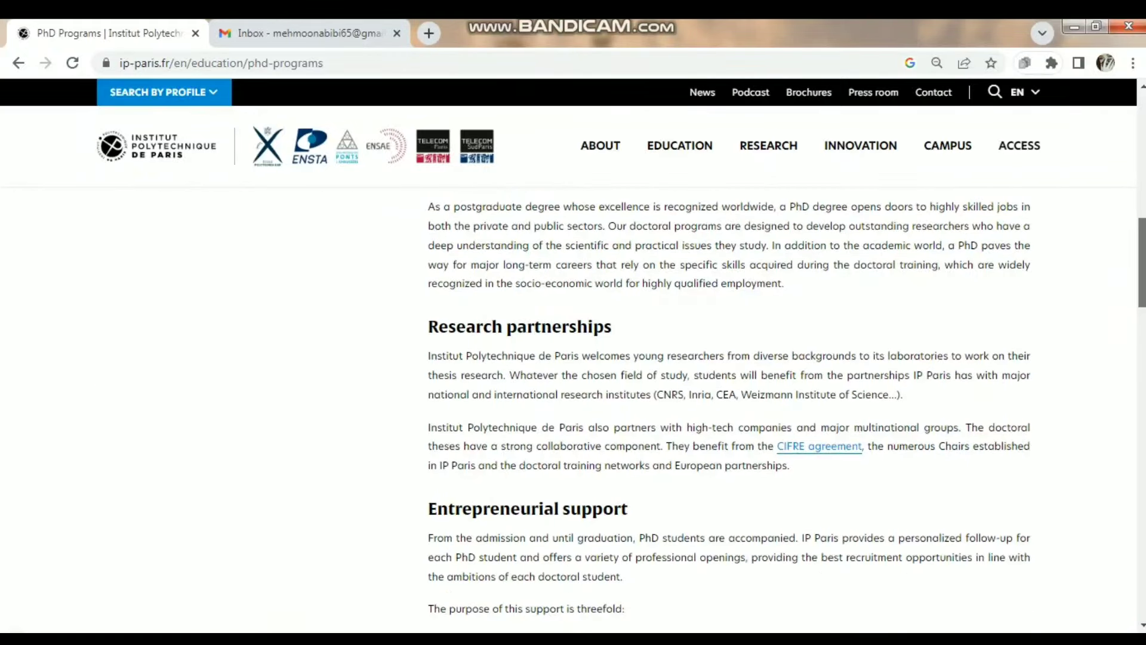
scroll(567, 412, down, 15)
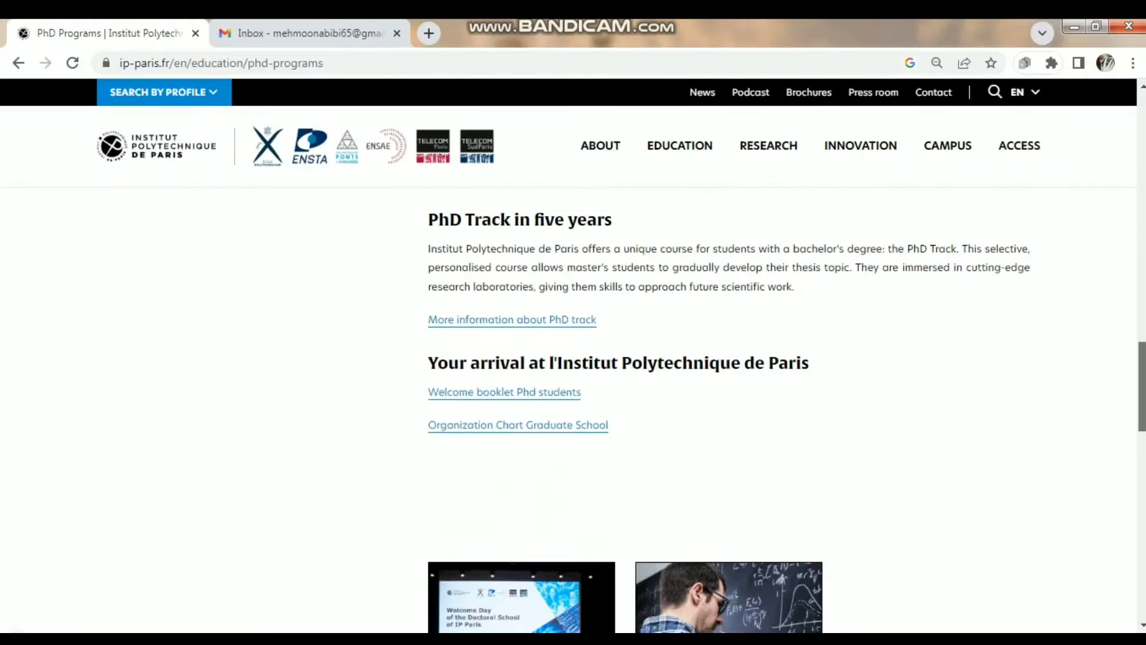
scroll(567, 412, down, 6)
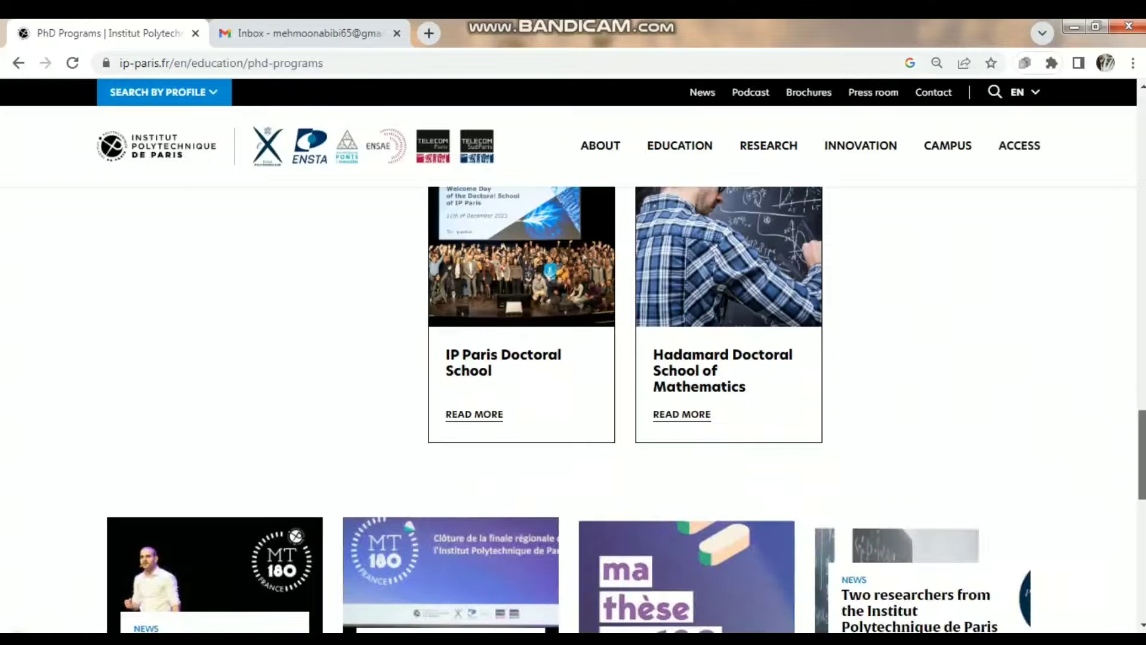
scroll(567, 412, down, 4)
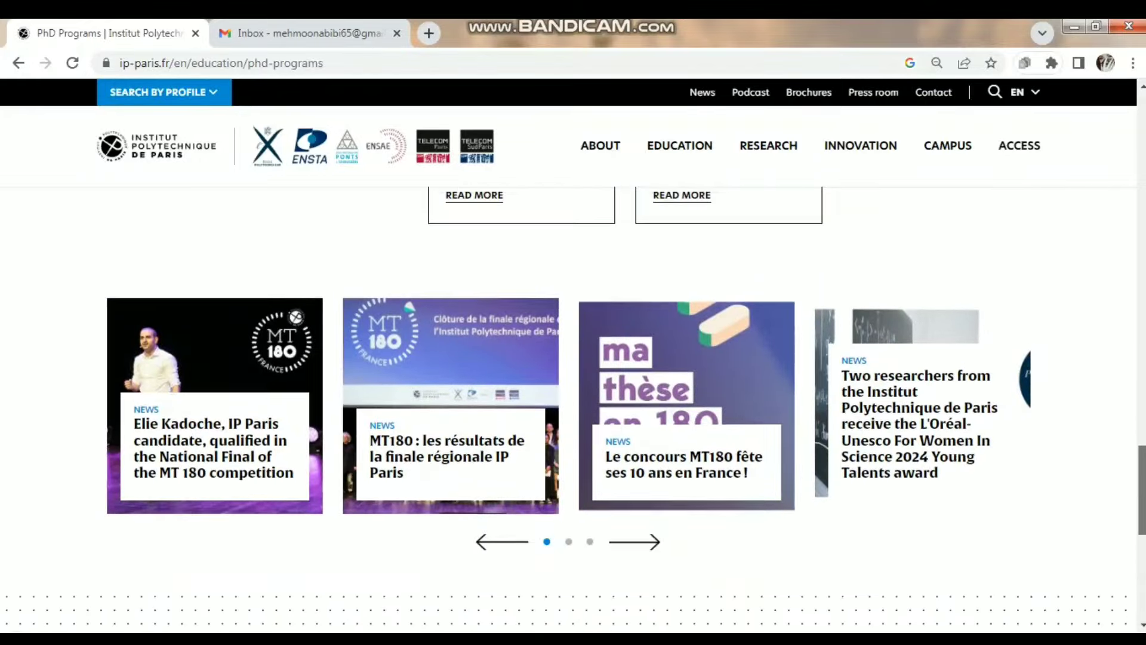
scroll(567, 412, up, 10)
scroll(567, 412, up, 8)
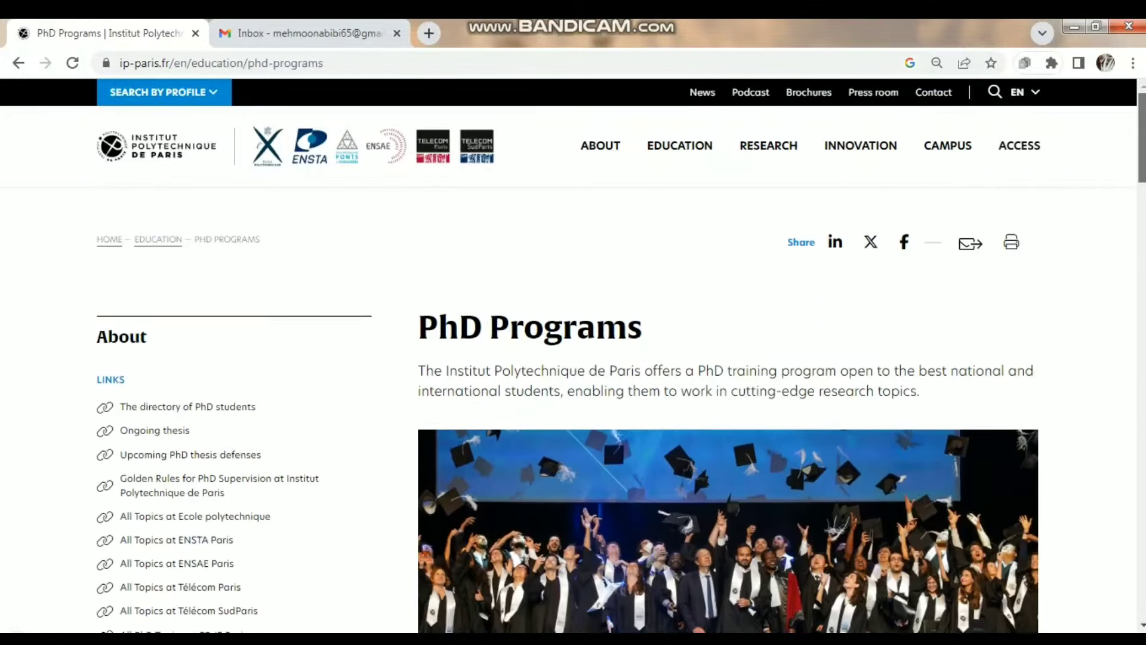
click(680, 146)
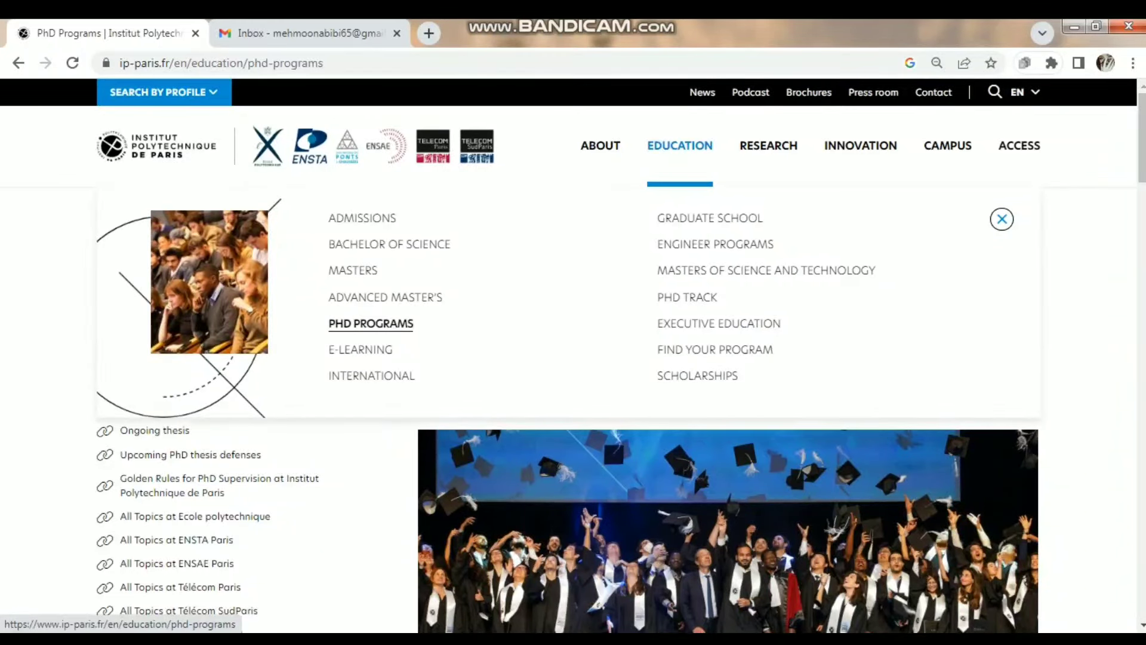
- Open the PhD Track page and scroll down through its content
click(687, 297)
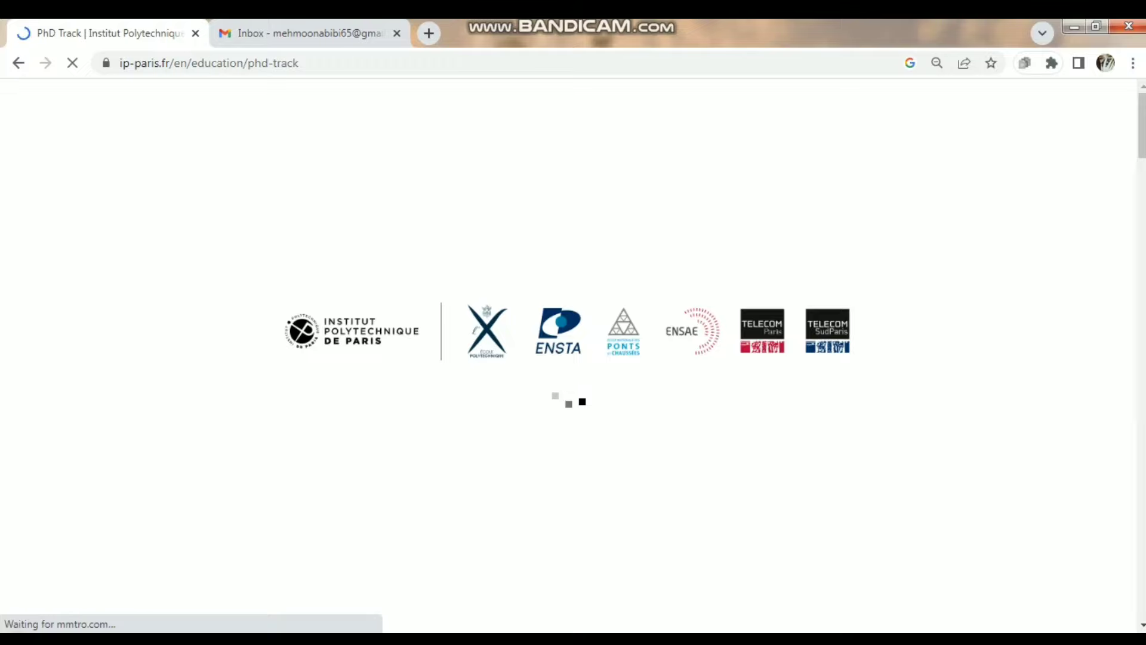
scroll(574, 358, down, 8)
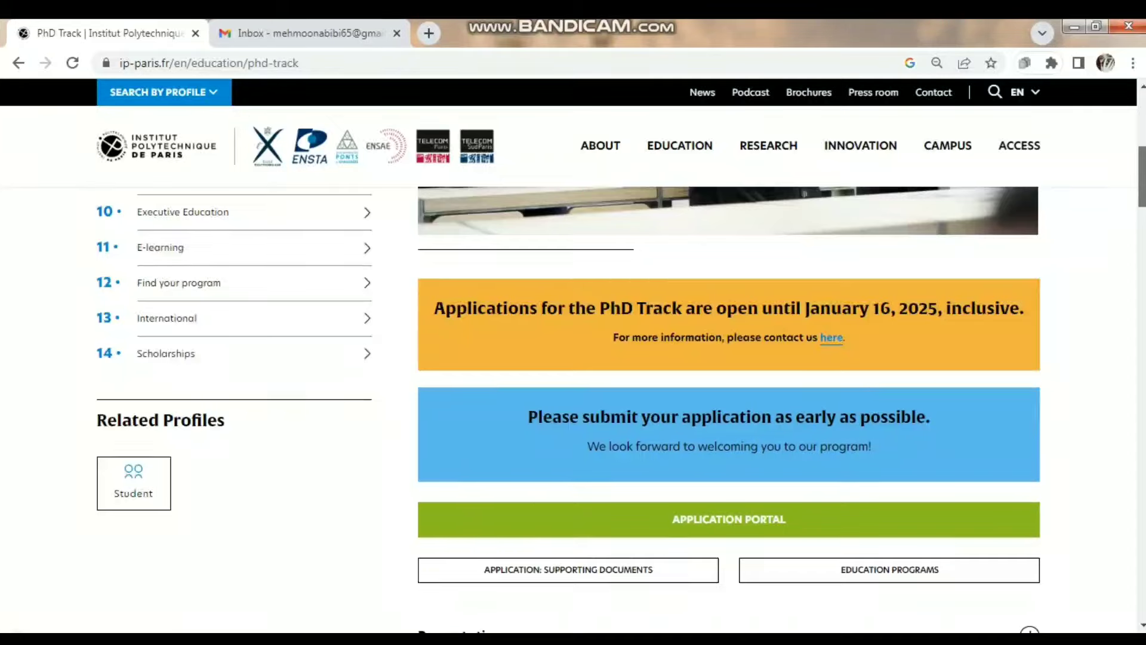
scroll(728, 412, down, 3)
scroll(728, 412, down, 2)
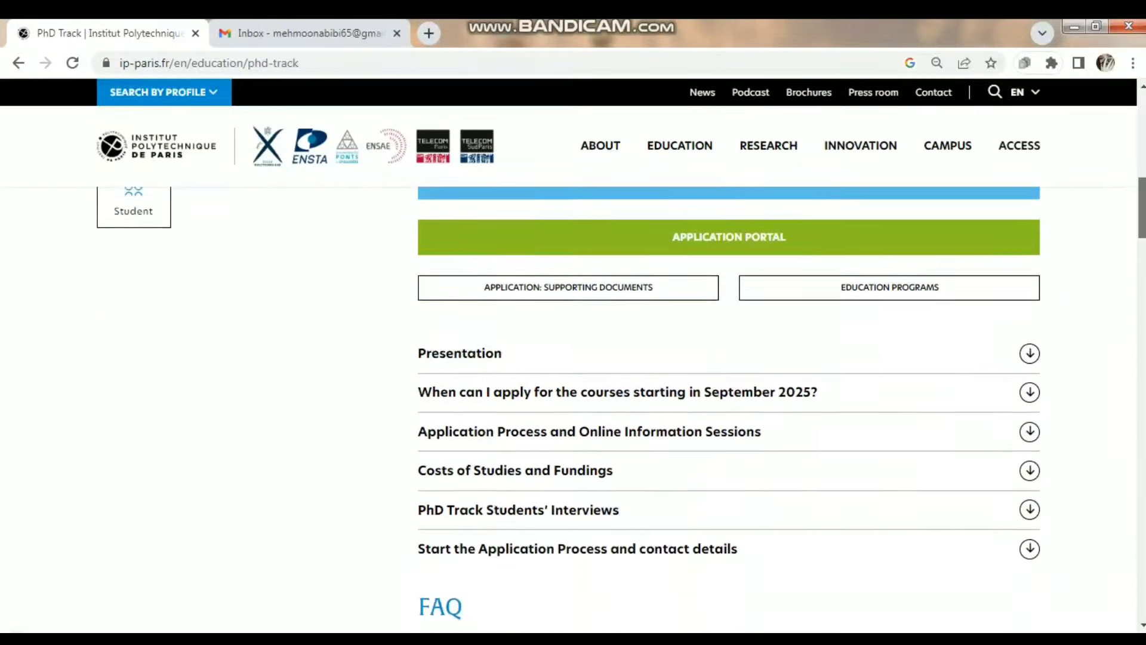
scroll(728, 412, down, 2)
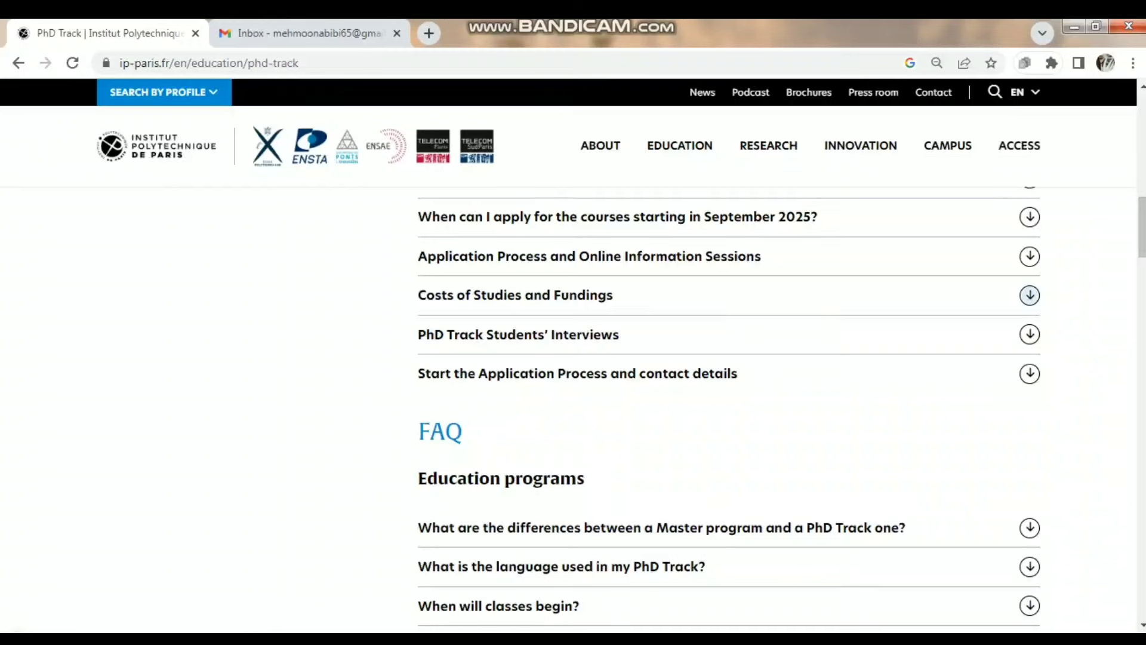
- Expand 'Costs of Studies and Fundings' and read down to the application-process details
click(515, 295)
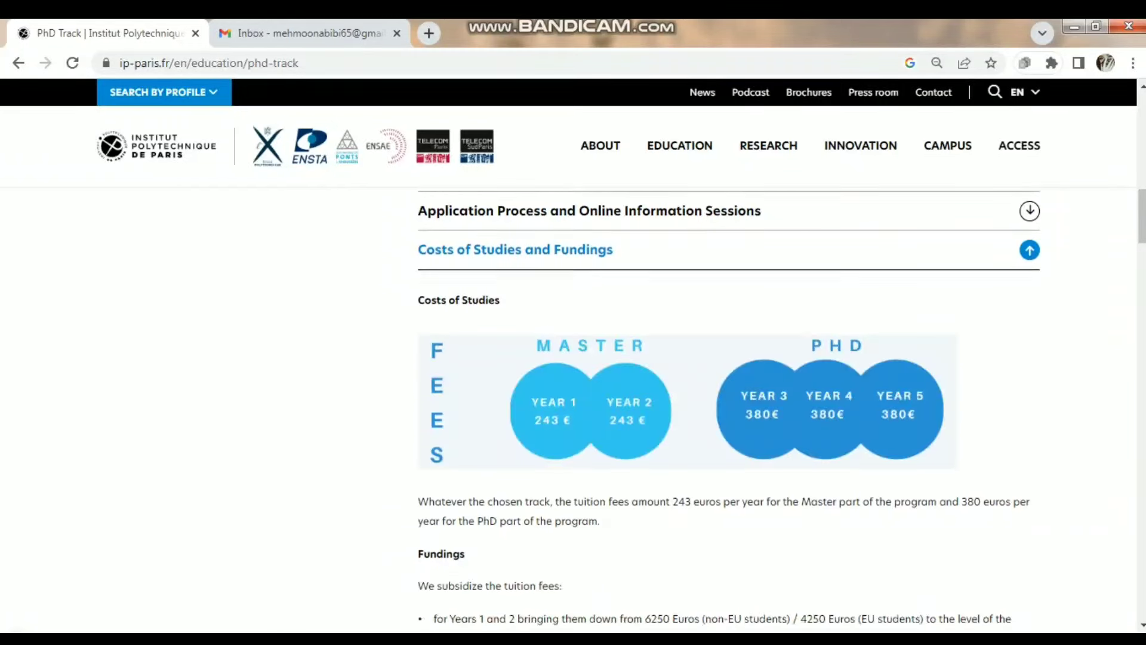
scroll(728, 406, down, 2)
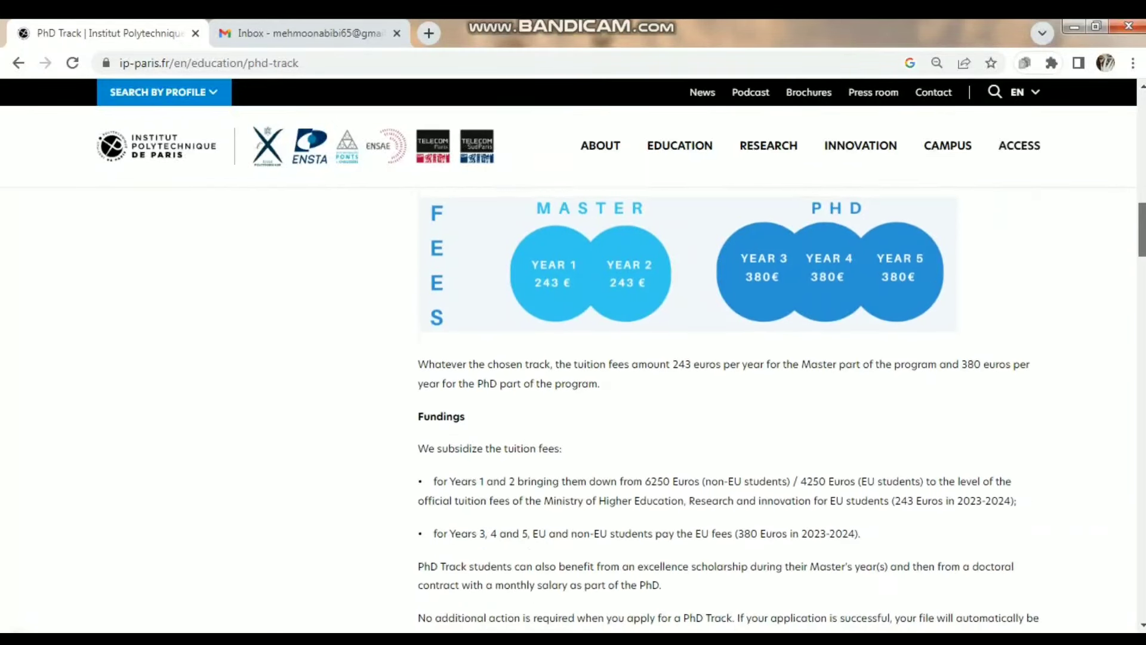
scroll(782, 410, down, 4)
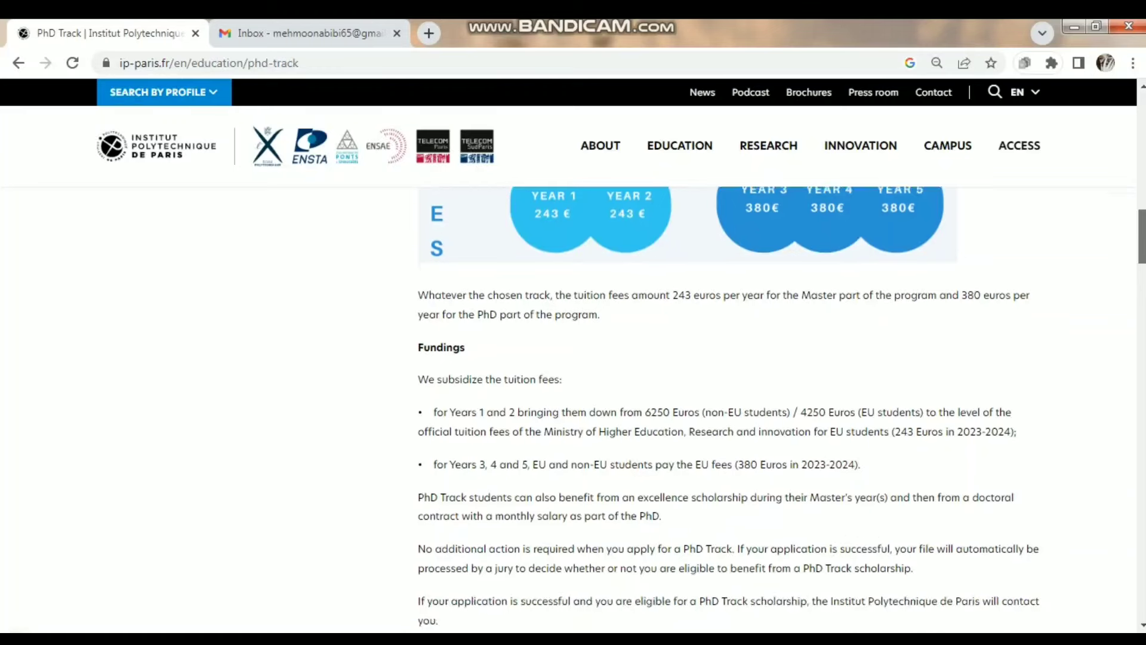
scroll(728, 406, down, 1)
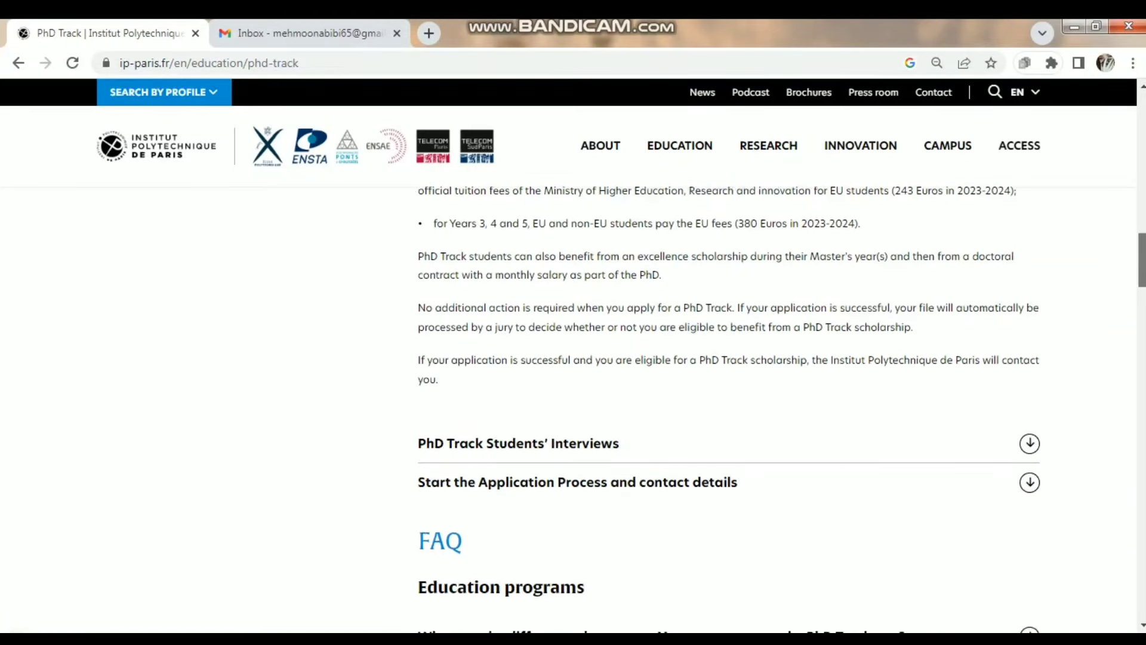
scroll(728, 410, down, 2)
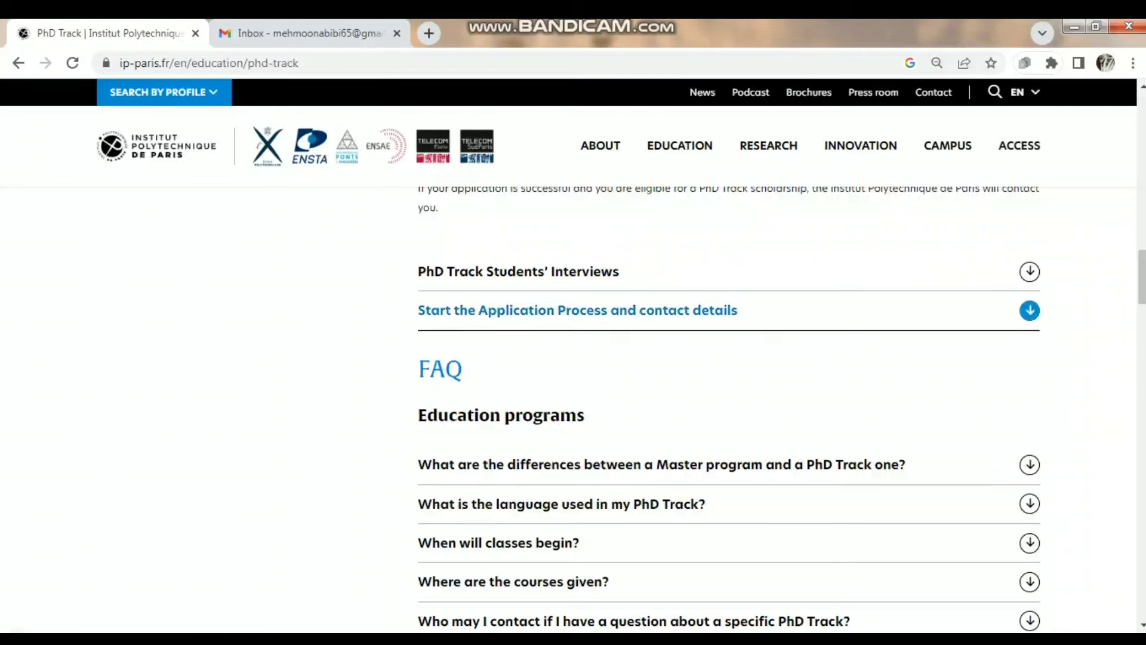
scroll(1029, 314, down, 6)
scroll(1029, 317, up, 8)
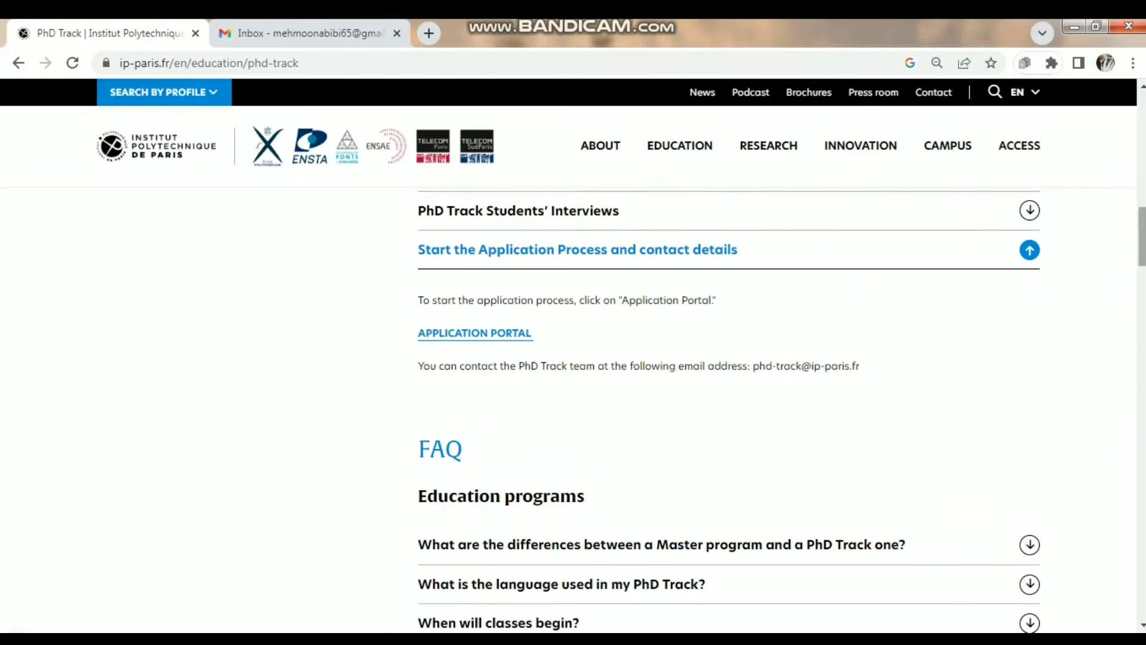
- Close the briefly opened application portal tab and scroll down the admissions page
click(474, 332)
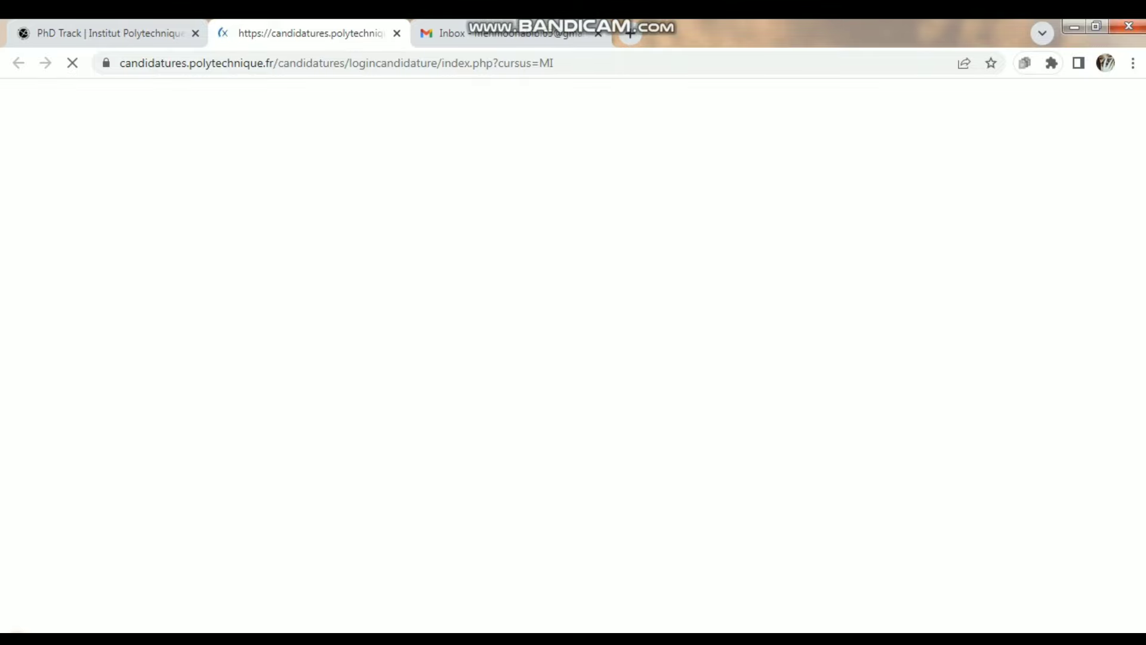
key(ctrl+w)
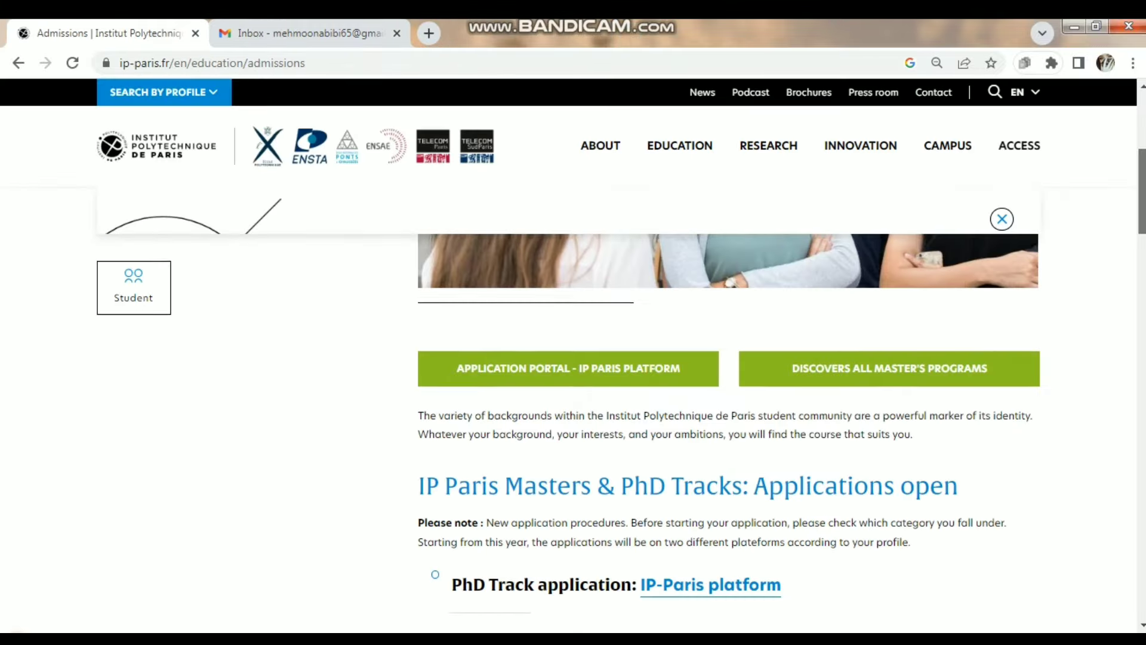
scroll(728, 429, down, 2)
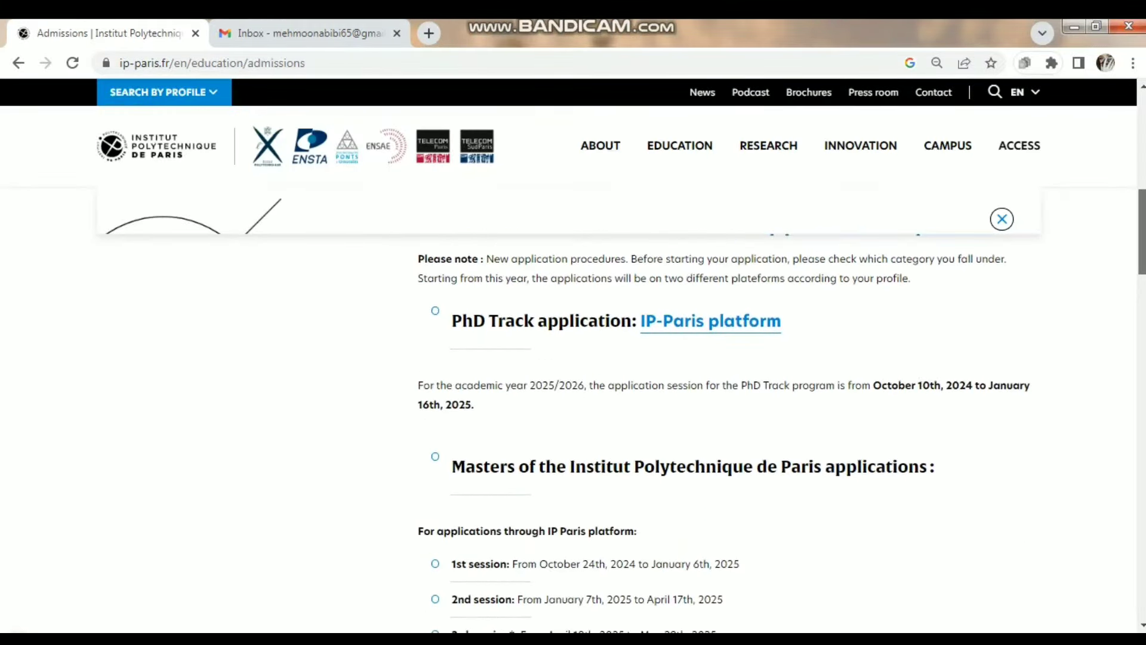
scroll(729, 406, down, 2)
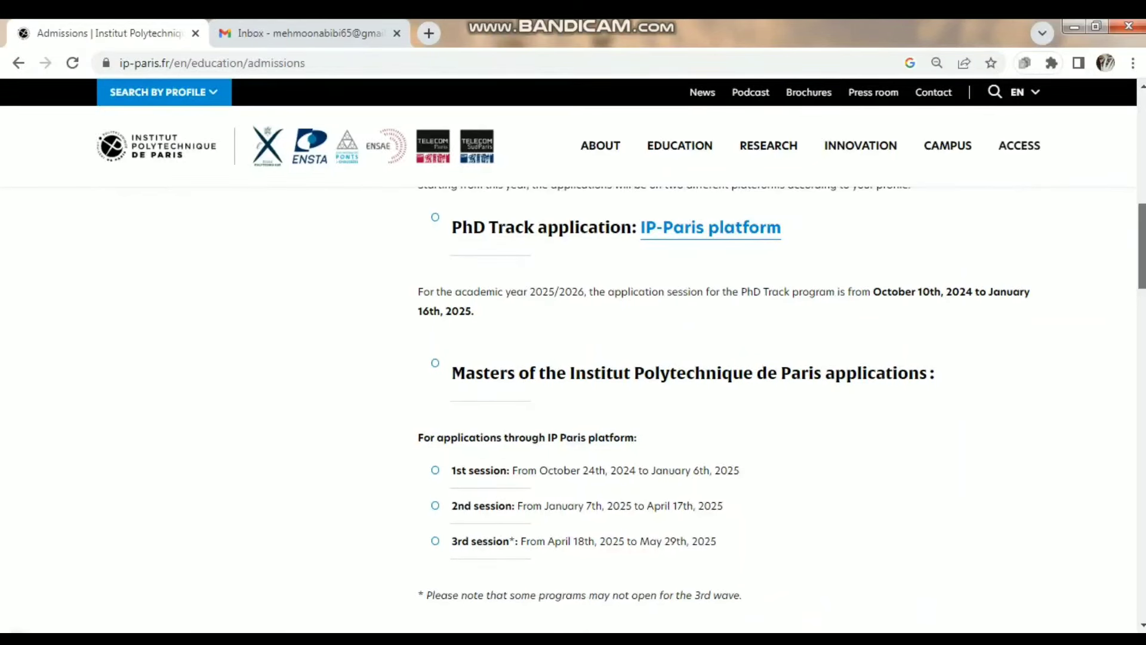
scroll(782, 400, down, 2)
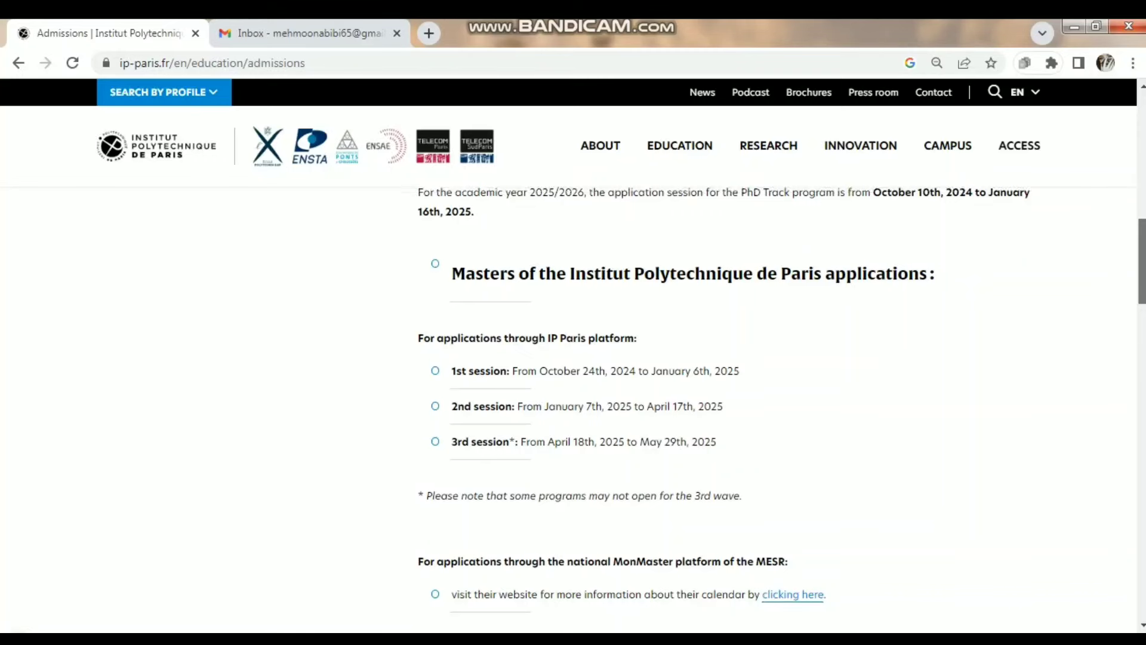
scroll(723, 400, down, 1)
scroll(722, 400, down, 4)
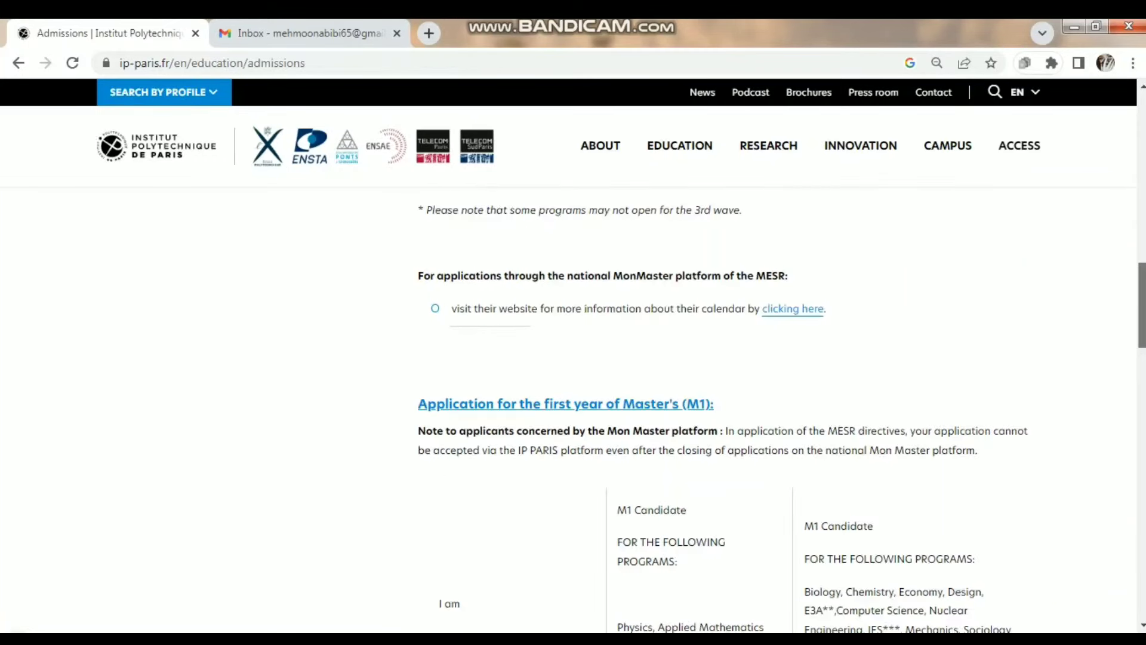
scroll(722, 400, down, 3)
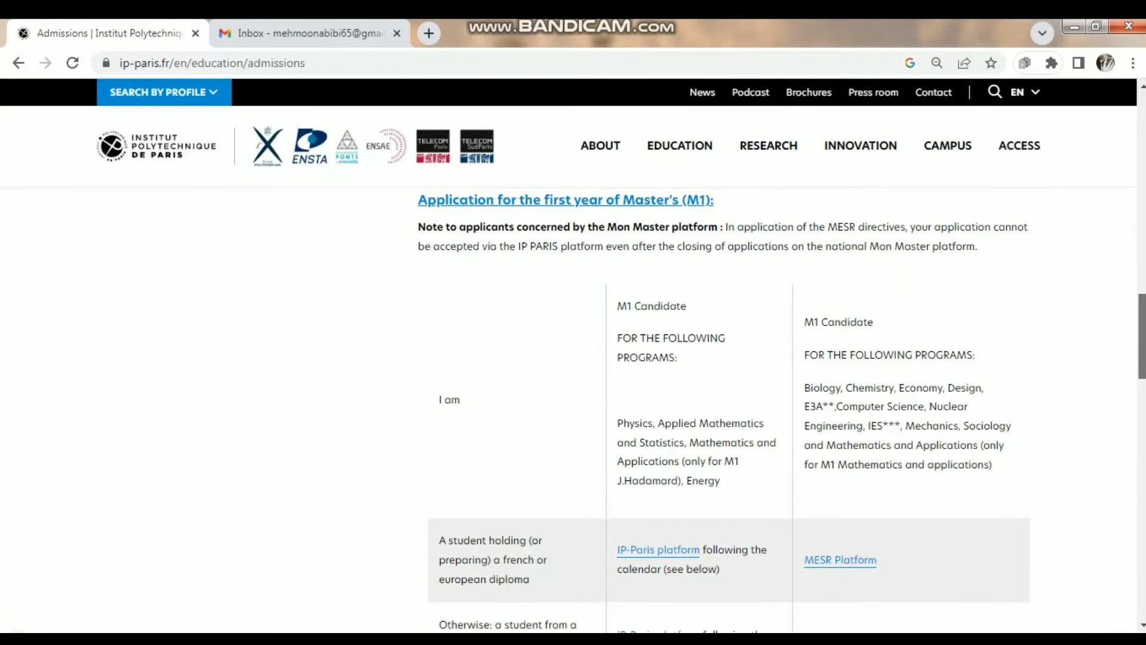
scroll(722, 400, down, 3)
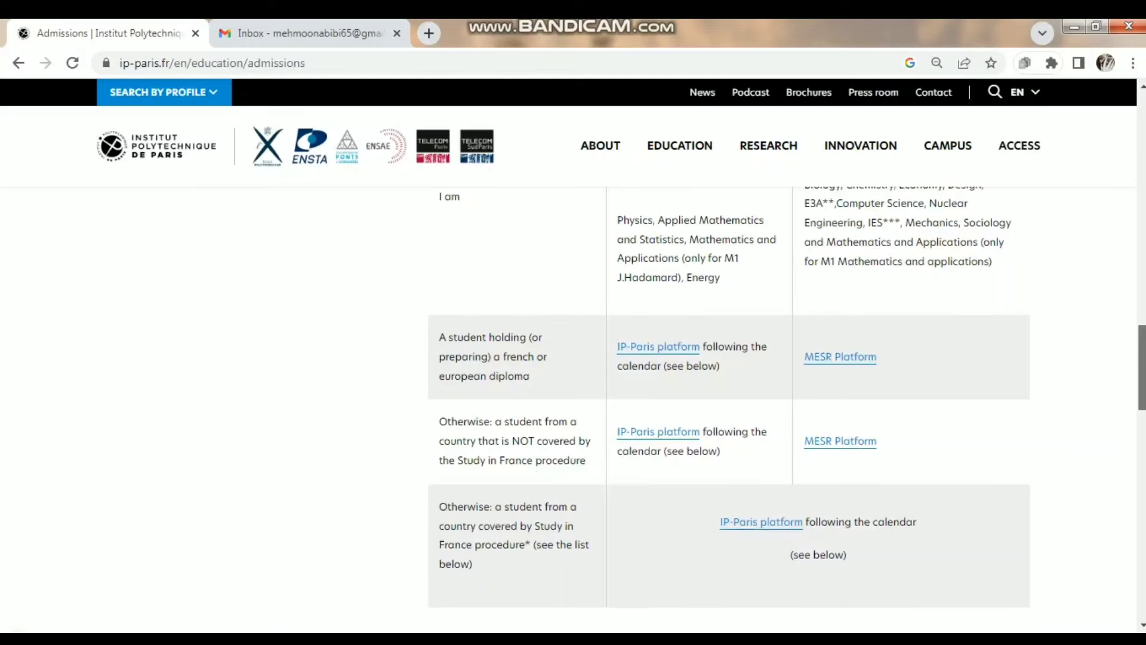
scroll(723, 400, down, 2)
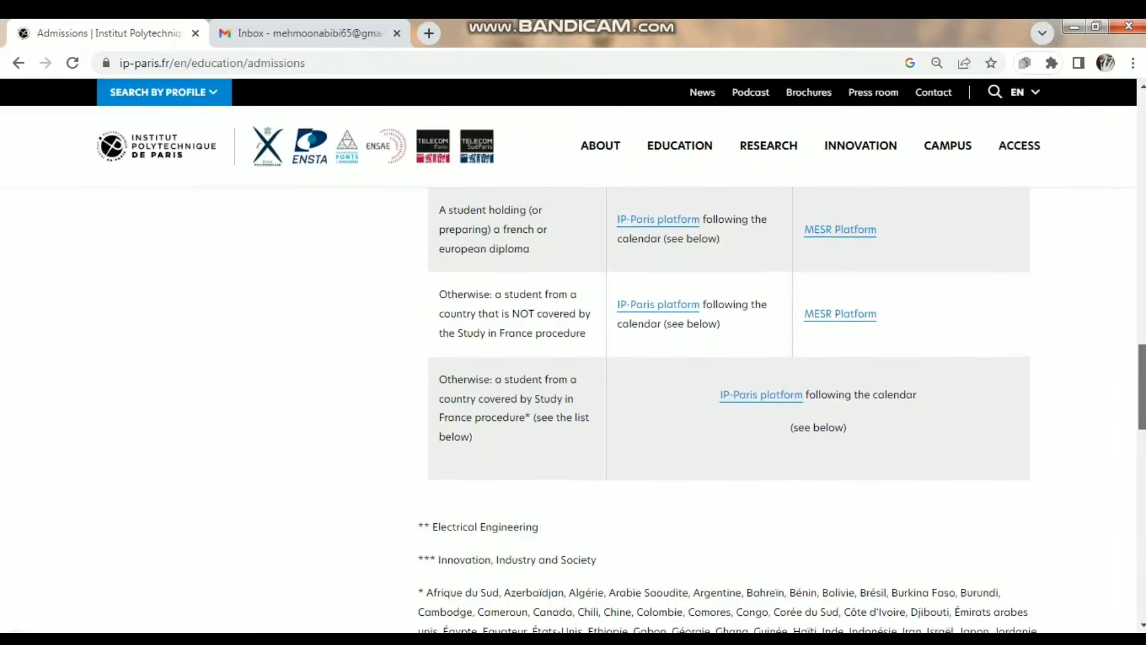
scroll(722, 400, up, 2)
scroll(722, 400, down, 4)
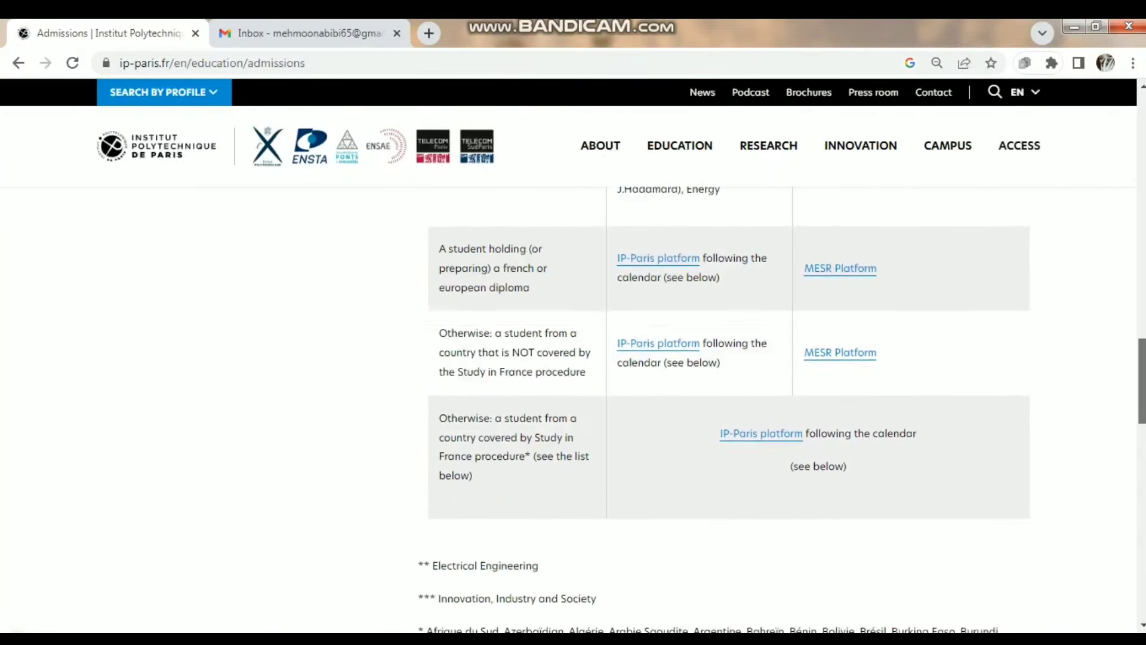
scroll(722, 400, down, 5)
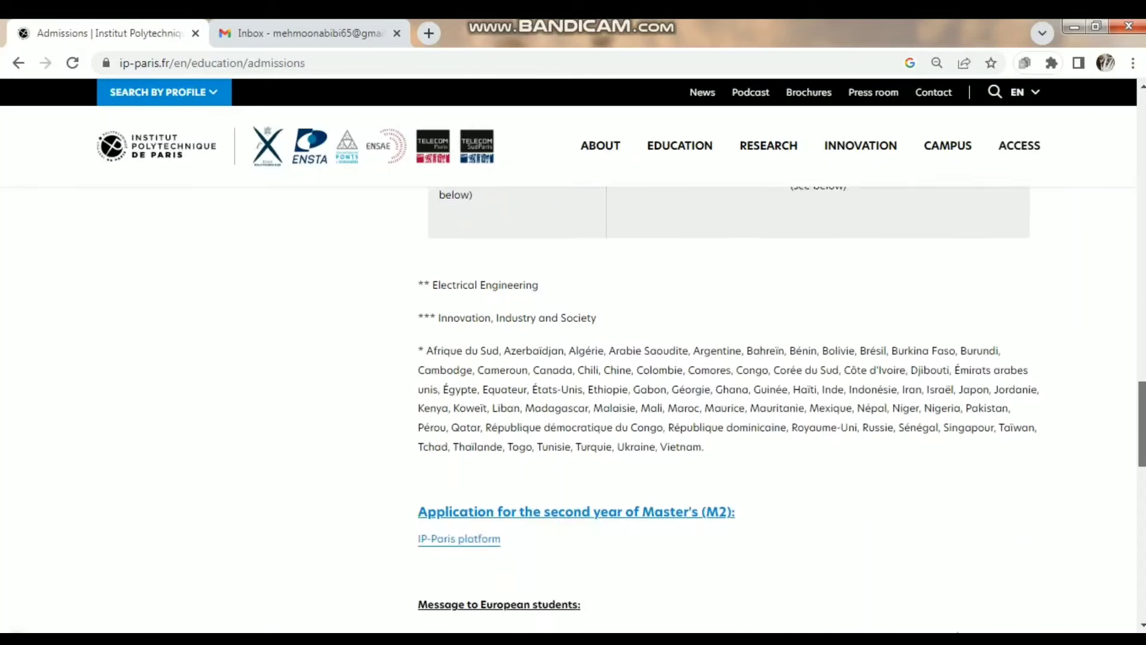
scroll(722, 400, down, 1)
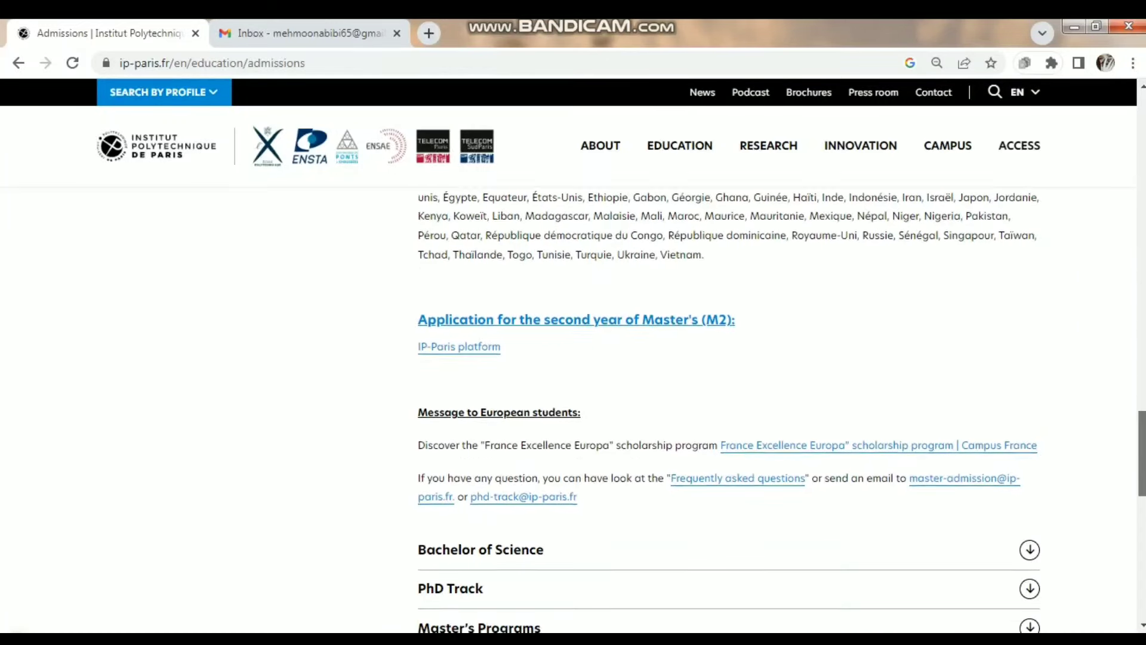
scroll(723, 400, down, 3)
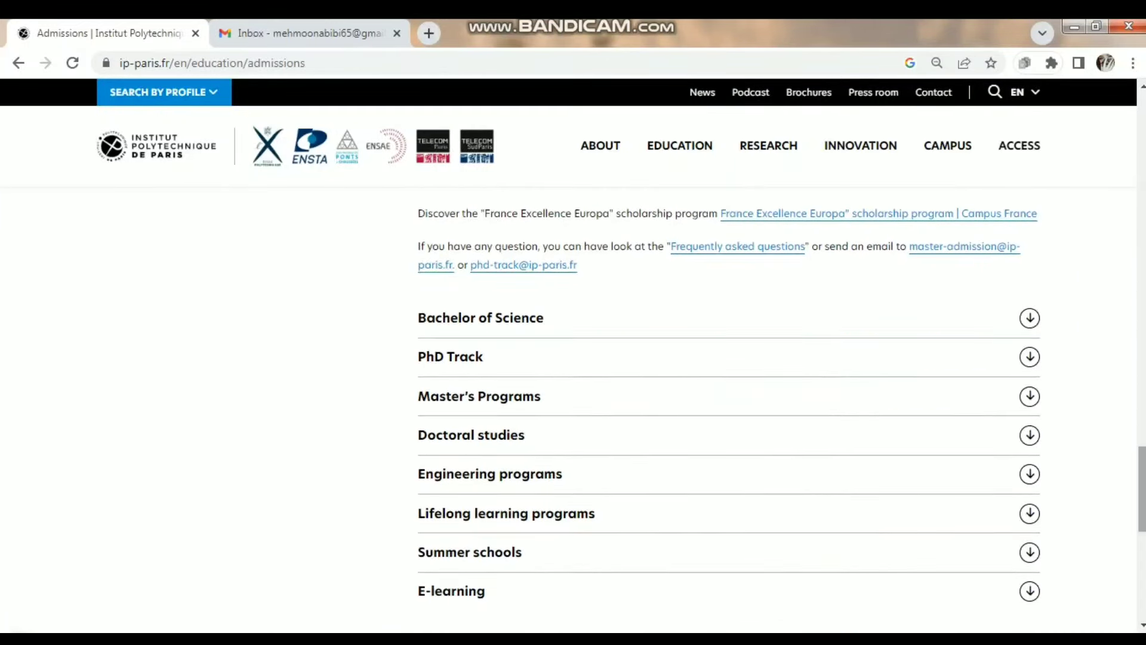
- Expand and collapse the Bachelor of Science section, then return to the Application Portal button
click(501, 319)
scroll(501, 318, down, 1)
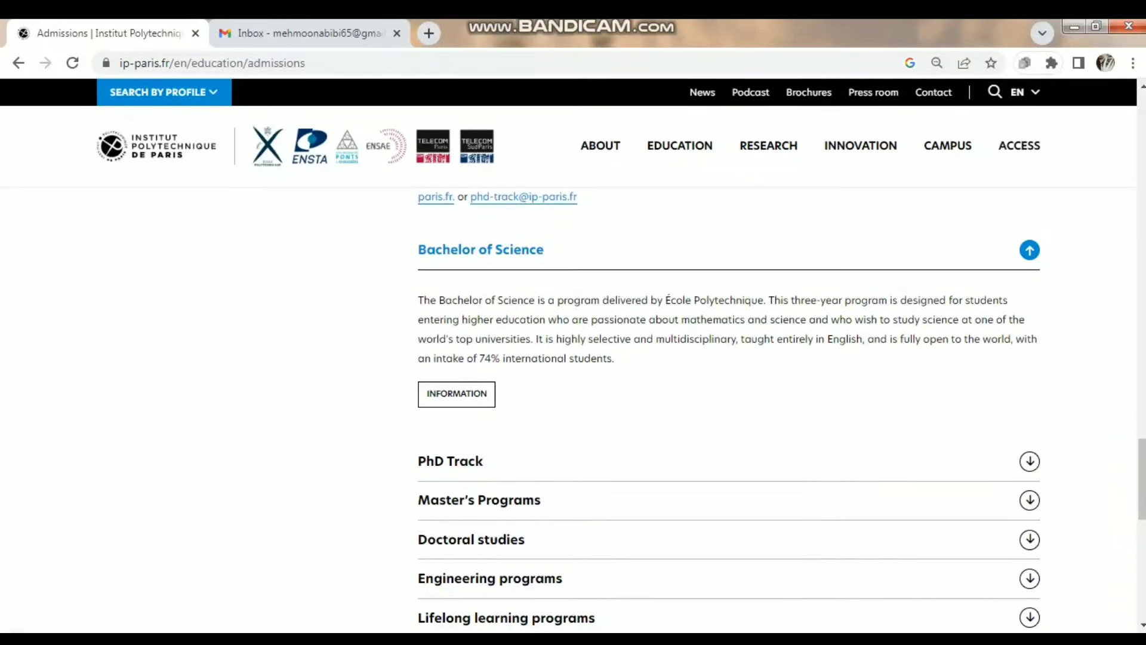
click(1029, 249)
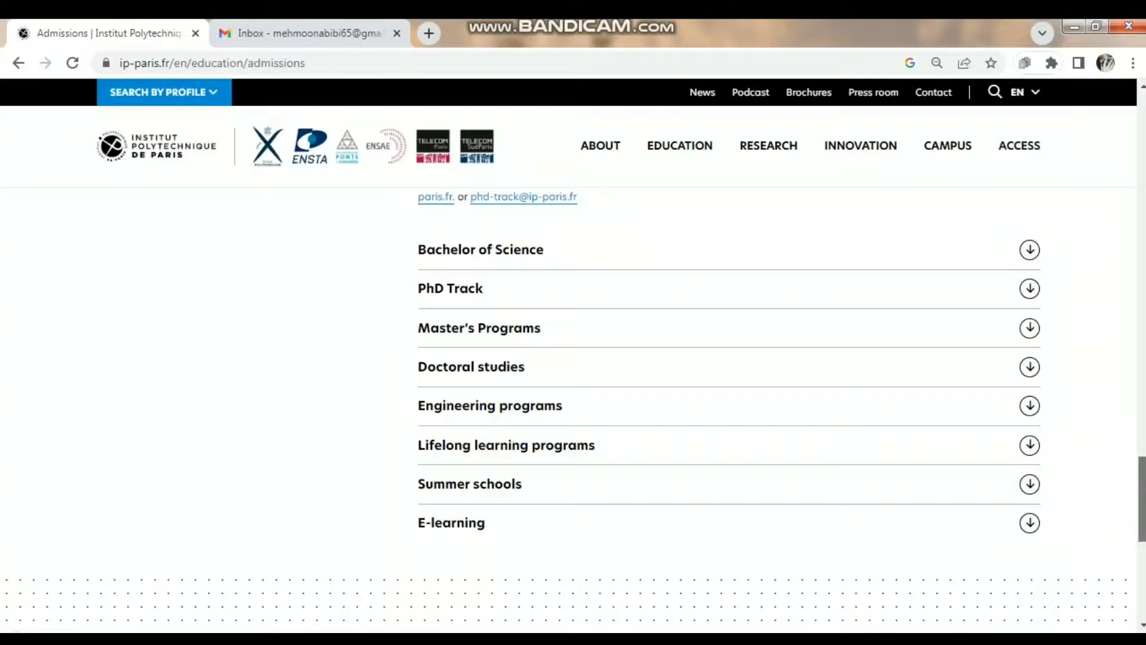
scroll(728, 412, up, 20)
scroll(728, 412, up, 4)
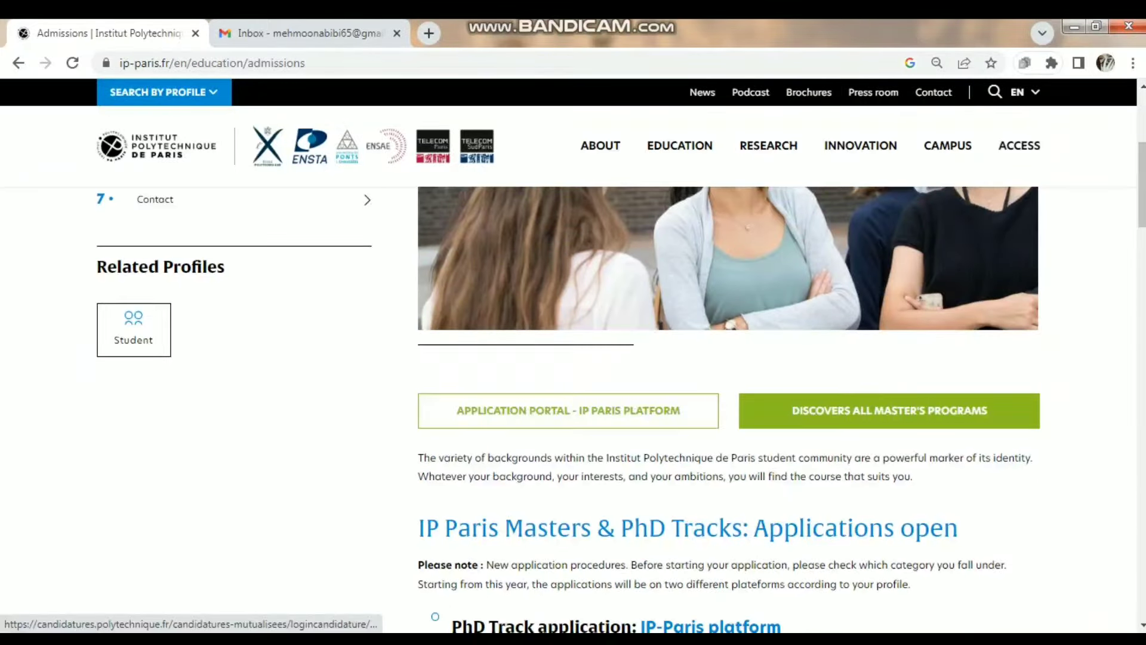
- Open the Application Portal and answer No to 'Are you a student at IP Paris?'
click(568, 411)
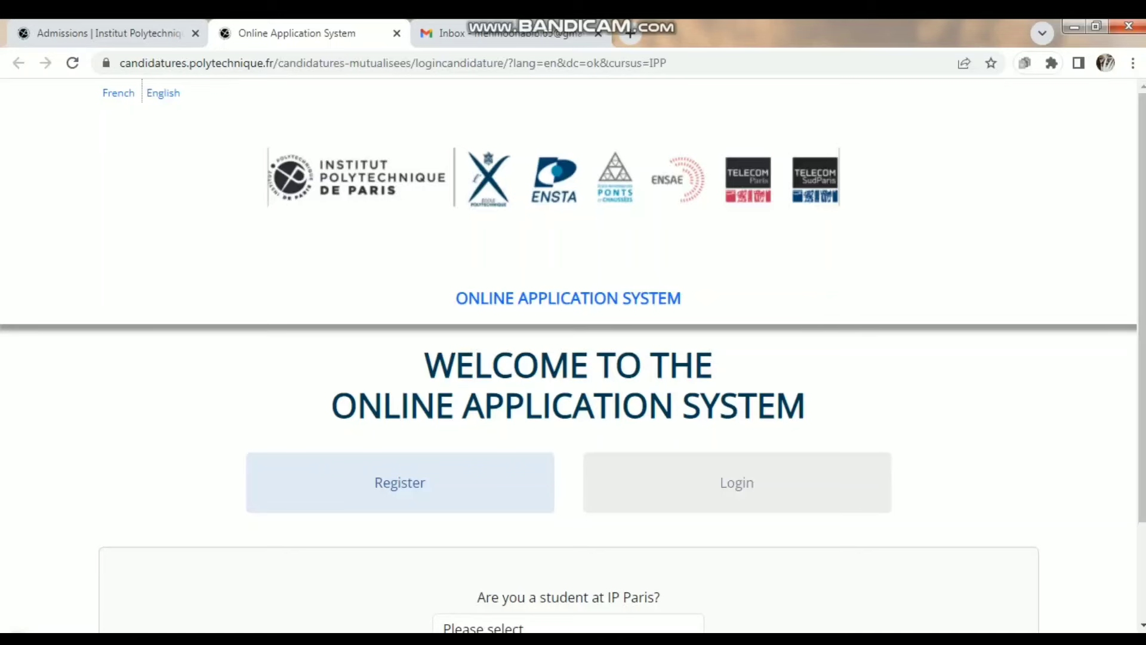
scroll(573, 356, down, 2)
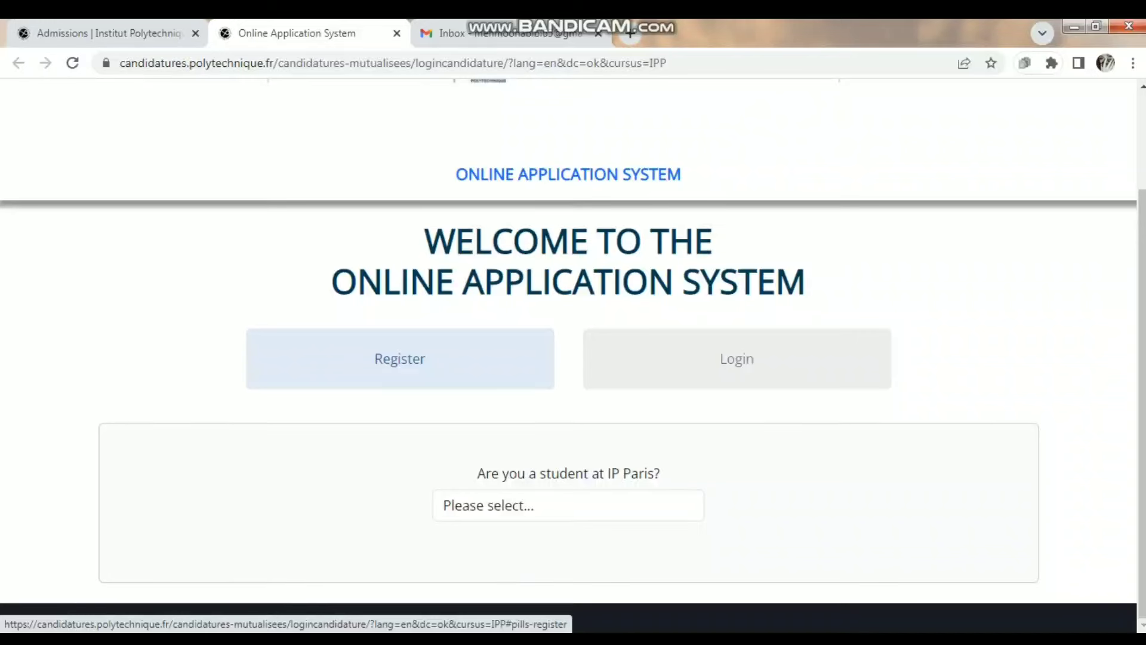
click(568, 506)
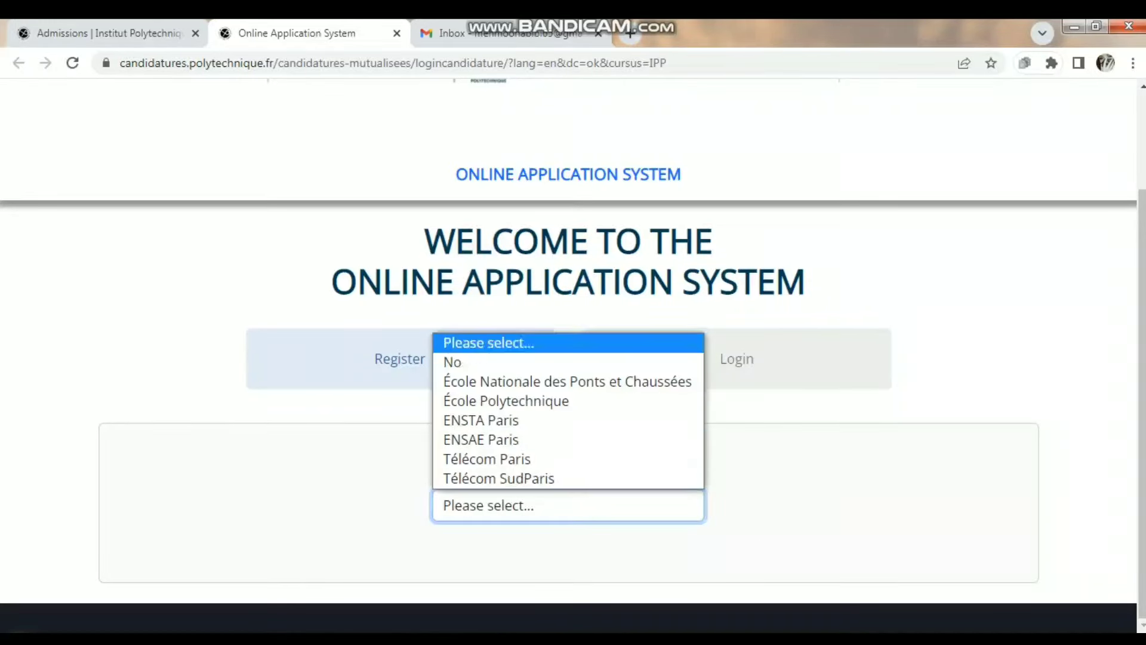
click(452, 362)
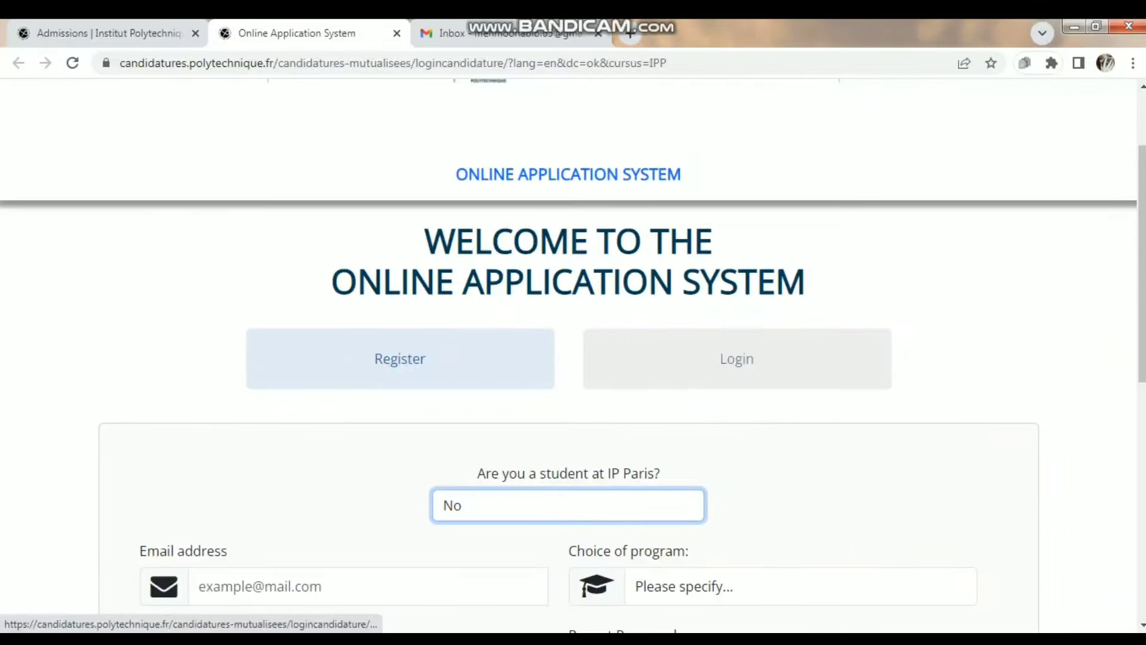
click(400, 358)
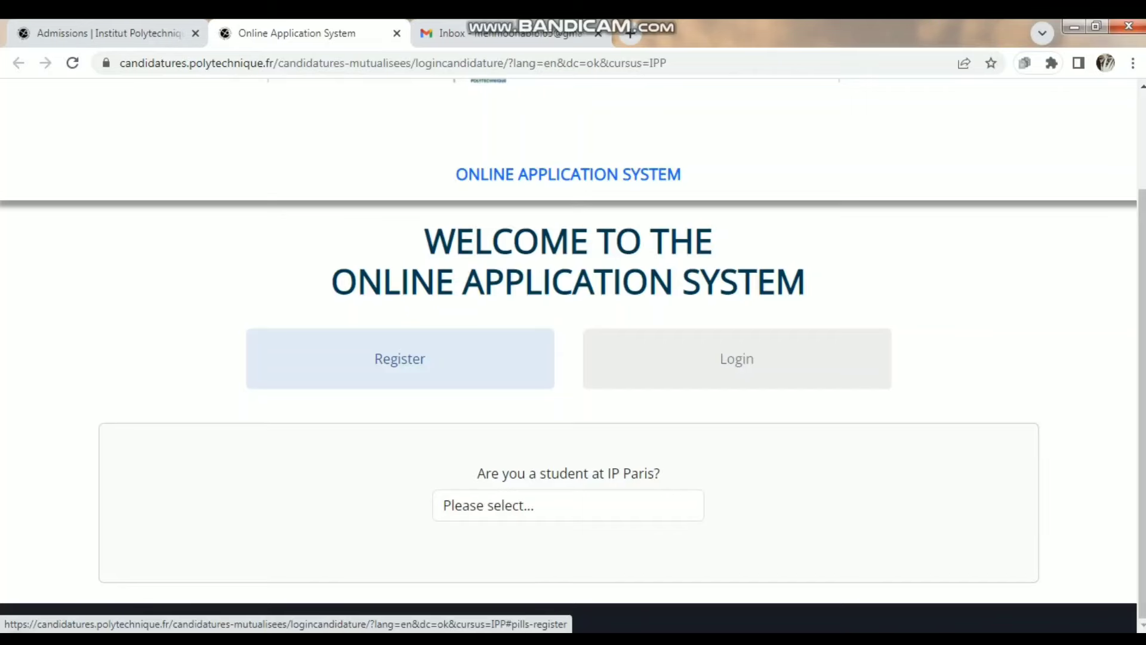
click(567, 505)
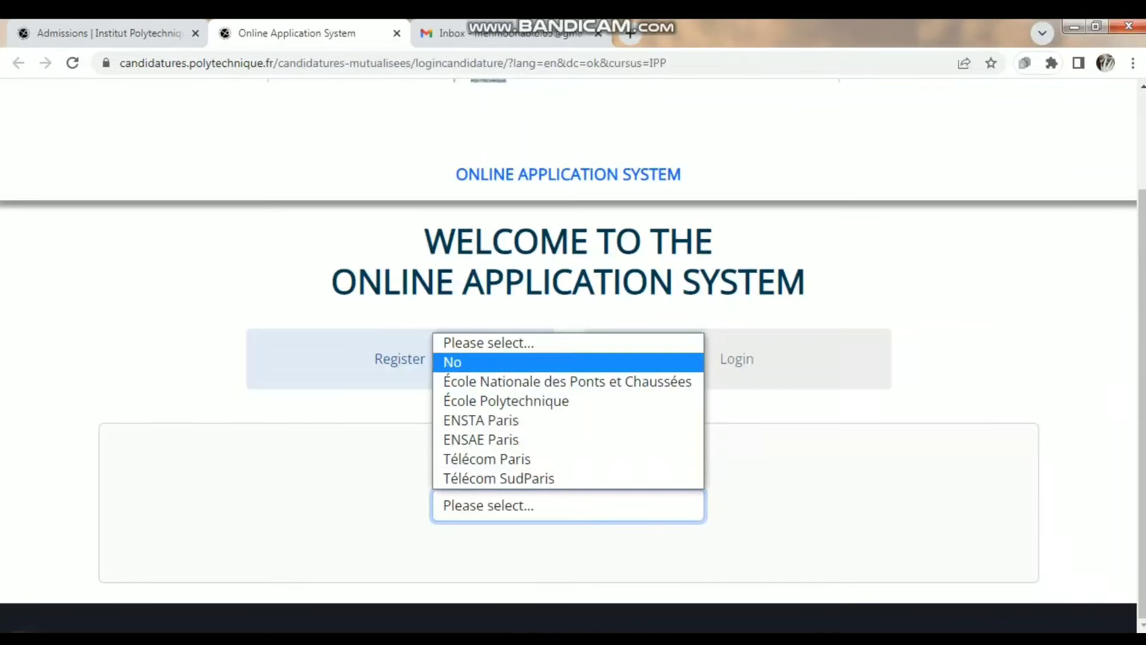
click(452, 360)
scroll(567, 359, down, 6)
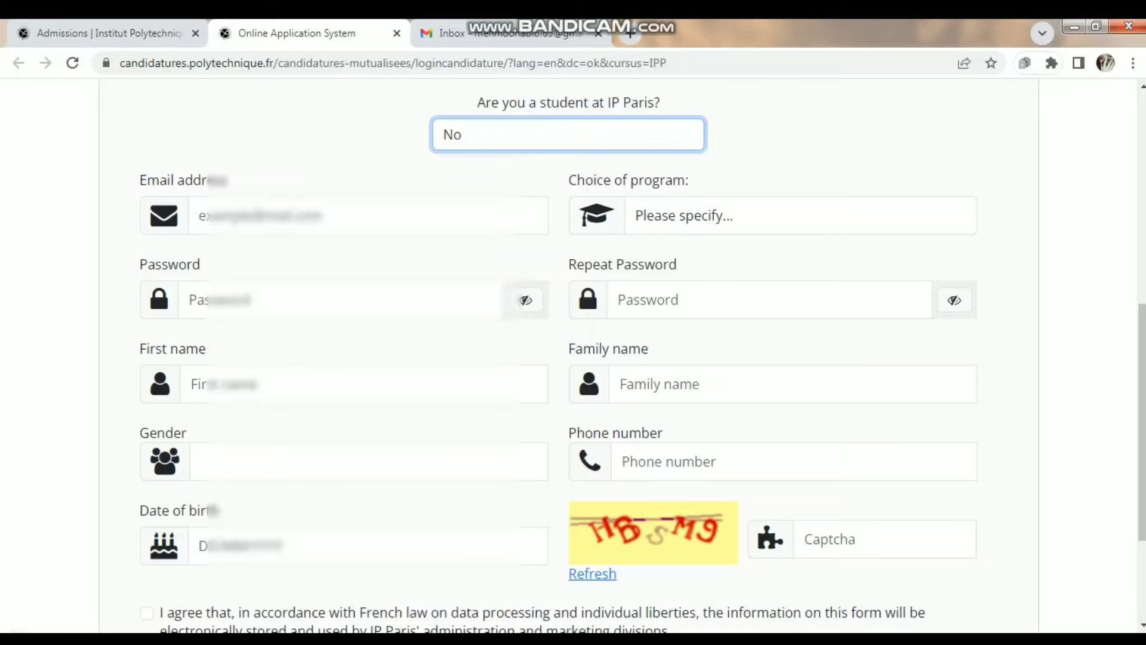
- Enter the applicant's e-mail address and choose PhD Track IP Paris as the program
click(358, 215)
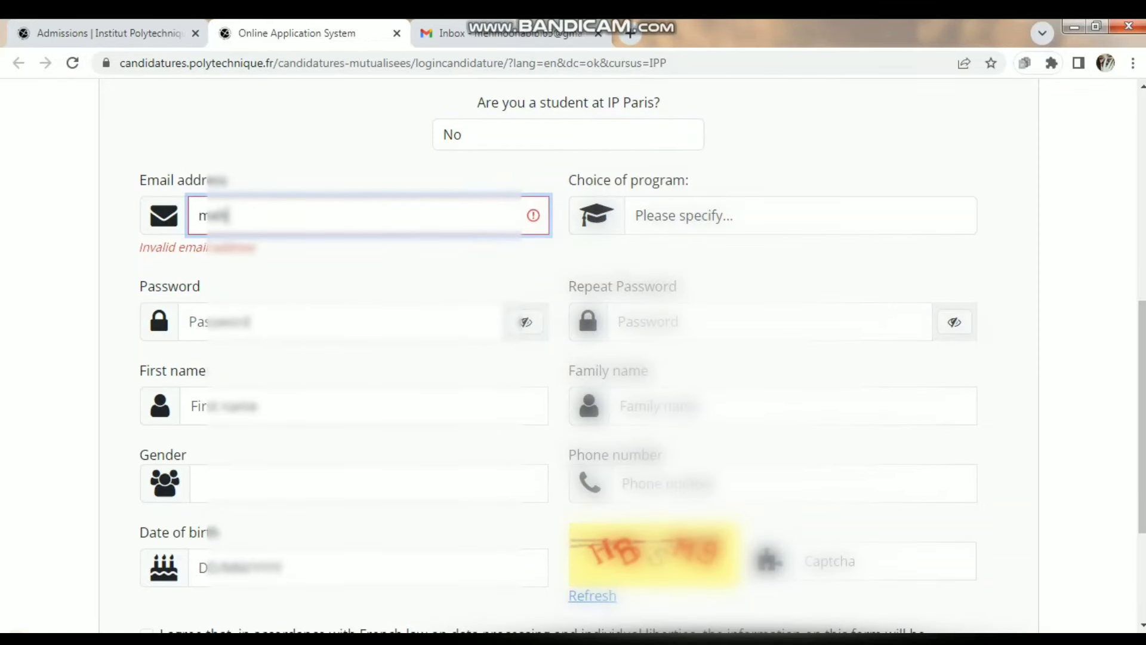
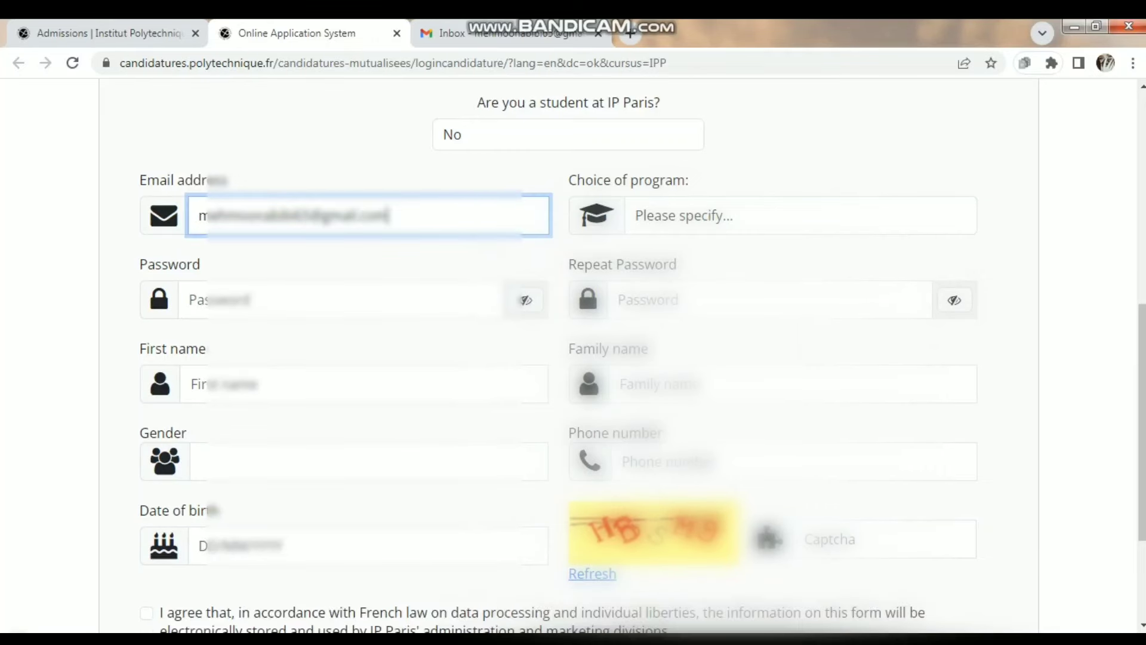
click(800, 215)
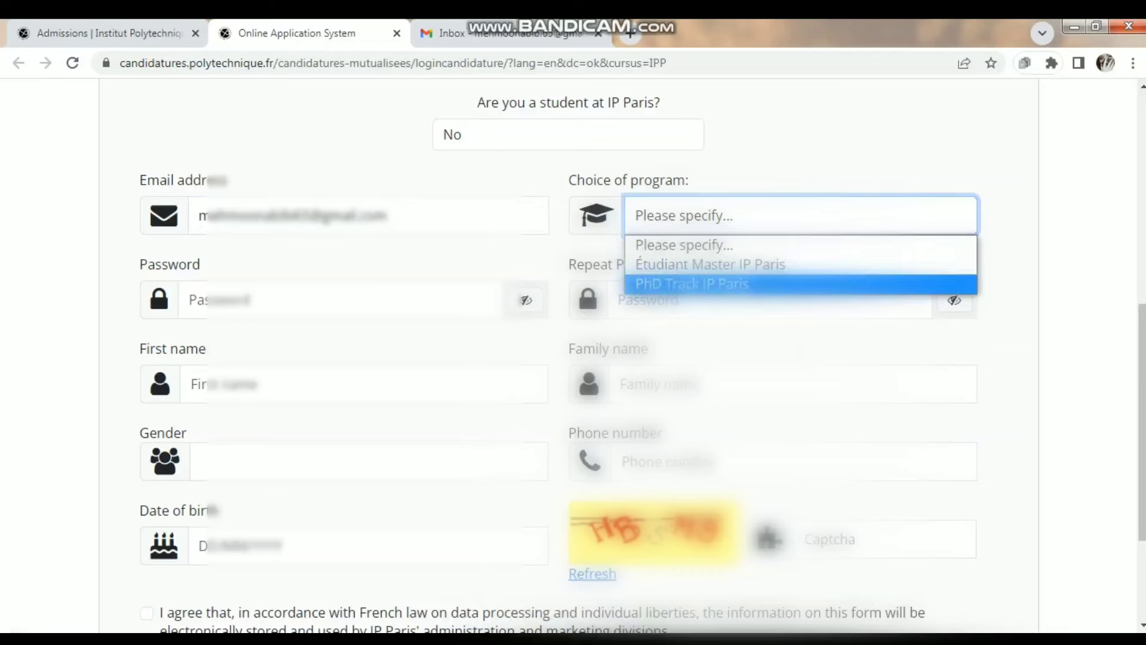
key(Return)
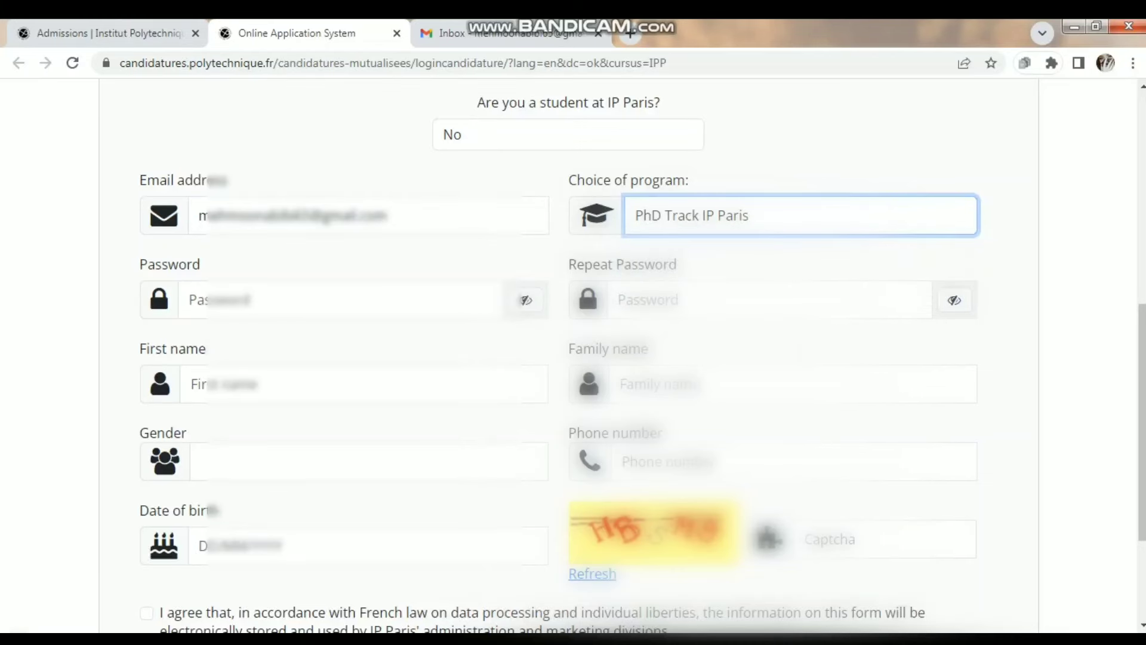
- Enter the account password in both the Password and Repeat Password fields
click(340, 300)
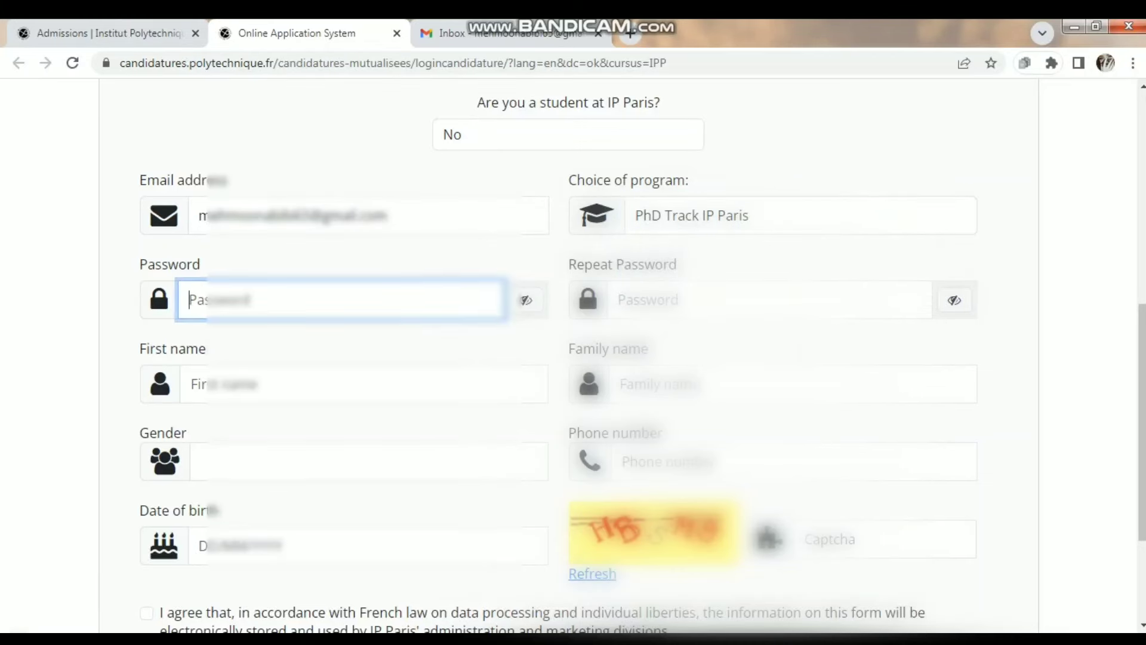
text(*******)
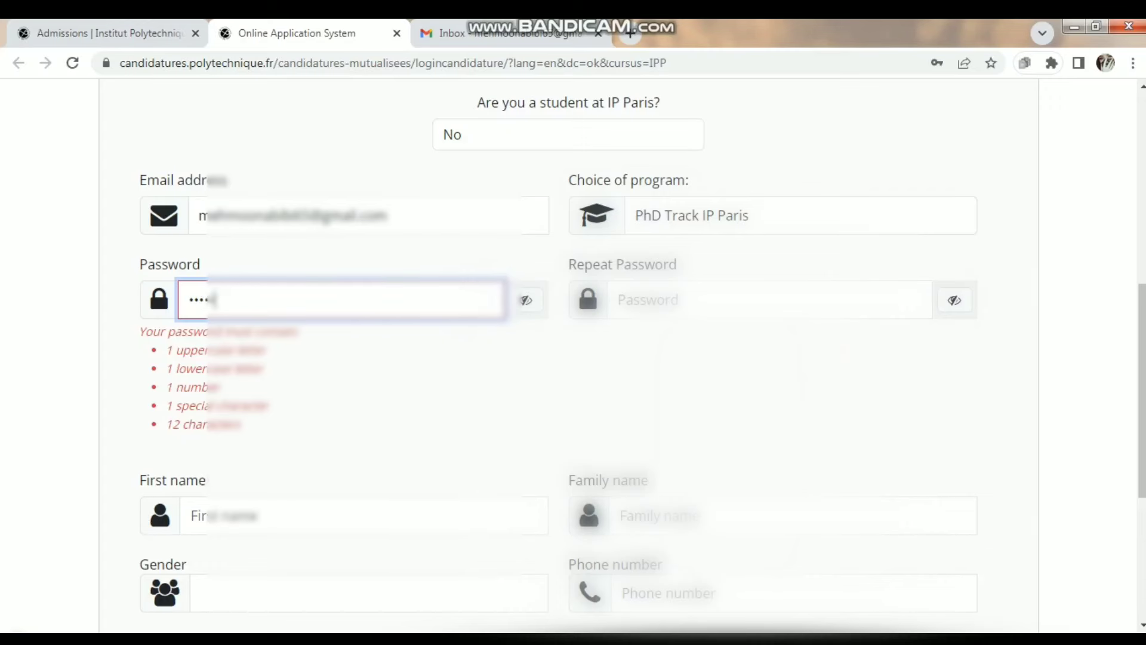
text(****)
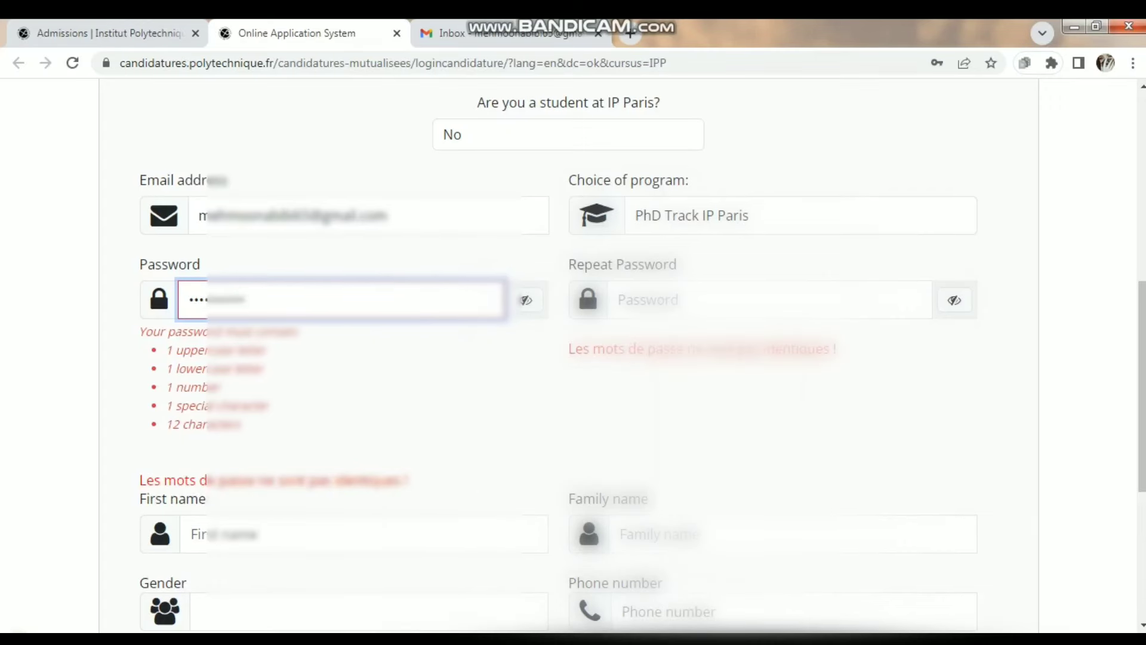
click(770, 300)
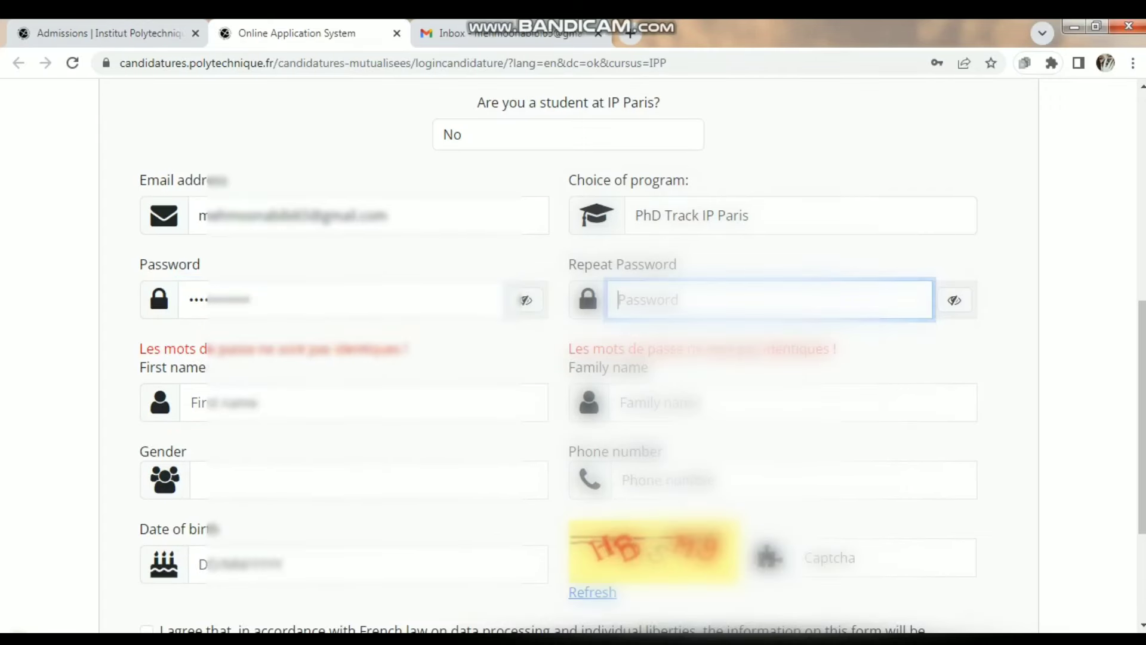
text(************)
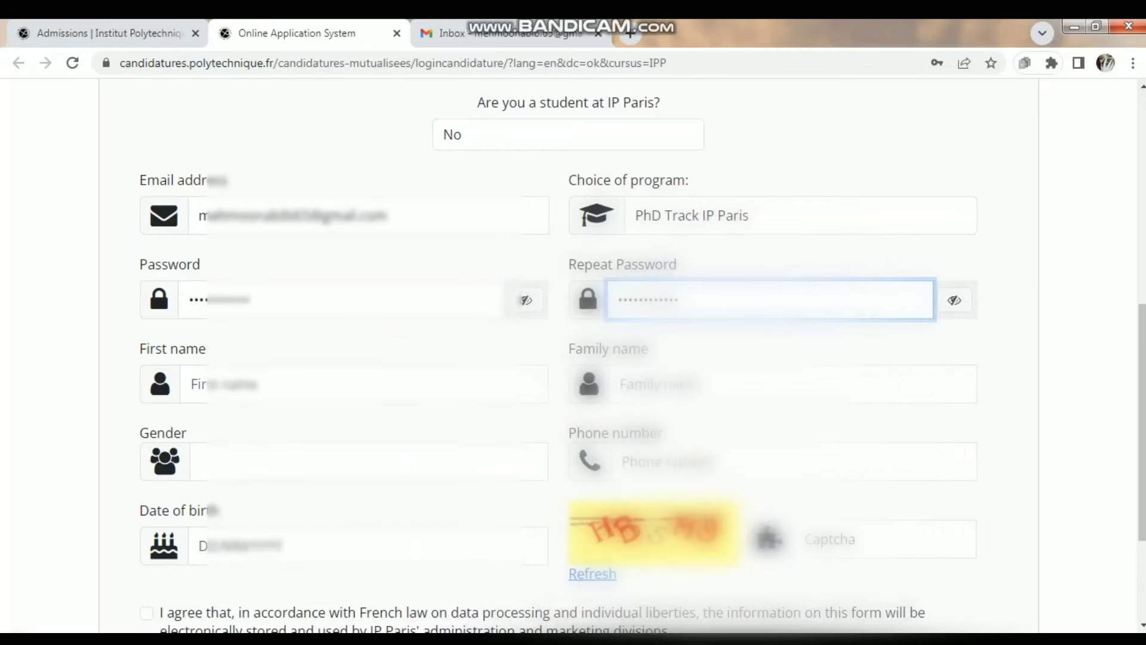
- Fill in first and family names, set gender to Female, enter the phone number, zoom to 90%
click(364, 384)
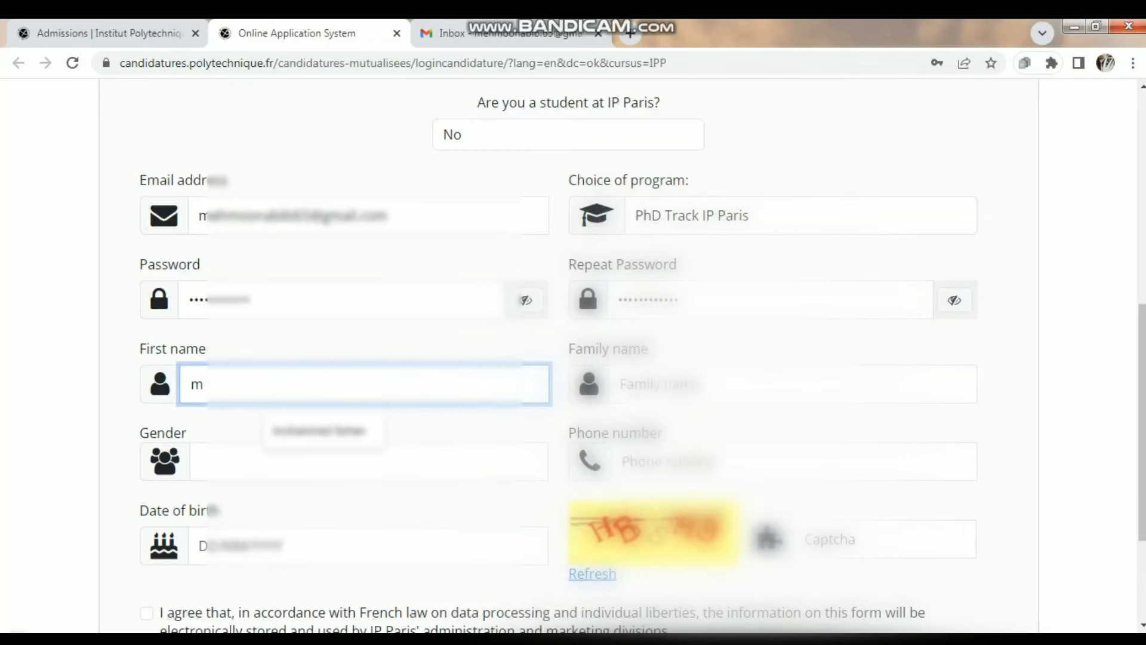
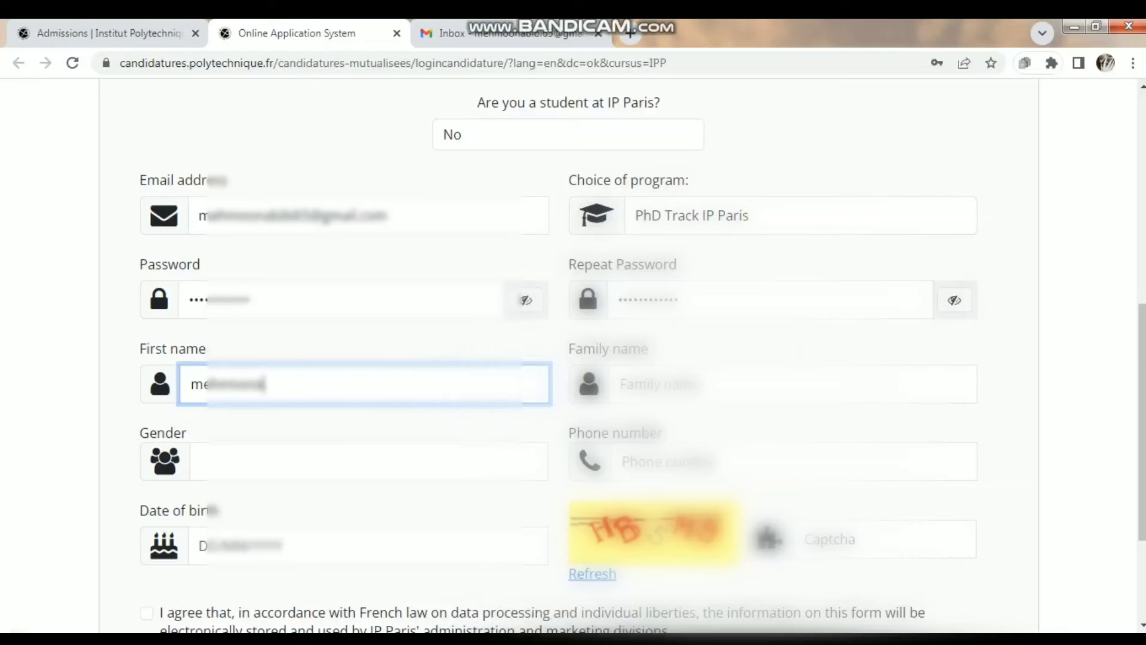
key(Tab)
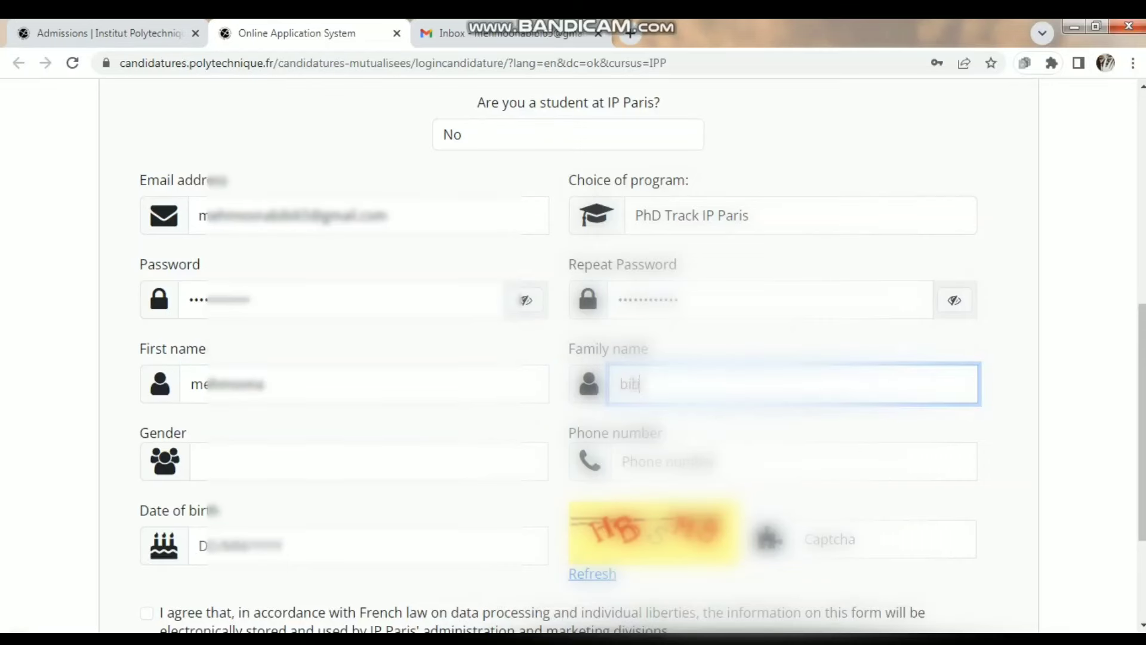
key(Tab)
key(alt+Down)
key(Down)
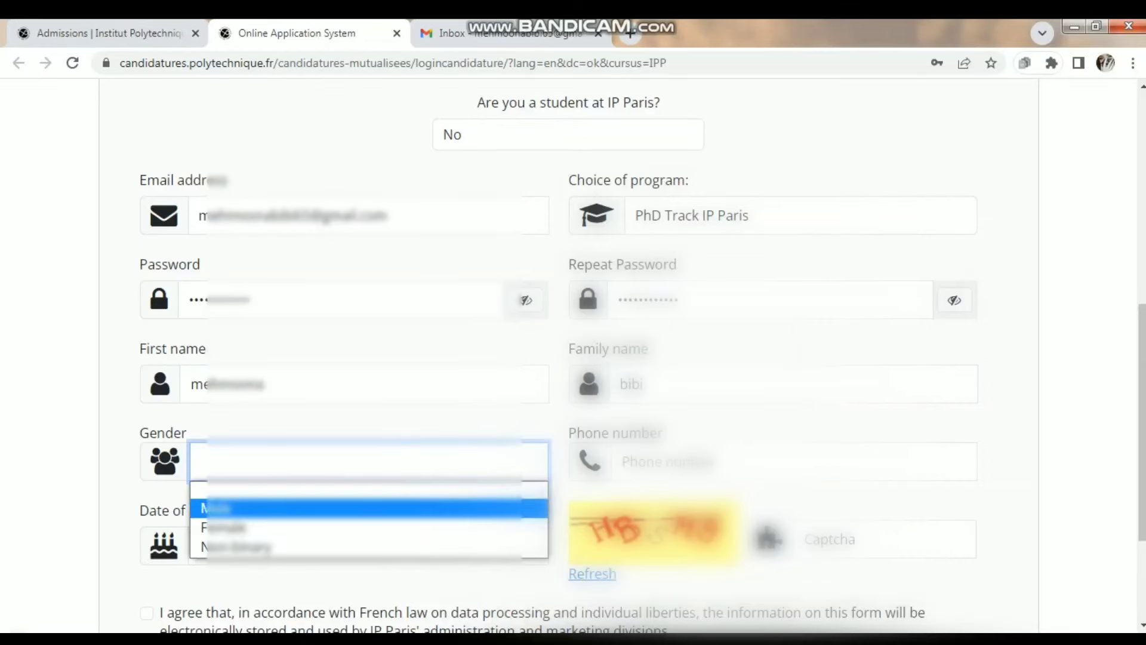
key(Down)
key(Return)
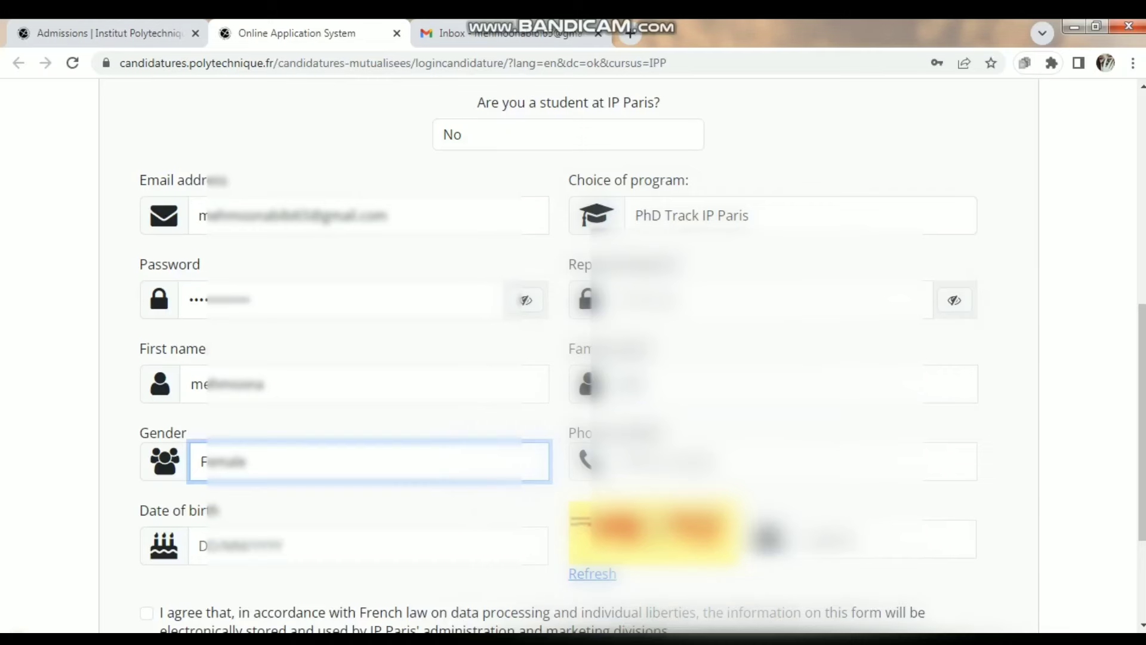
key(Tab)
text(0)
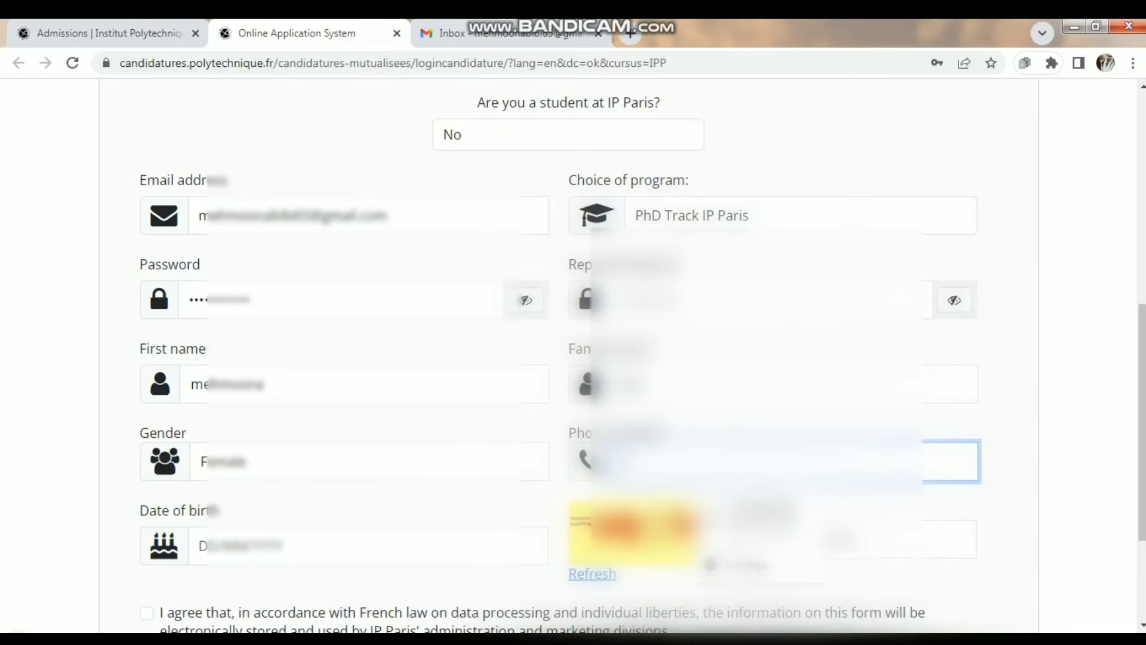
text(3001234)
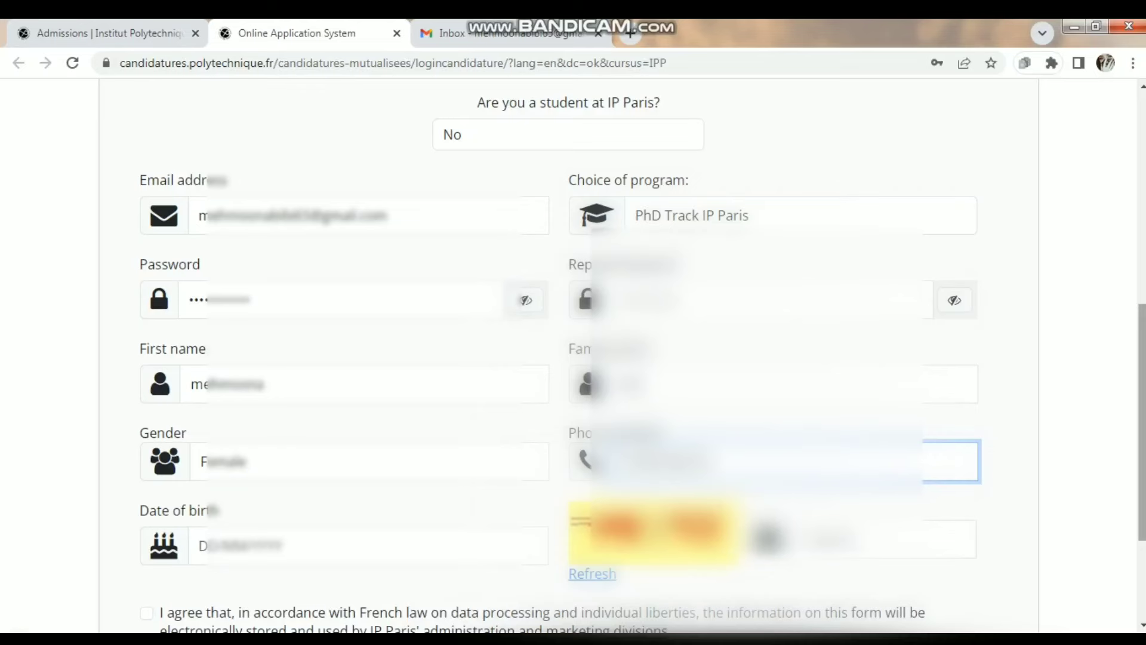
scroll(573, 362, down, 3)
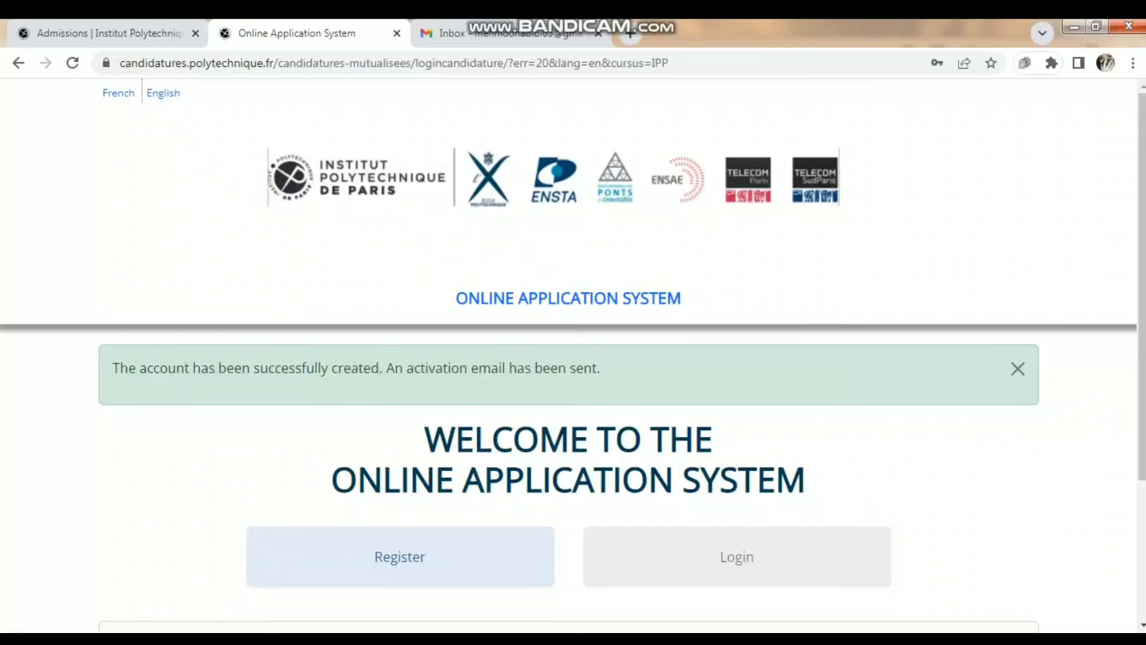
key(ctrl+minus)
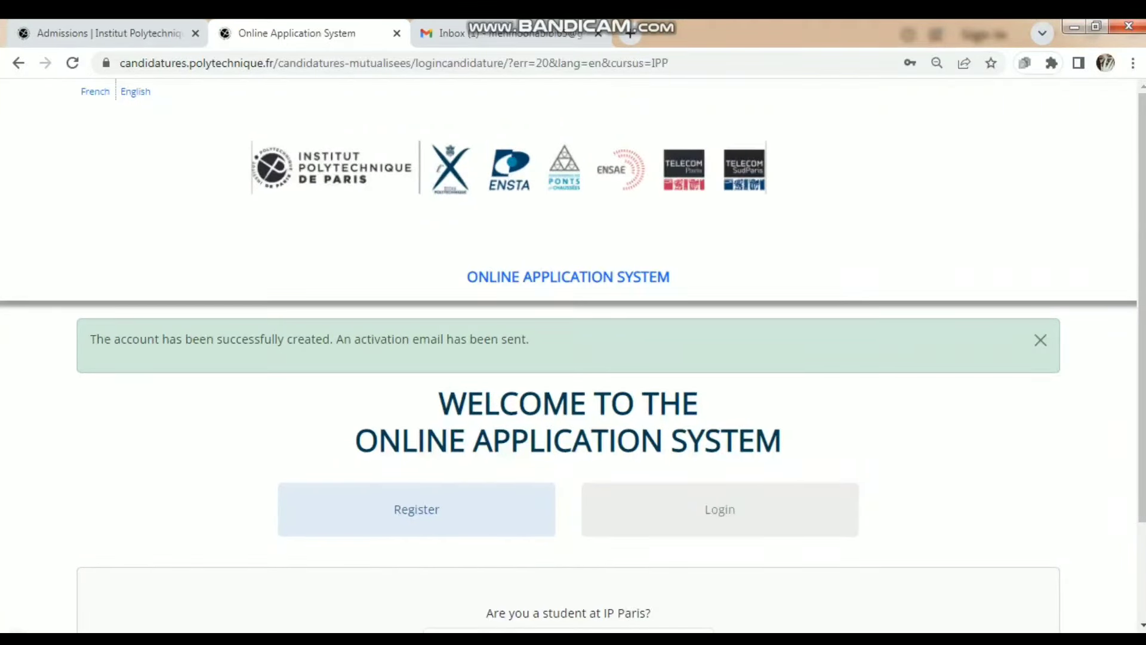
- In Gmail, open the IP Paris PhD Track e-mail and follow its accountVerify activation link
key(ctrl+Tab)
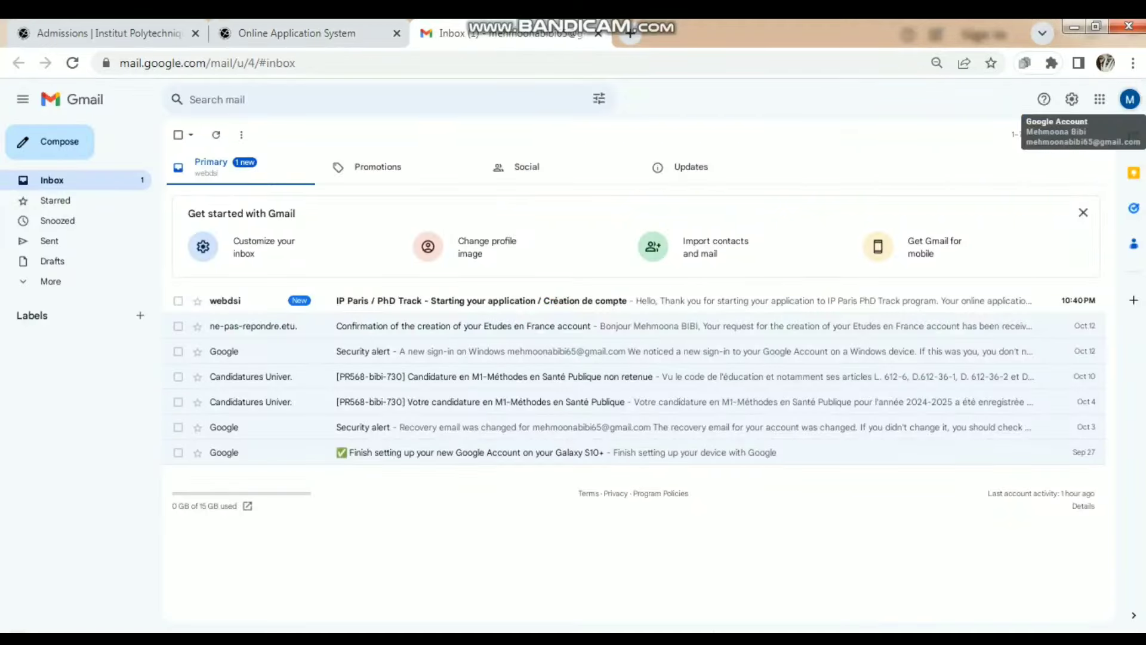
click(477, 300)
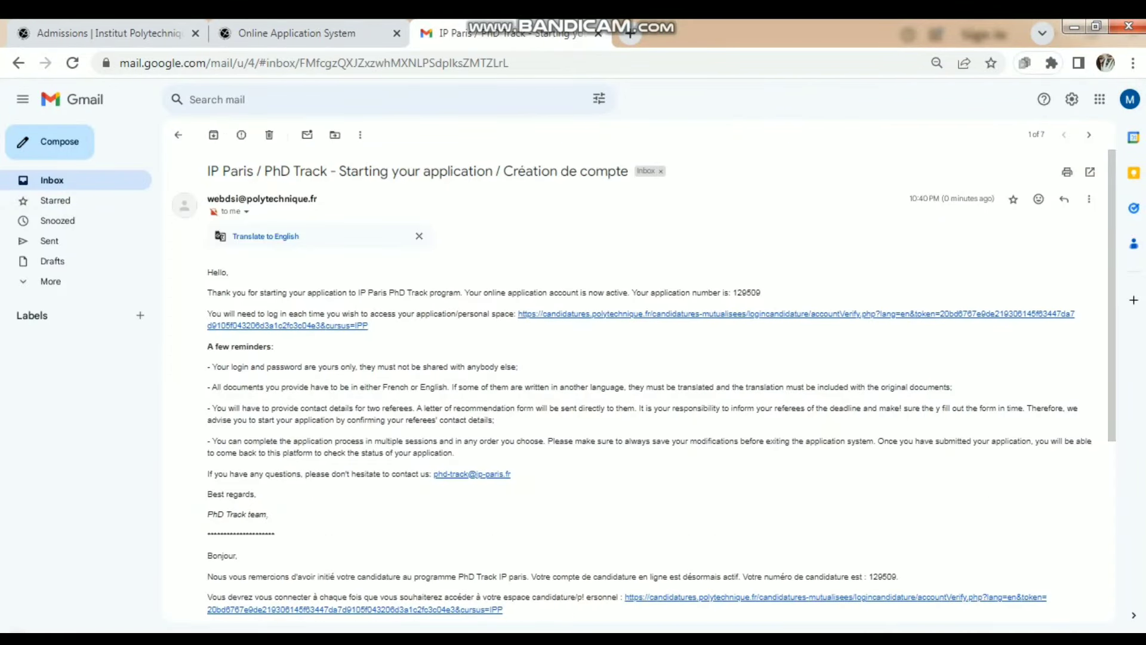
click(597, 314)
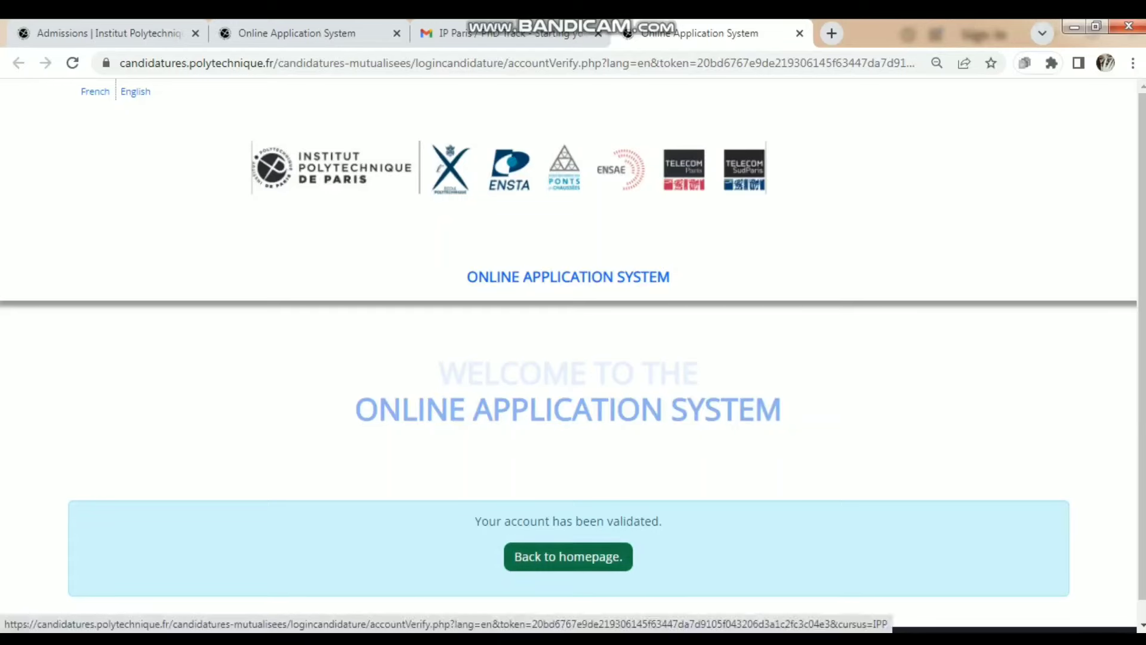
- Return to the application homepage, switch to Login, and enter the account e-mail
click(568, 556)
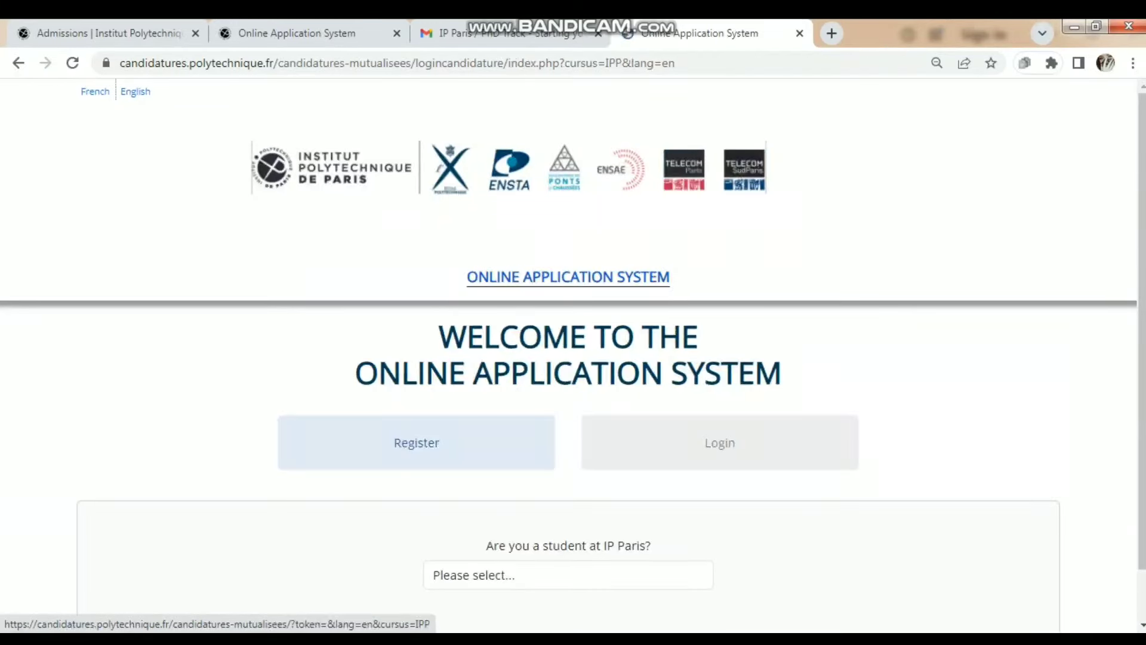
click(720, 443)
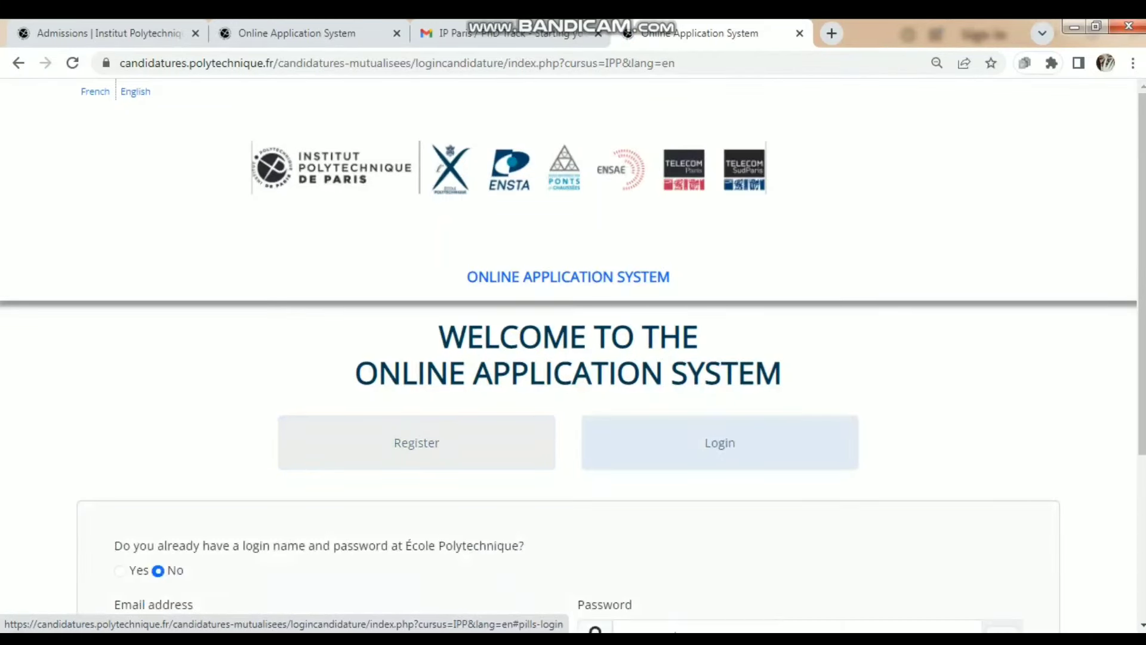
scroll(573, 358, down, 4)
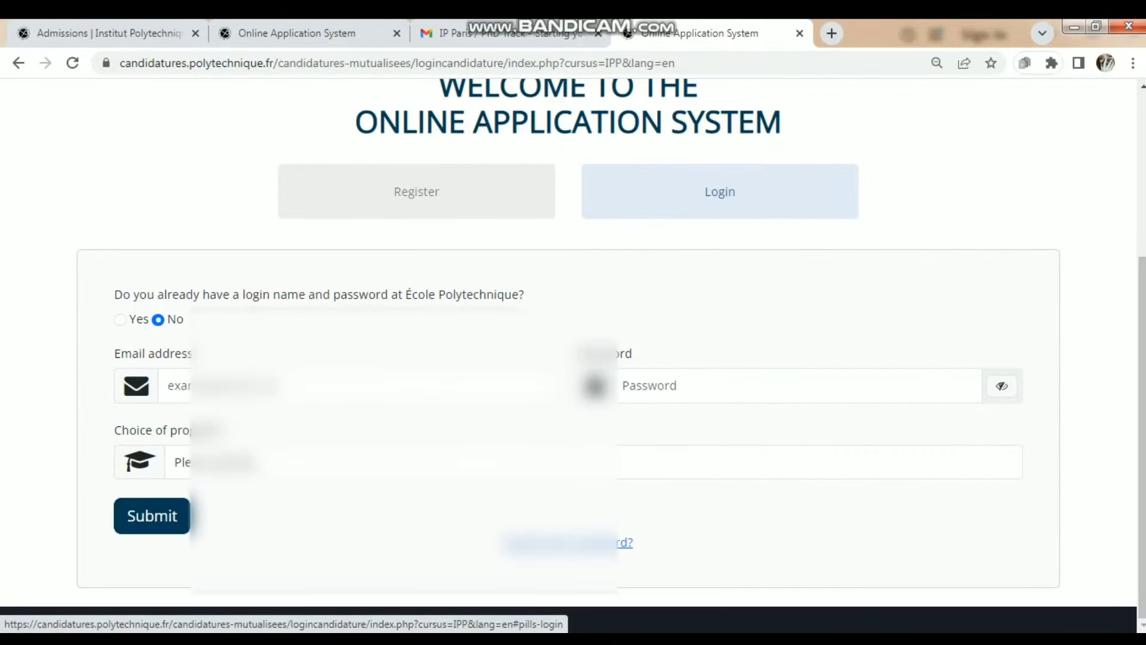
click(179, 385)
text(md)
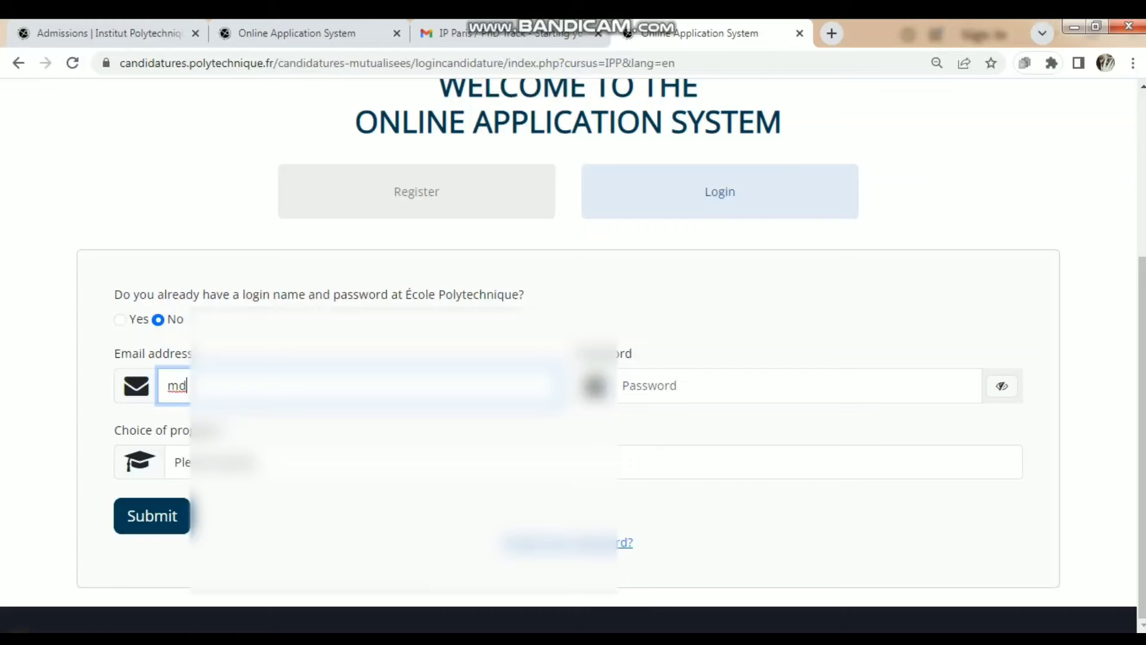
key(BackSpace)
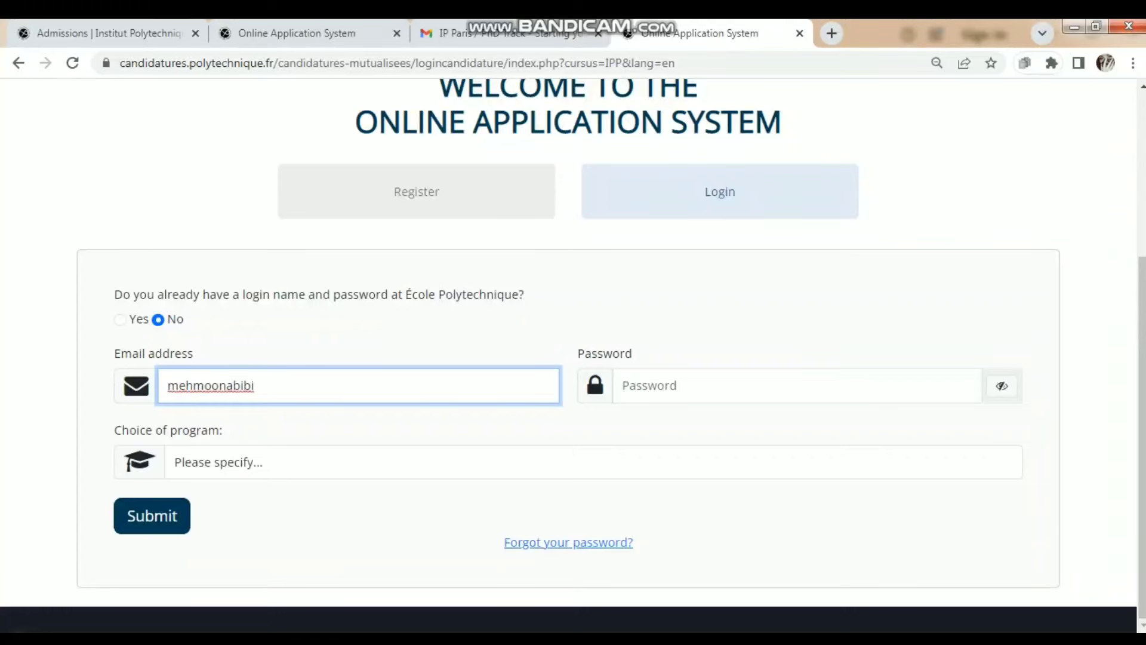
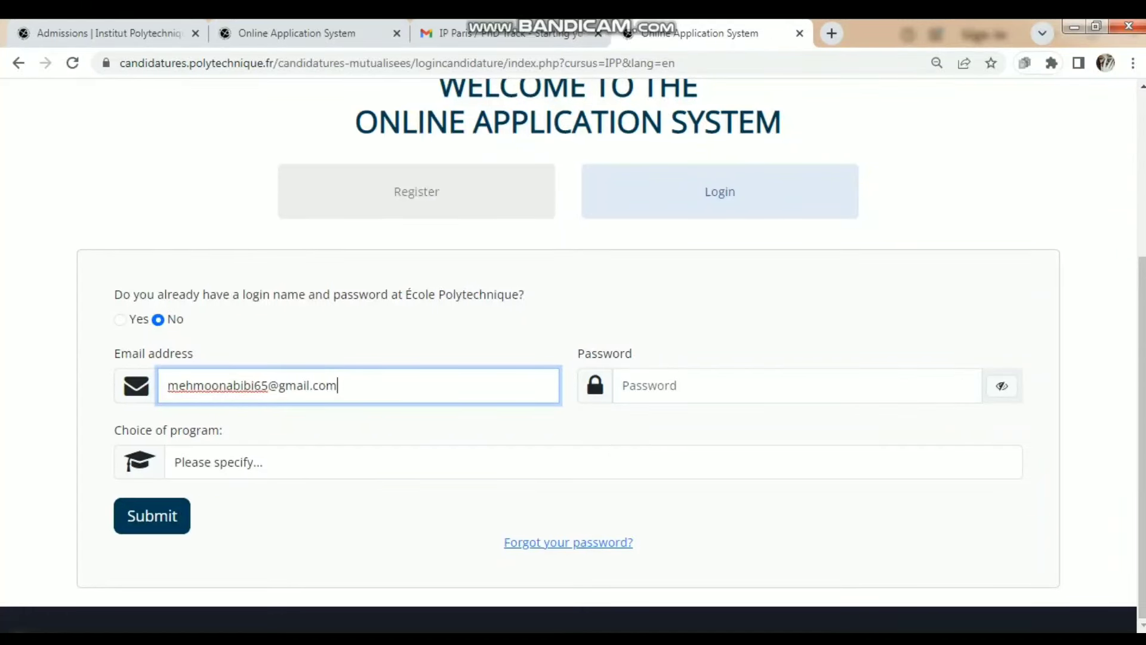
- Enter the account password, choose PhD Track IP Paris as program, and submit the login
click(623, 385)
text(••••••••••)
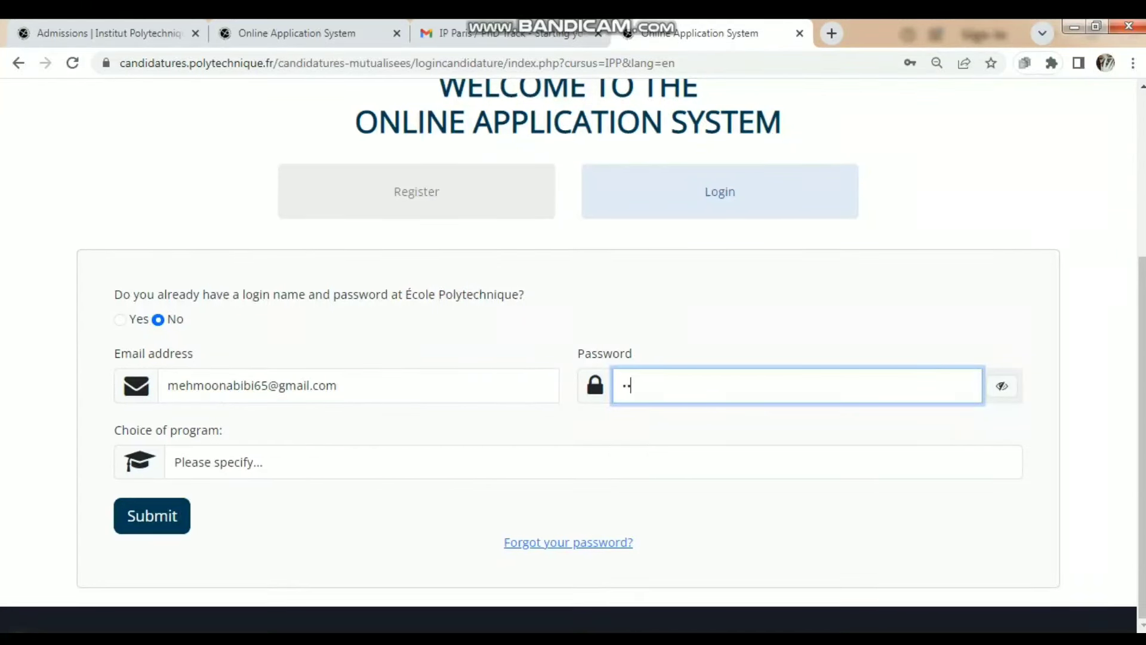
text(••)
click(591, 462)
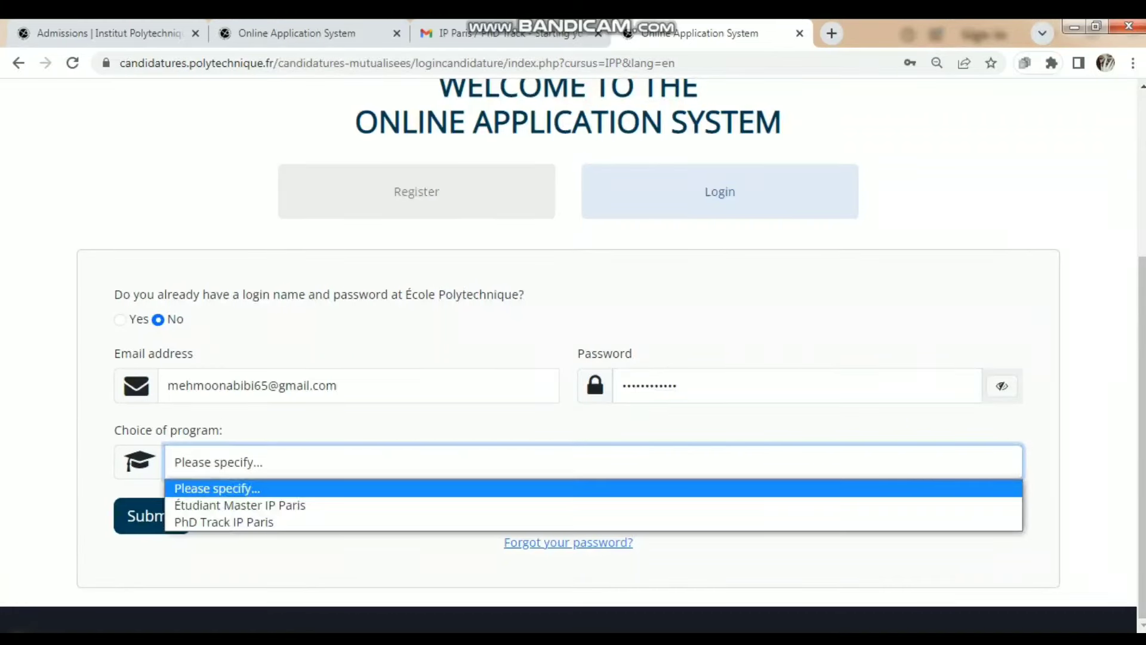
key(Down)
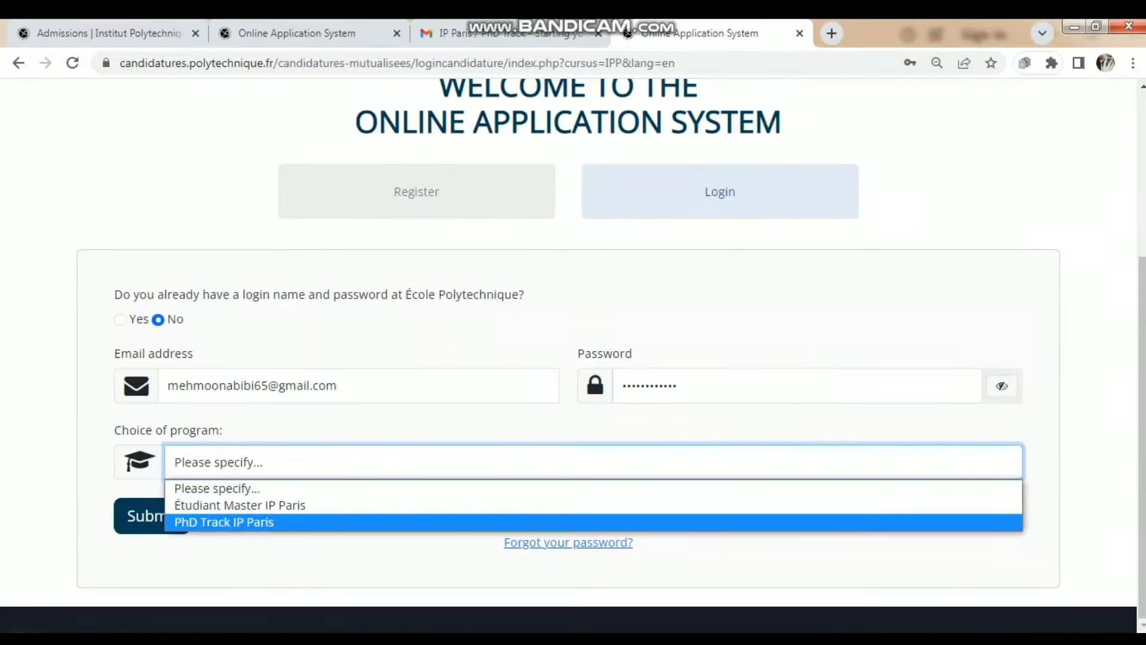
key(Return)
key(Tab)
key(Return)
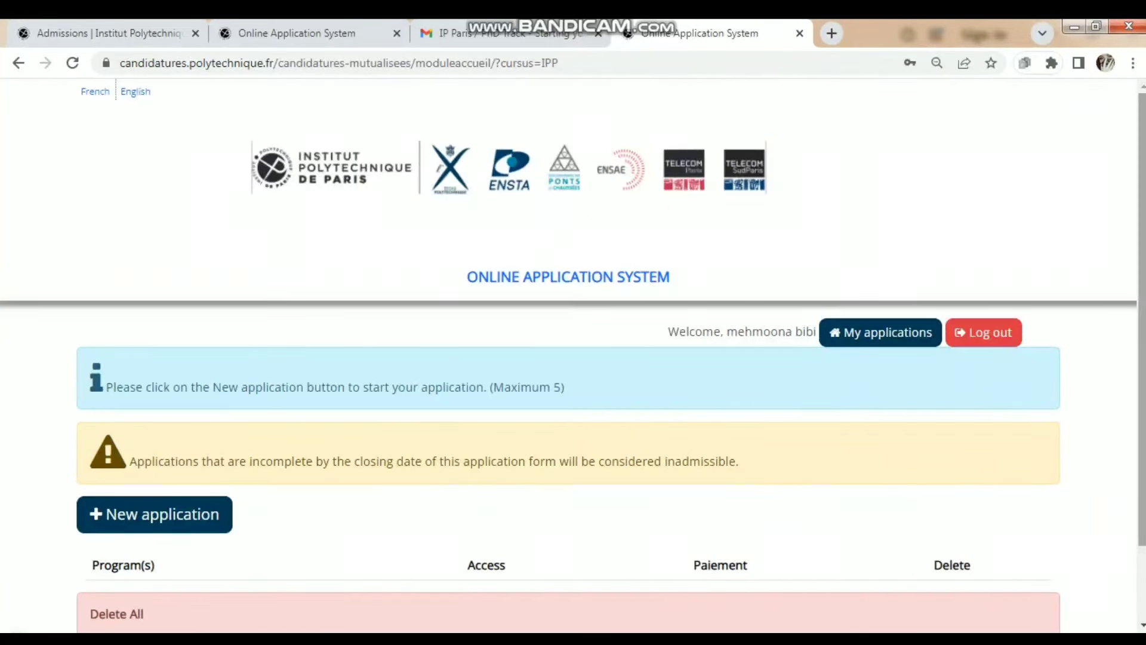
- Start a new application and pick the Bioengineering and Quantitative Life Sciences track
scroll(573, 355, down, 2)
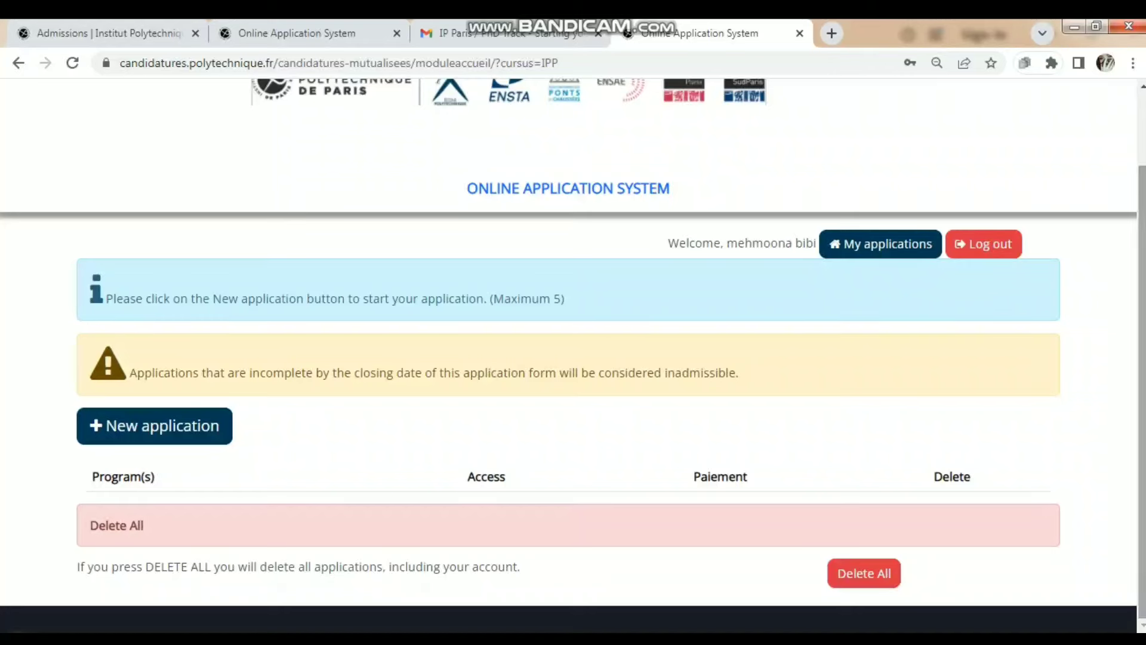
click(155, 426)
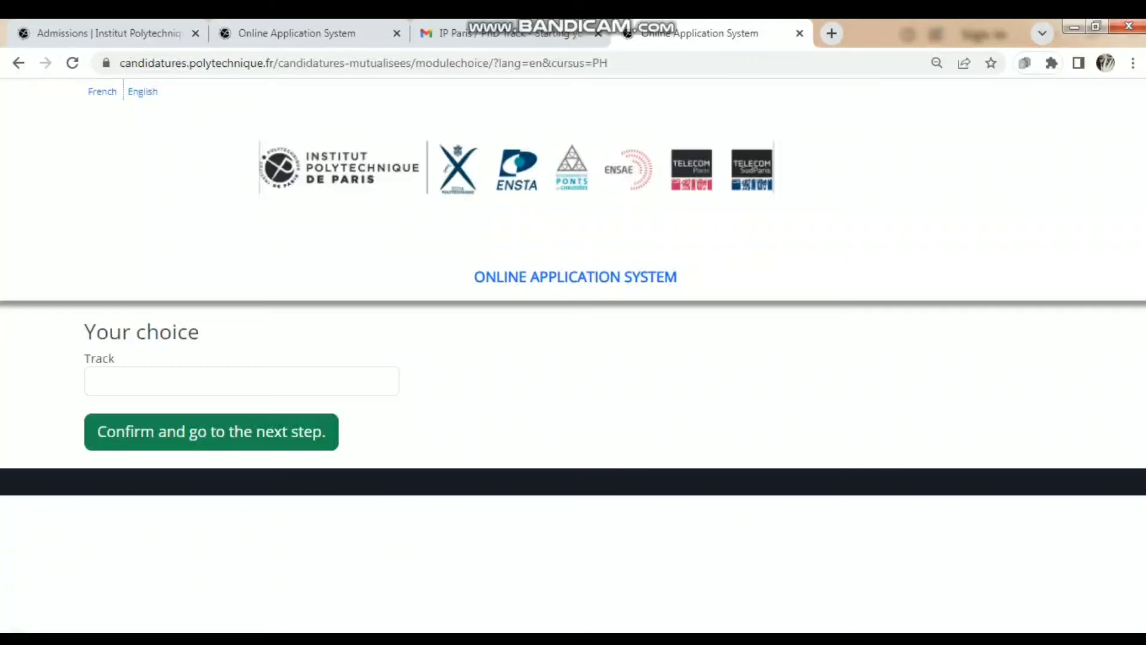
click(242, 380)
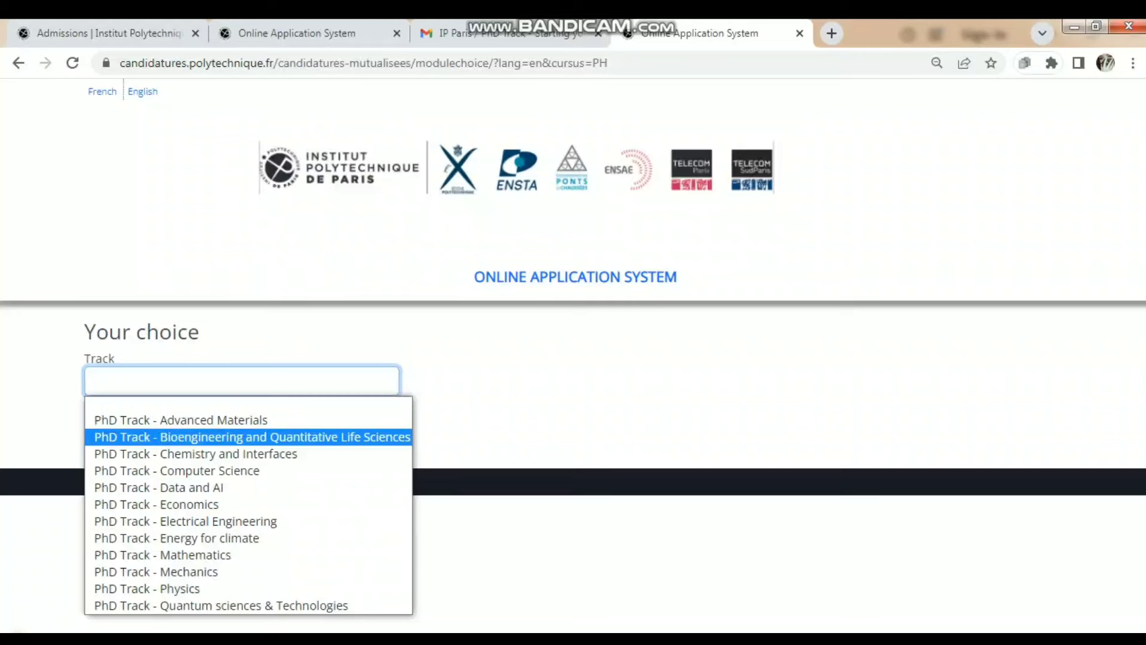
click(250, 437)
- Set Level to PhD Track and choose the Bioengineering PhD Track program
click(575, 381)
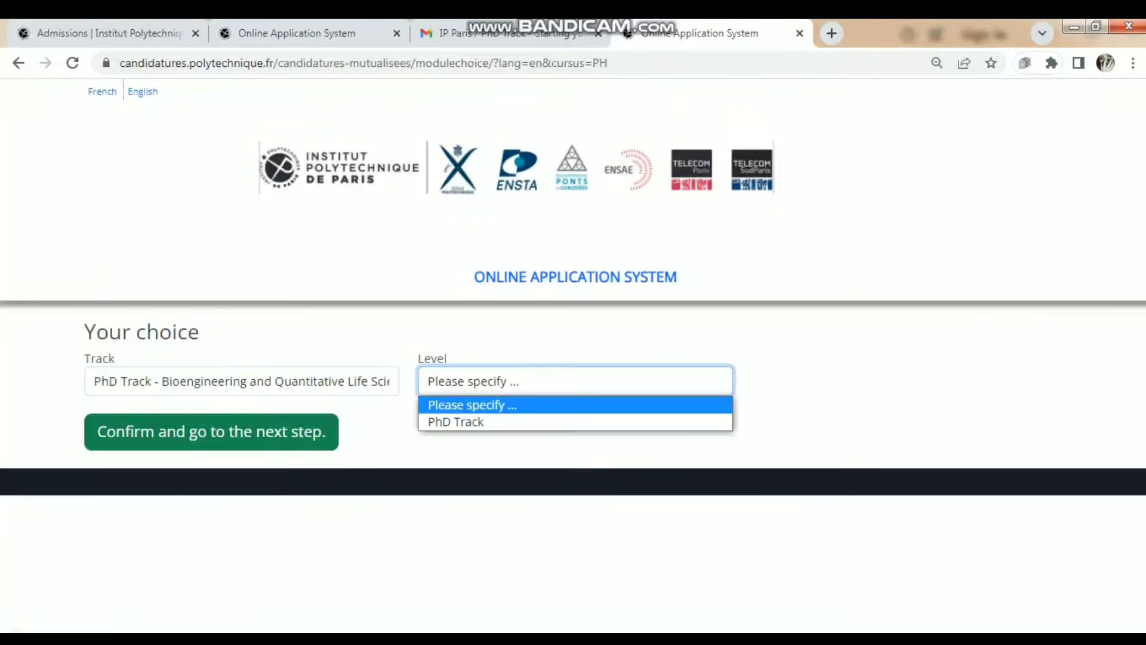
key(Escape)
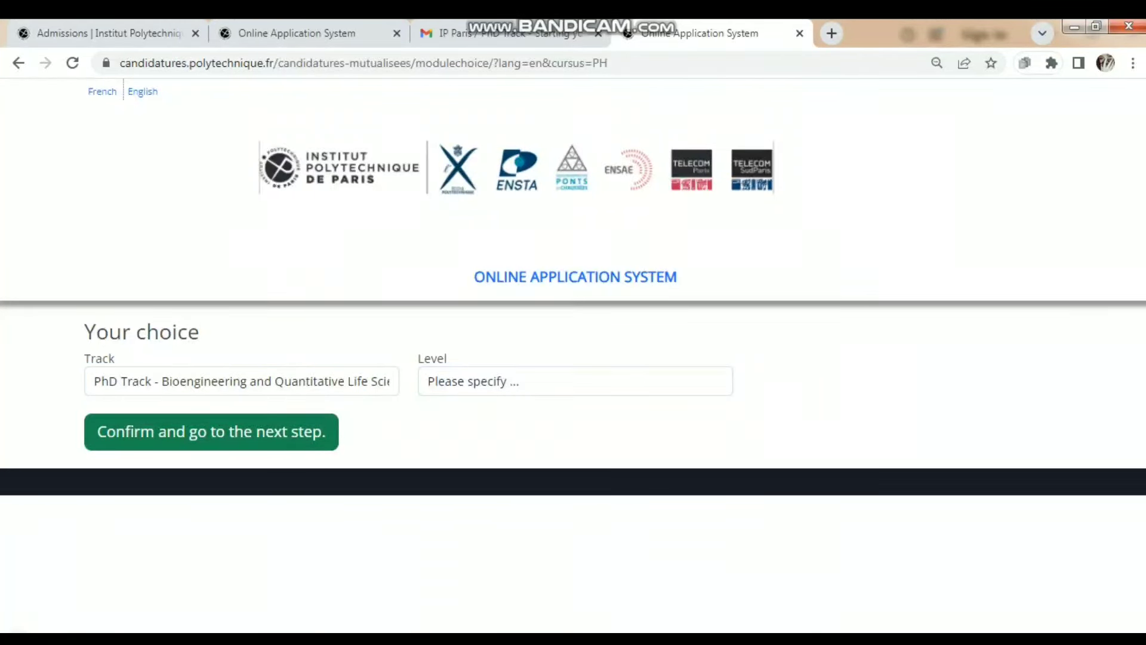
click(575, 381)
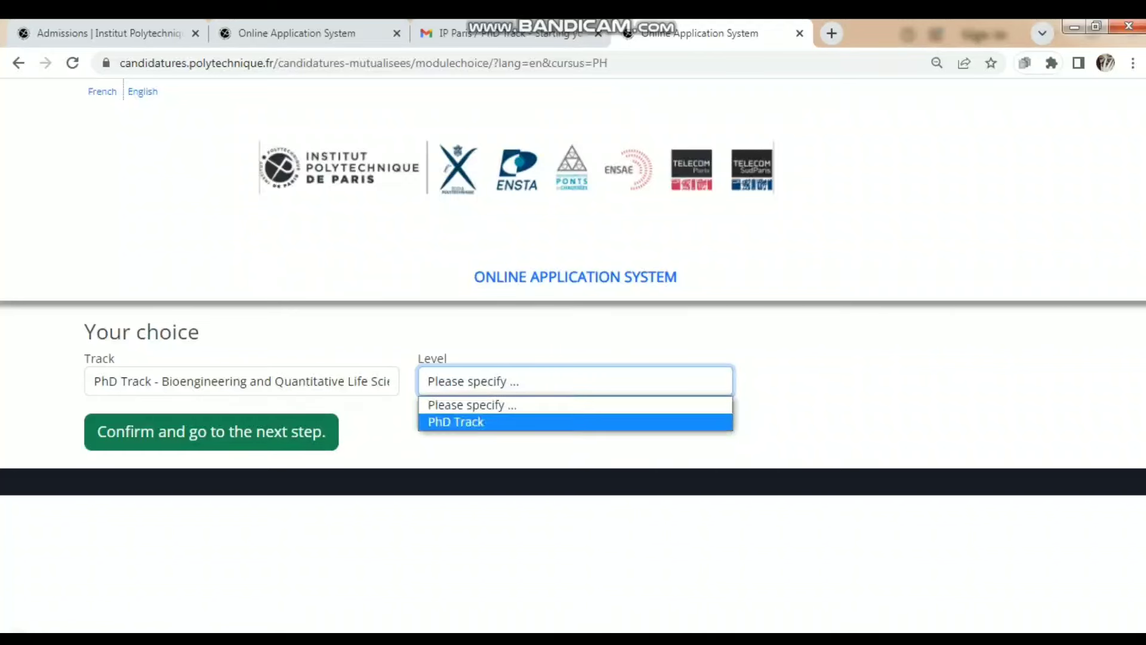
key(Return)
click(908, 381)
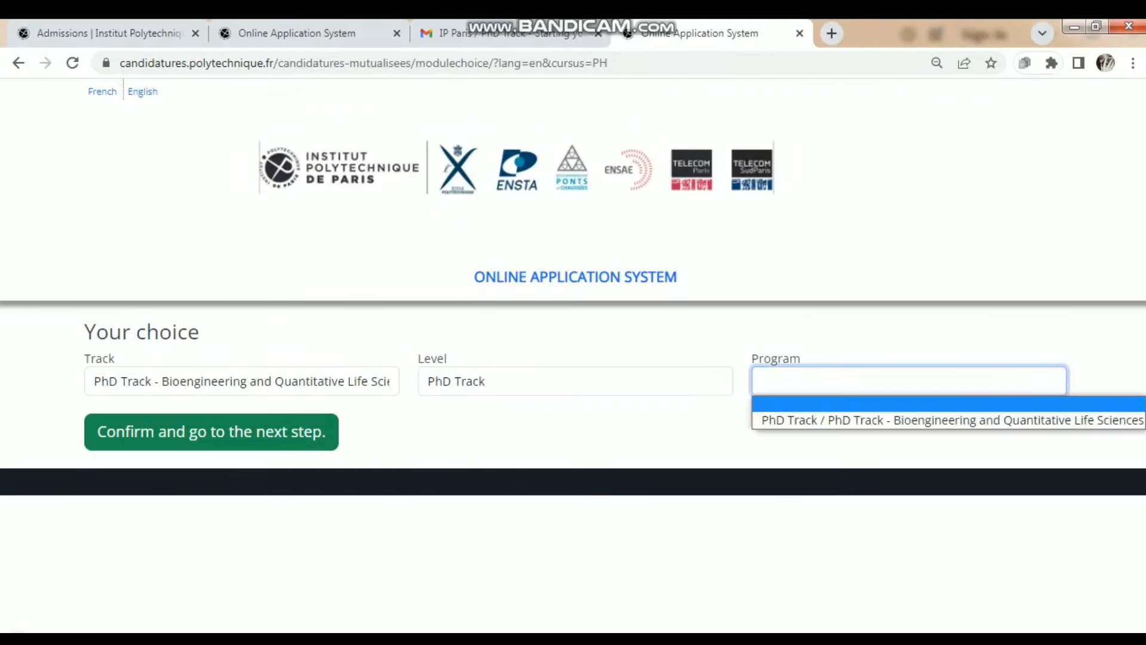
key(Down)
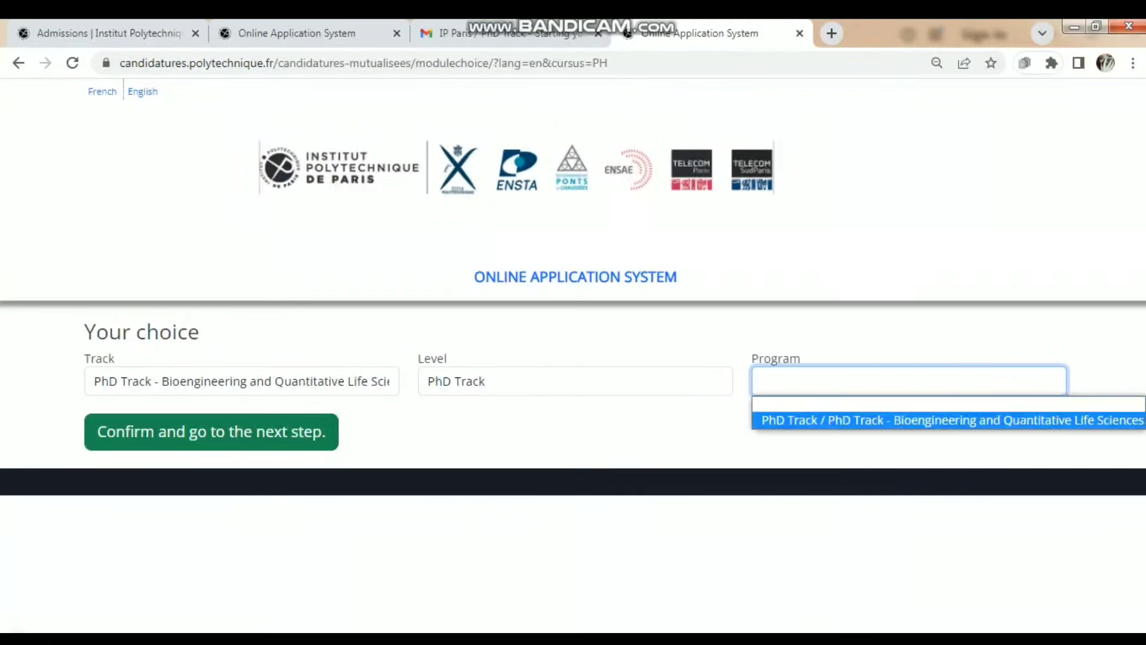
key(Return)
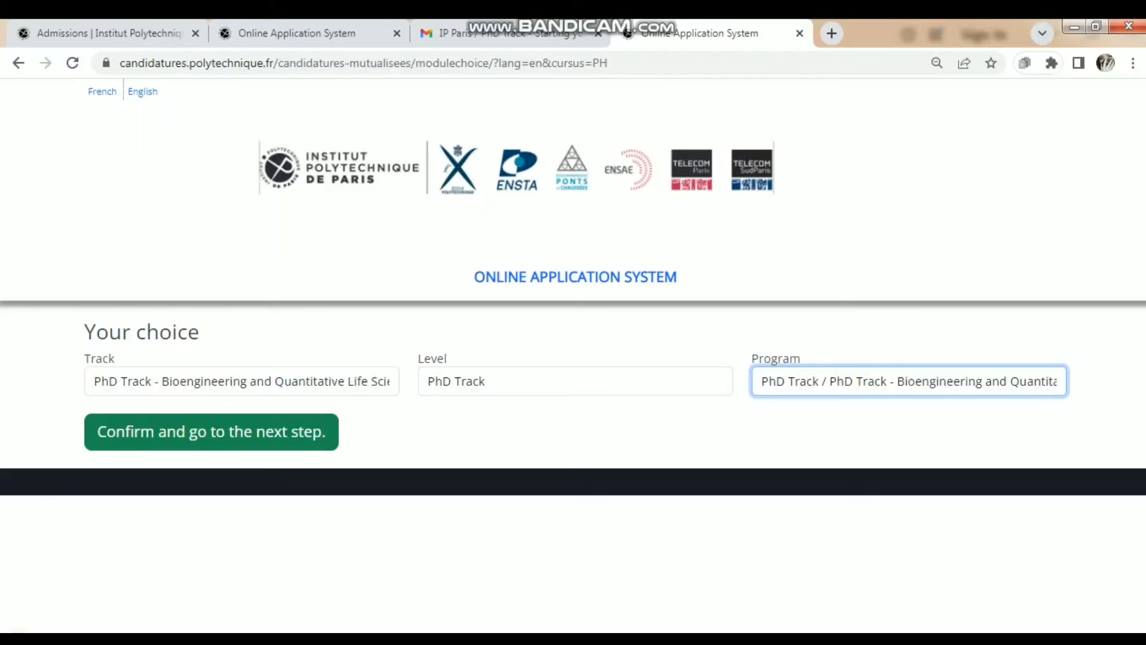
- Confirm the Bioengineering PhD Track choice and continue into the new application's form
click(211, 432)
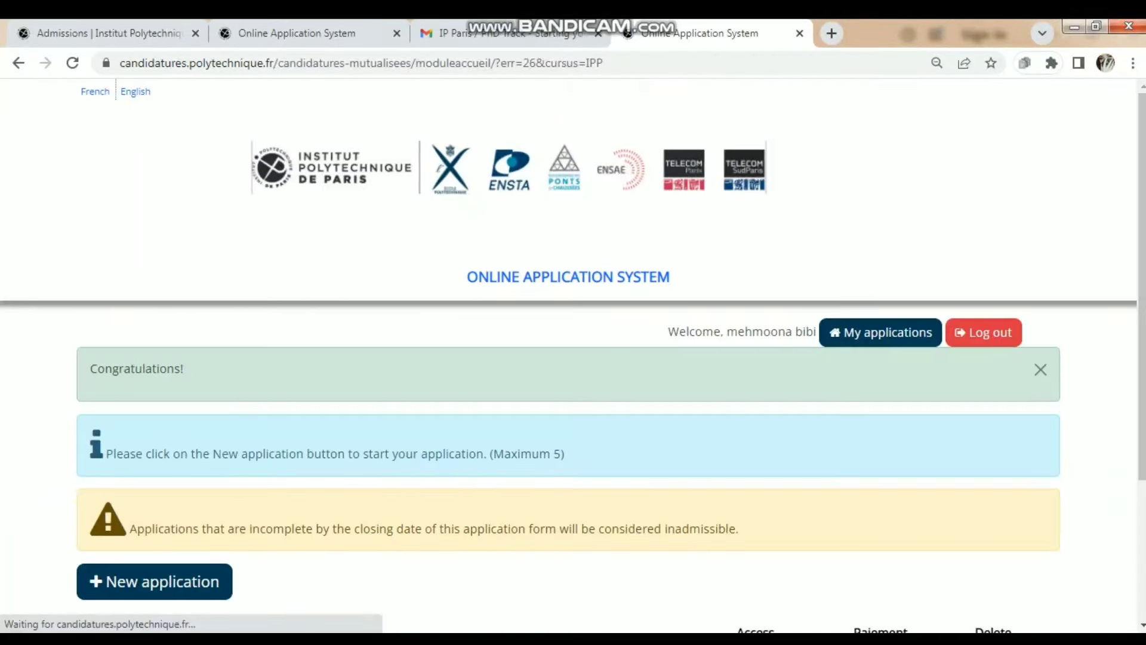
scroll(568, 355, down, 3)
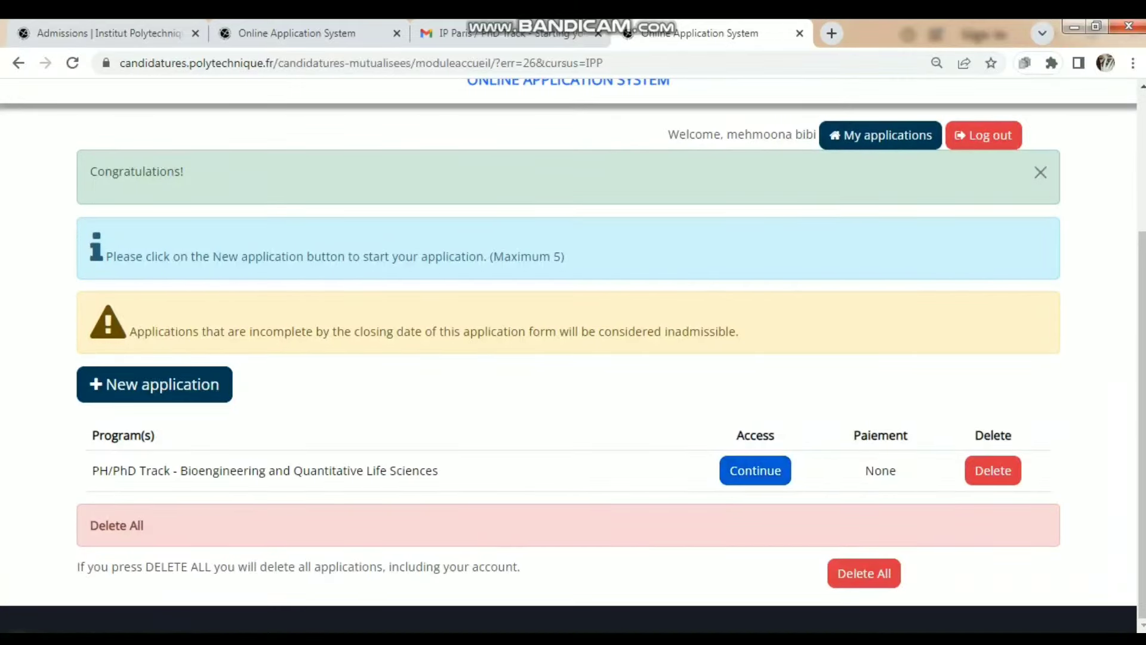
click(755, 470)
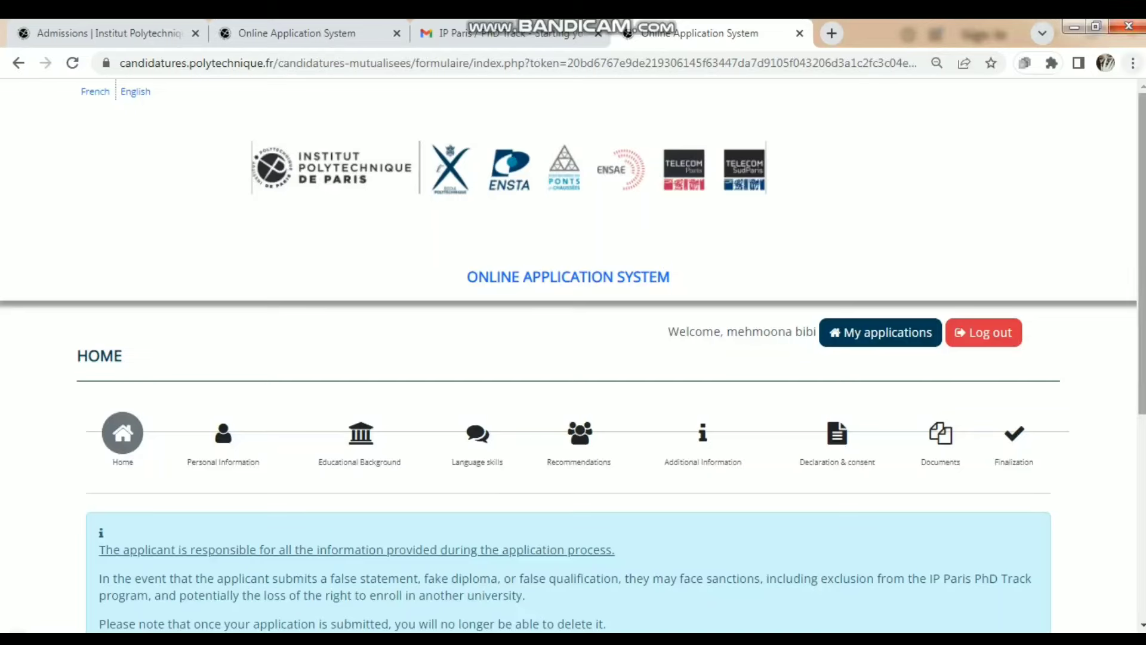
scroll(573, 358, down, 5)
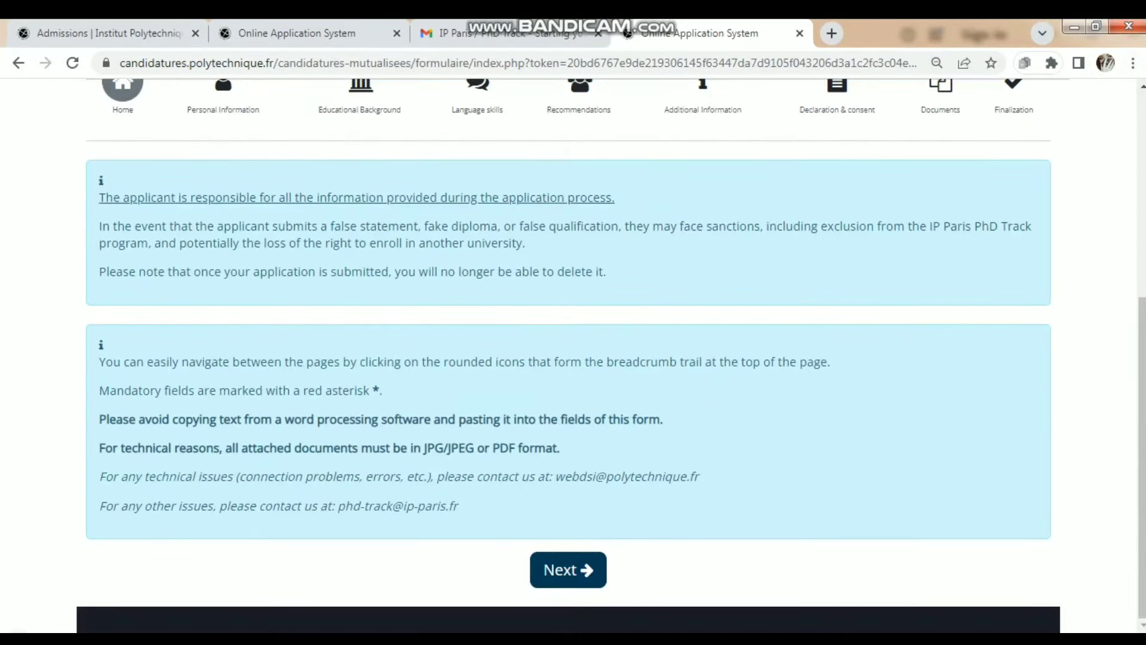
- Move on to the personal information step and scroll to the birth details
click(568, 570)
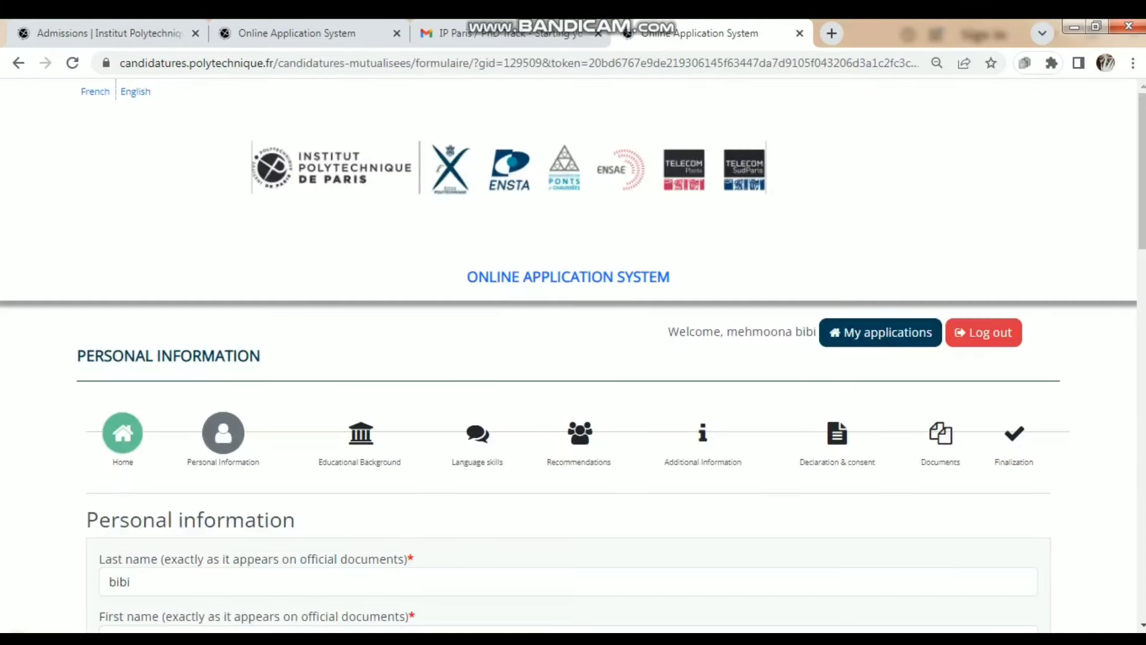
scroll(573, 355, down, 7)
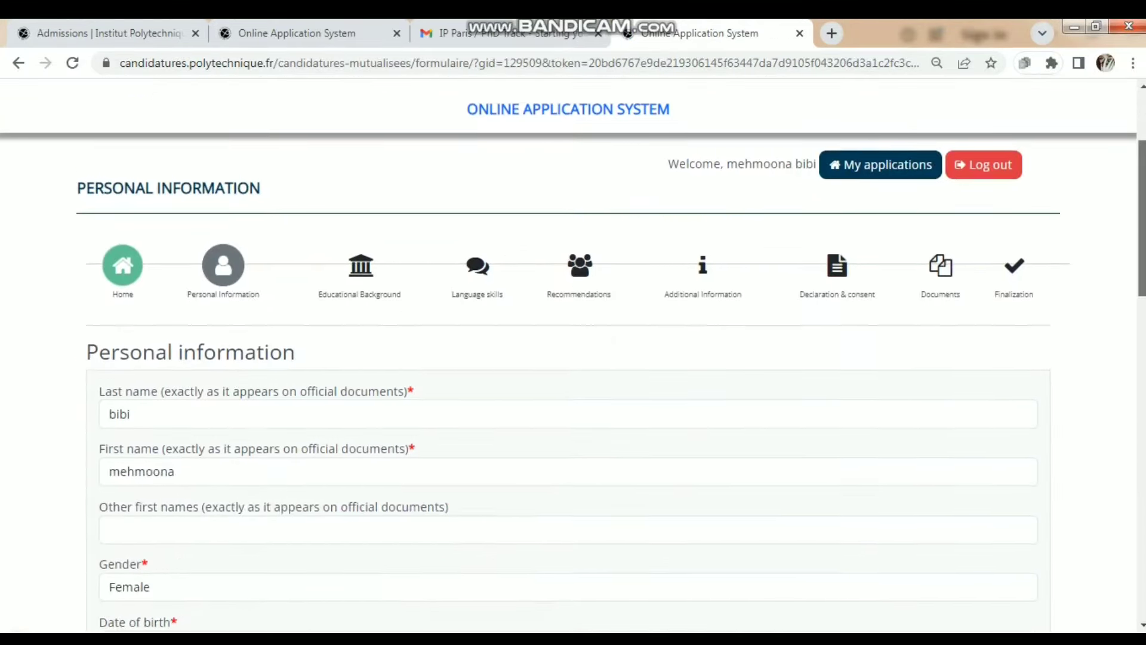
scroll(574, 355, down, 2)
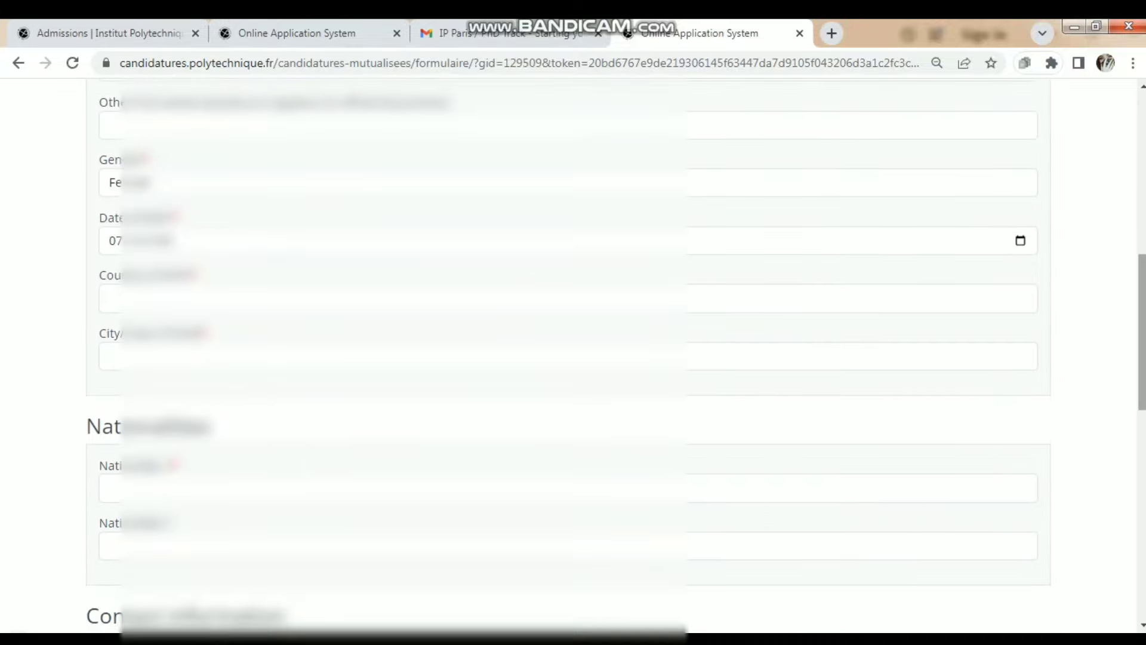
scroll(573, 355, down, 2)
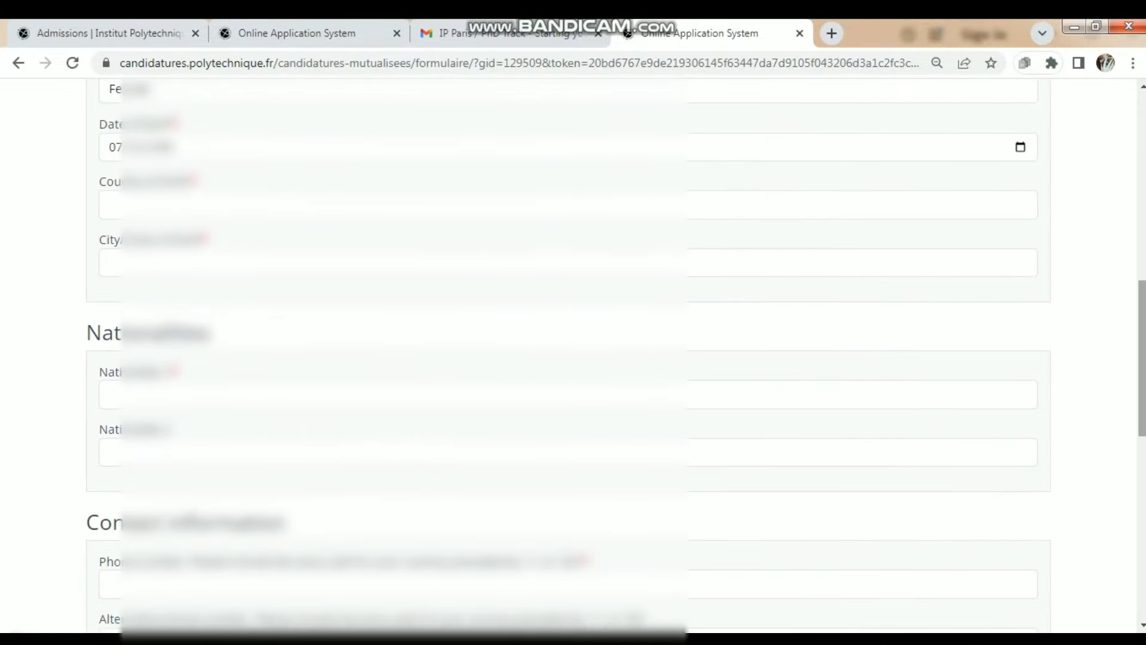
- Choose the birth country ('pa'), enter the birth city, and choose the nationality ('pak')
click(394, 205)
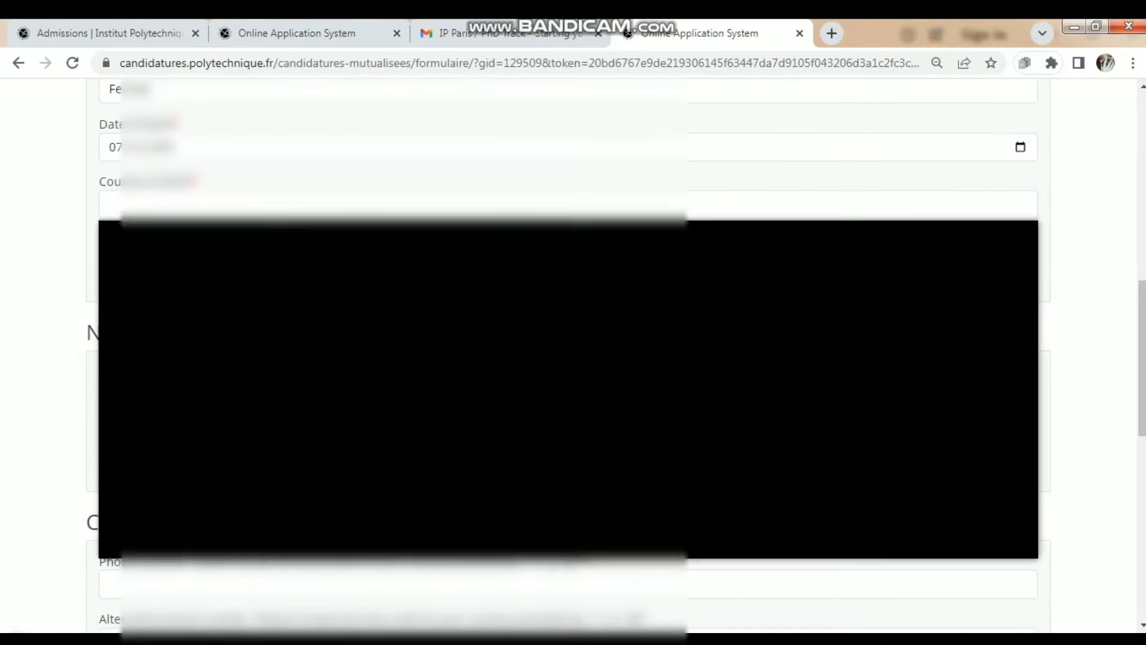
text(pa)
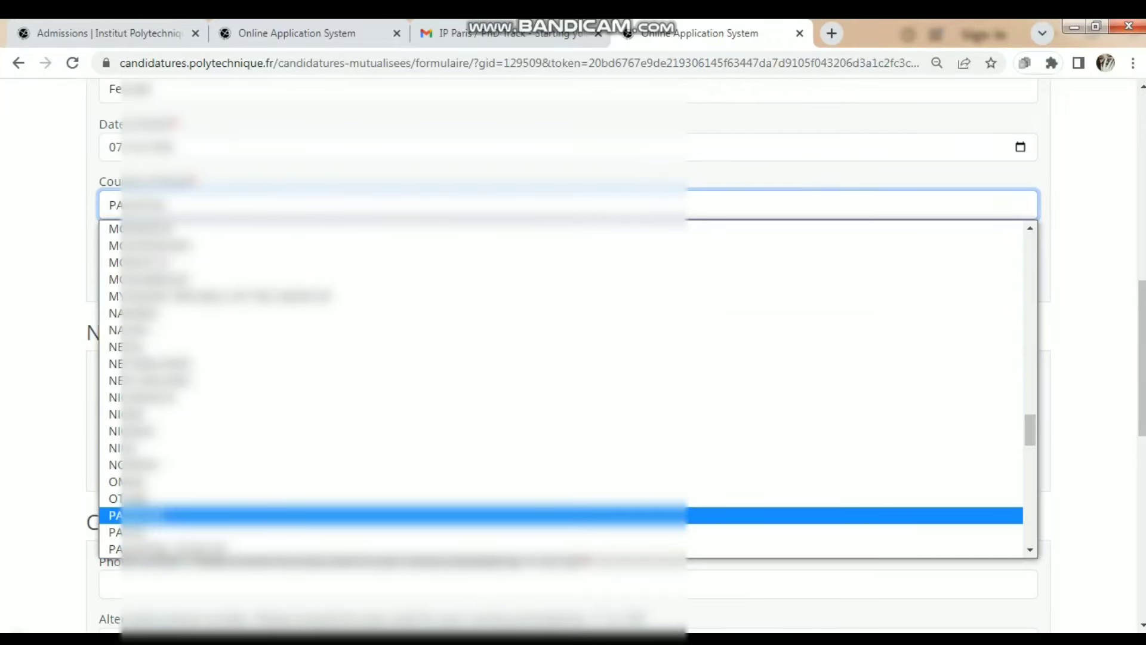
key(Return)
click(394, 263)
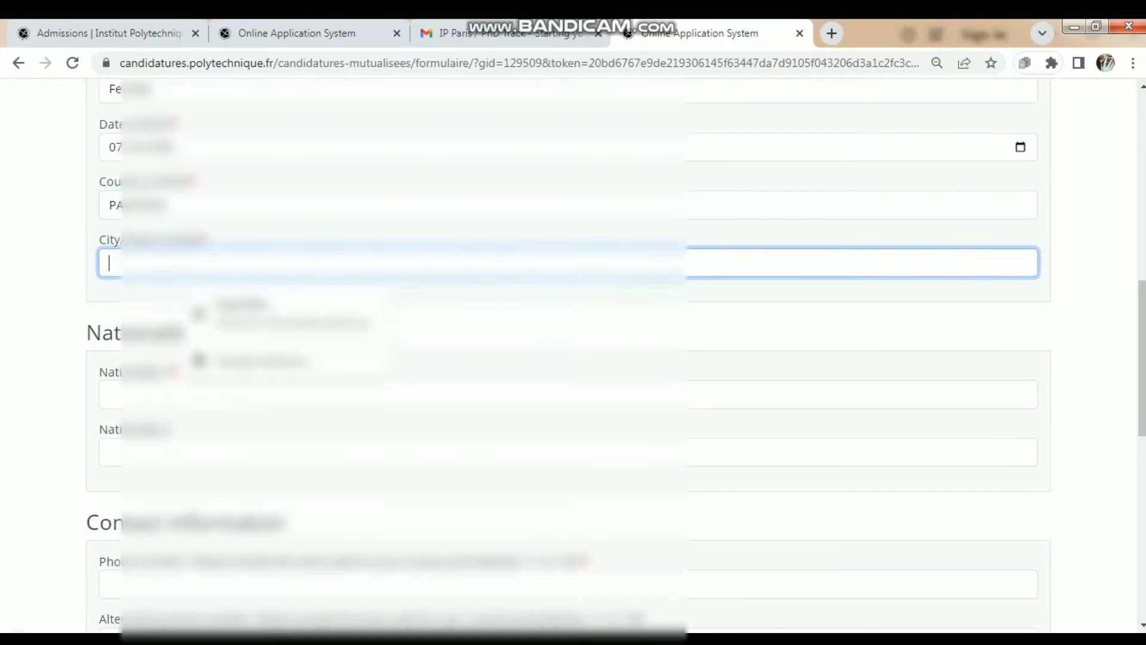
text(Haripur)
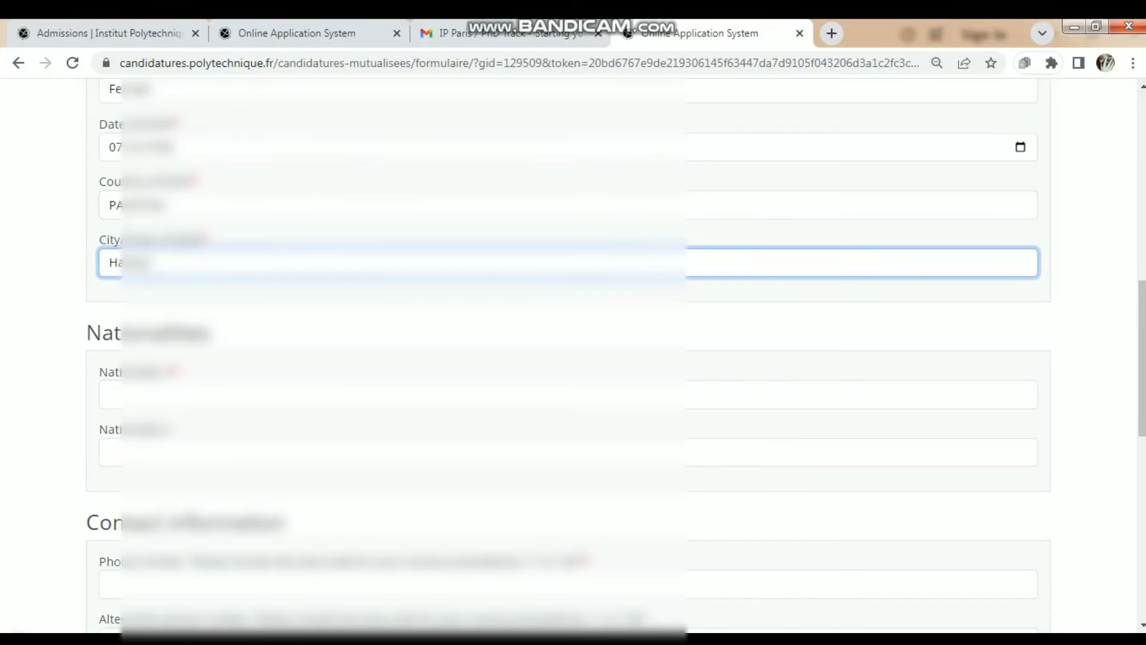
click(394, 394)
text(pak)
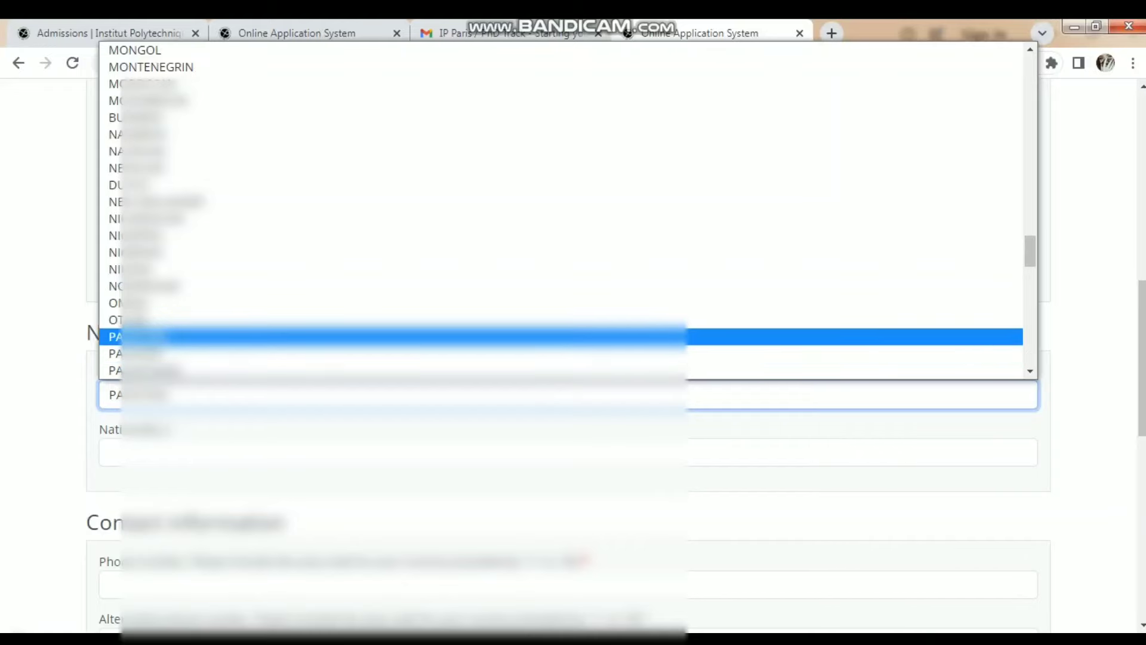
key(Return)
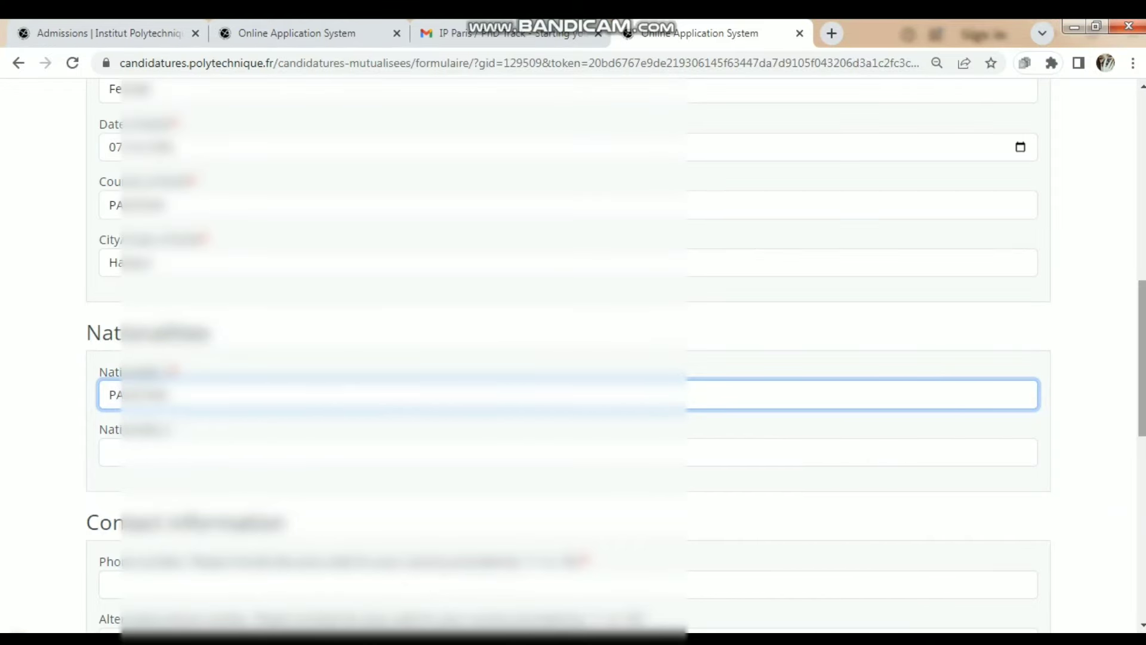
scroll(573, 359, down, 6)
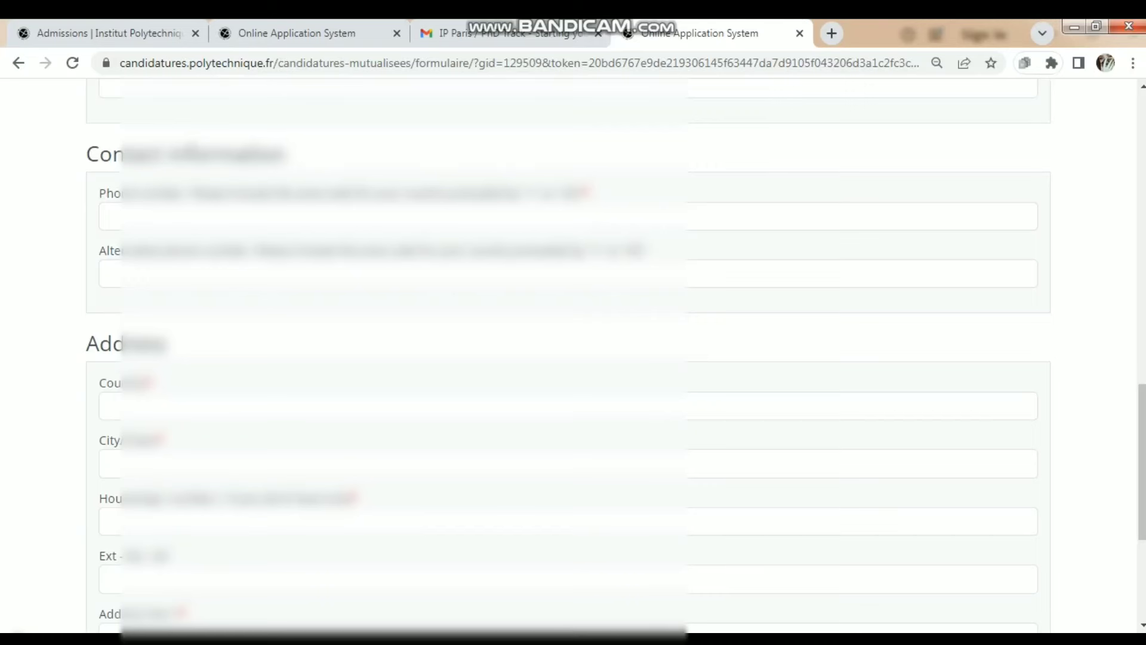
- Enter the applicant's phone number with the 00 international prefix and correct the mistyped digits
click(109, 216)
text(00)
click(109, 291)
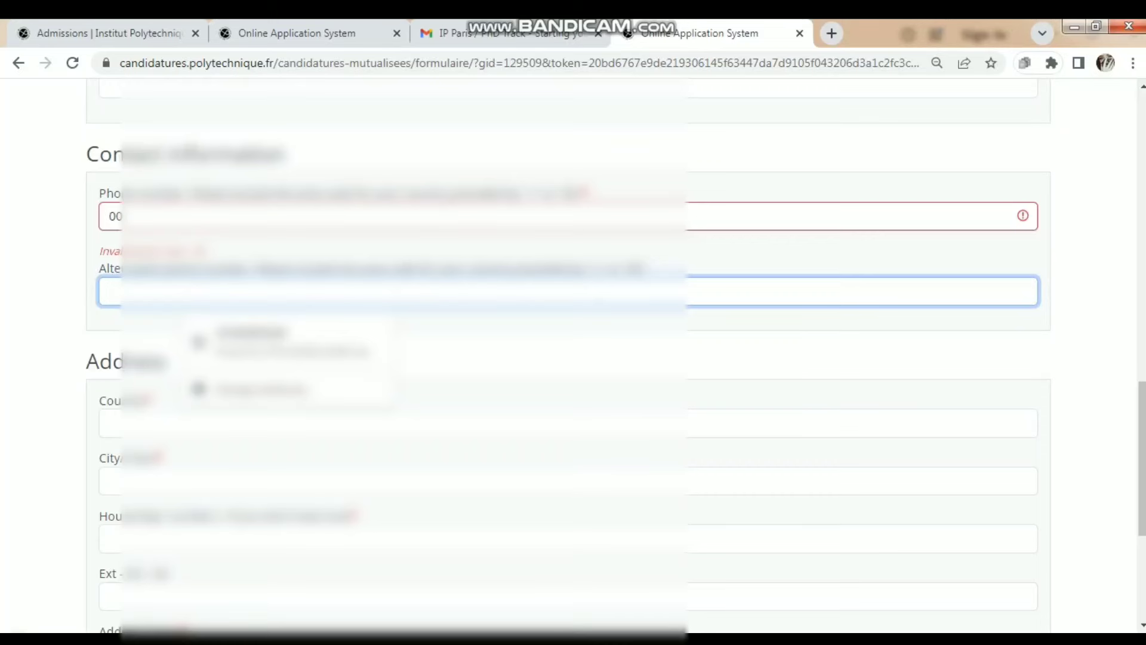
click(123, 217)
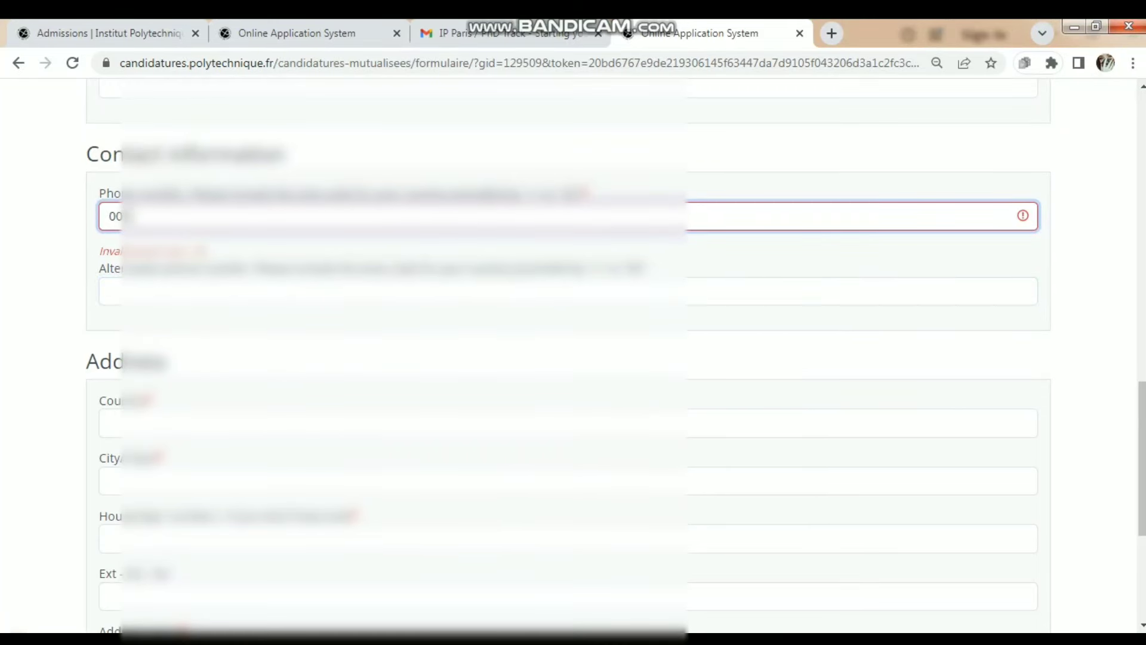
text(9)
click(123, 291)
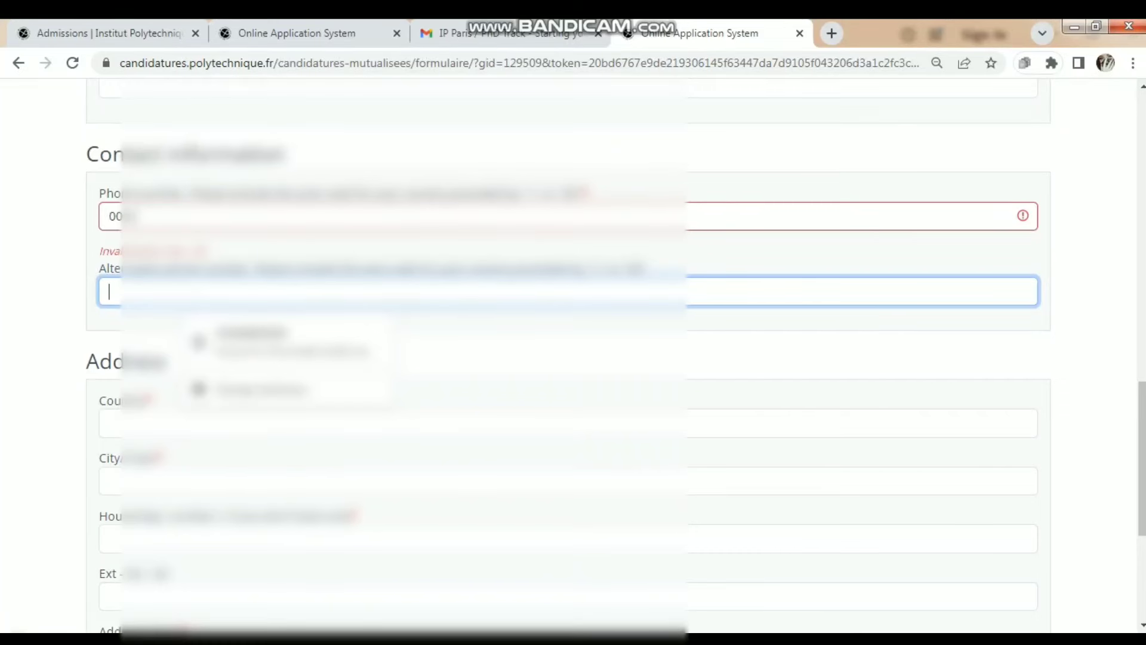
click(137, 216)
text(123)
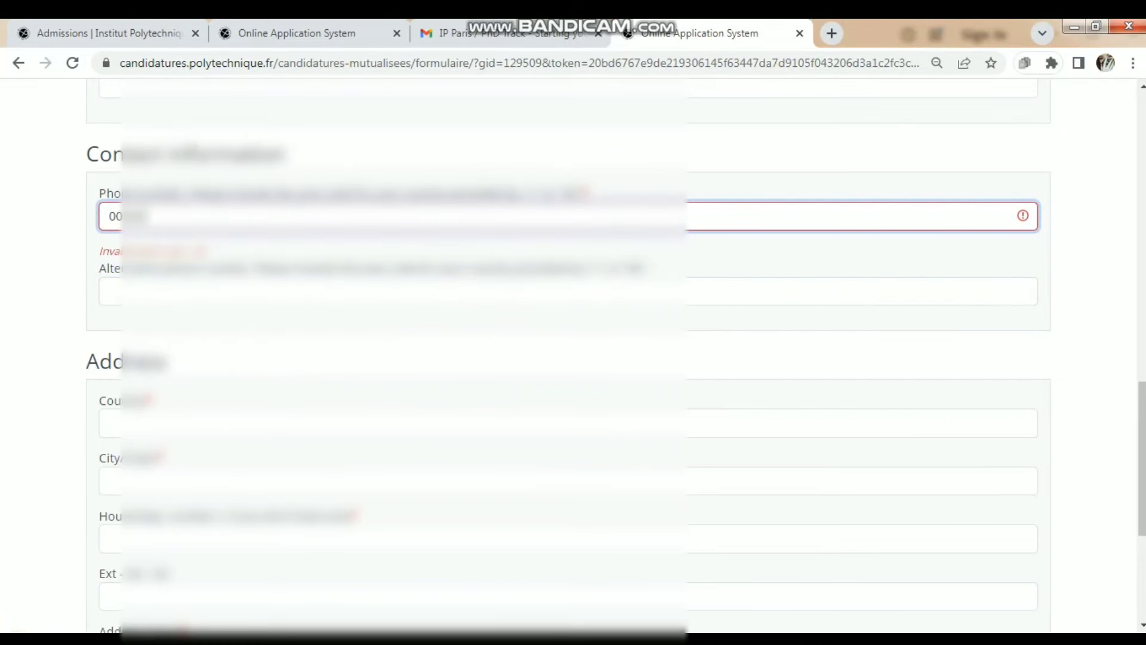
key(BackSpace)
key(BackSpace)
key(BackSpace)
text(33333)
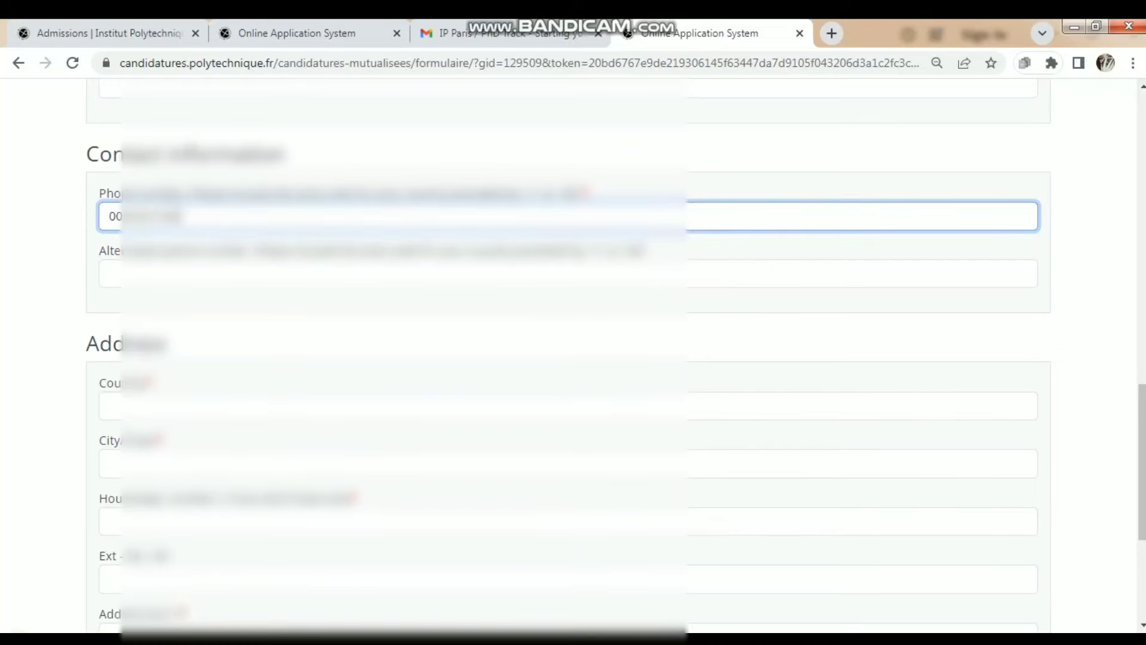
text(33333)
- Choose the country of residence and enter the city of the address
click(568, 406)
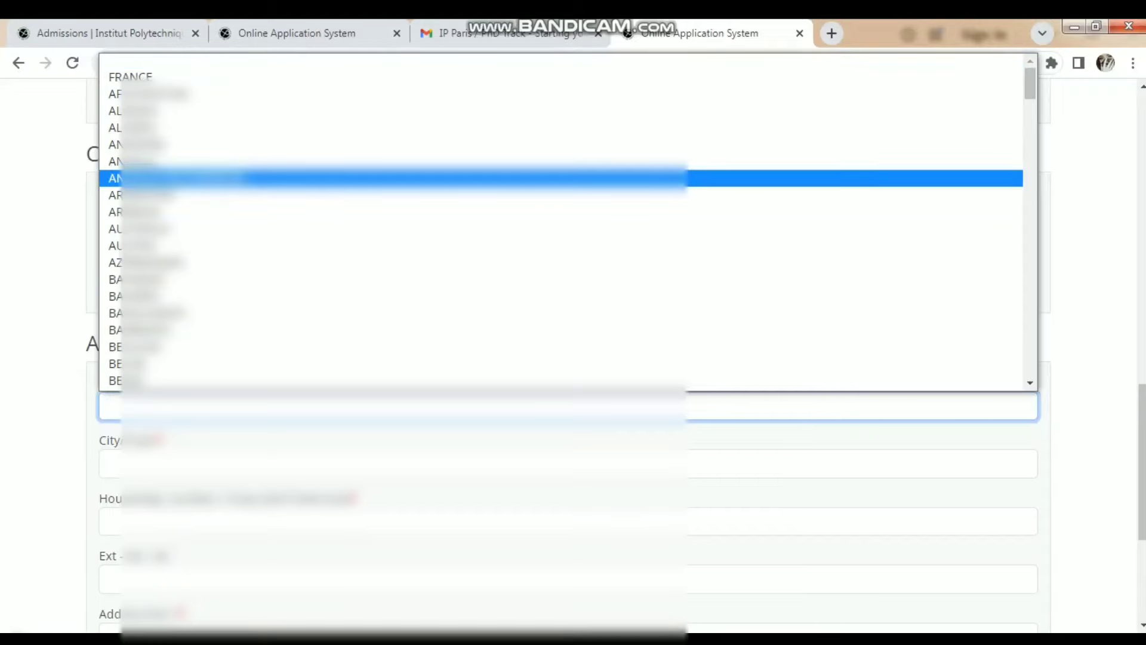
text(p)
key(Up)
key(Up)
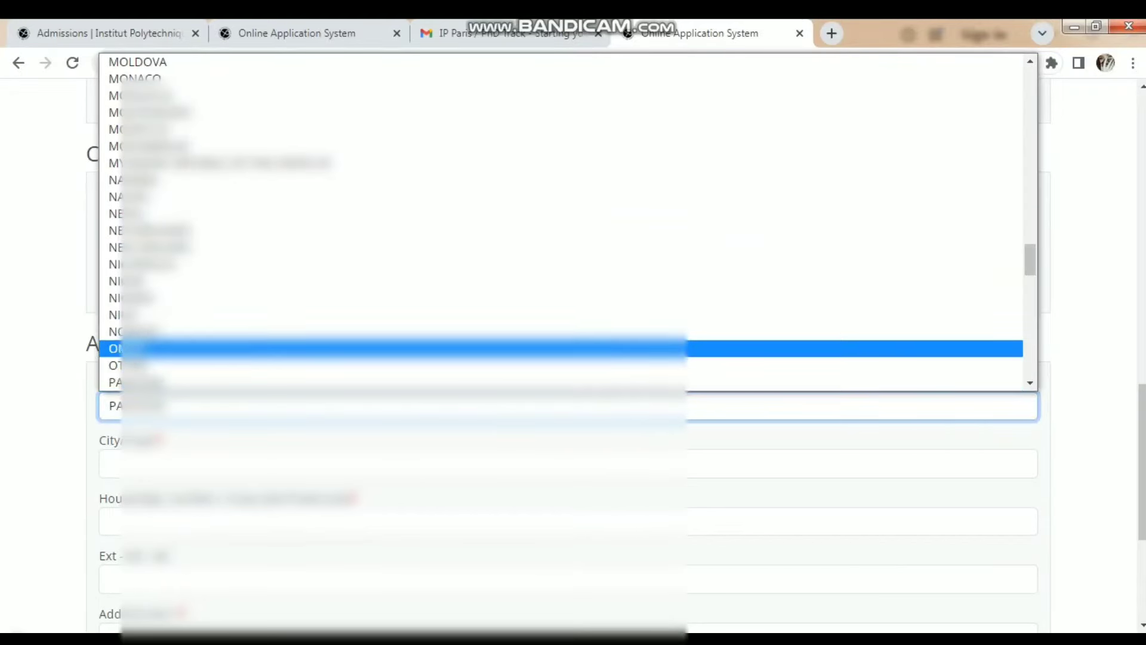
key(Down)
key(Down)
key(Return)
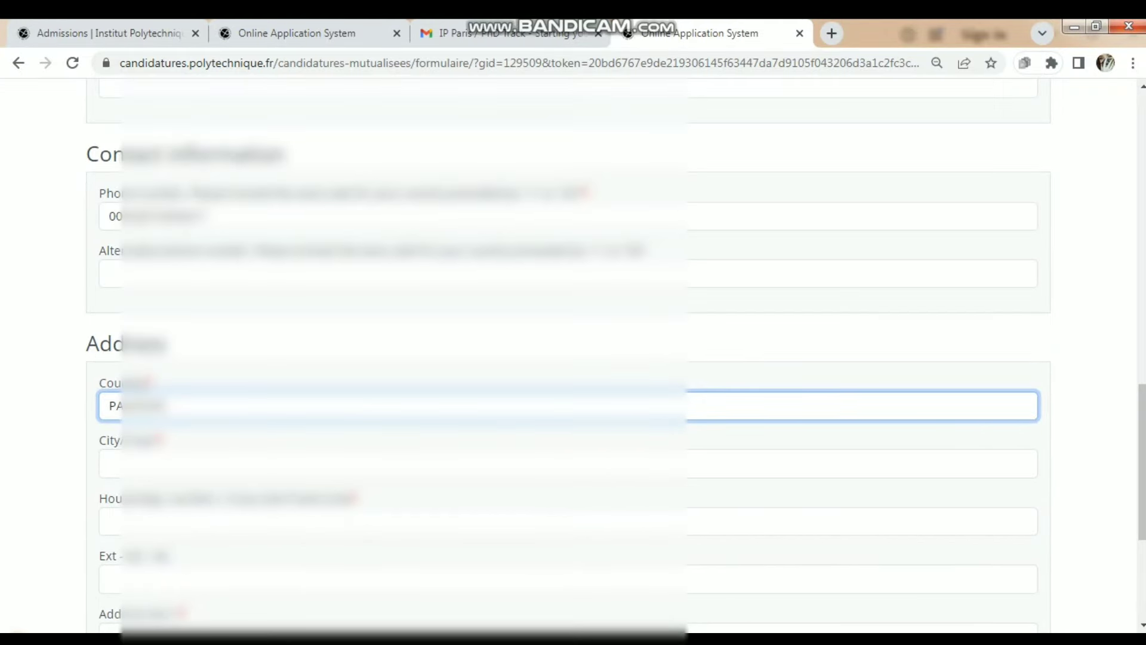
click(567, 464)
text(ha)
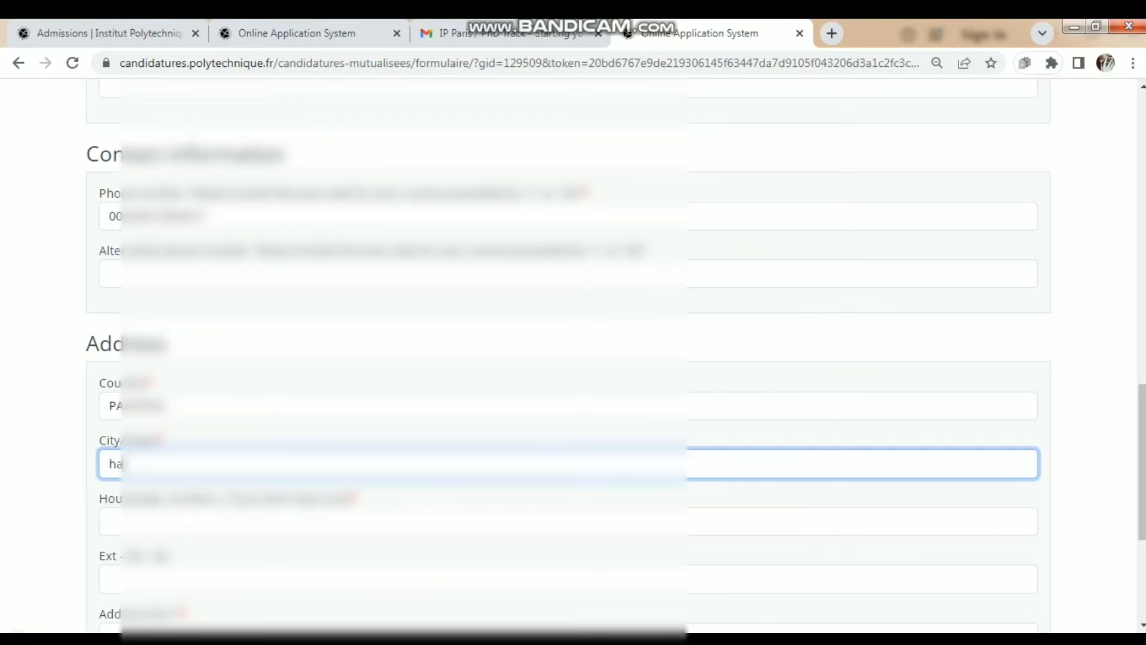
text(fiz)
text(a)
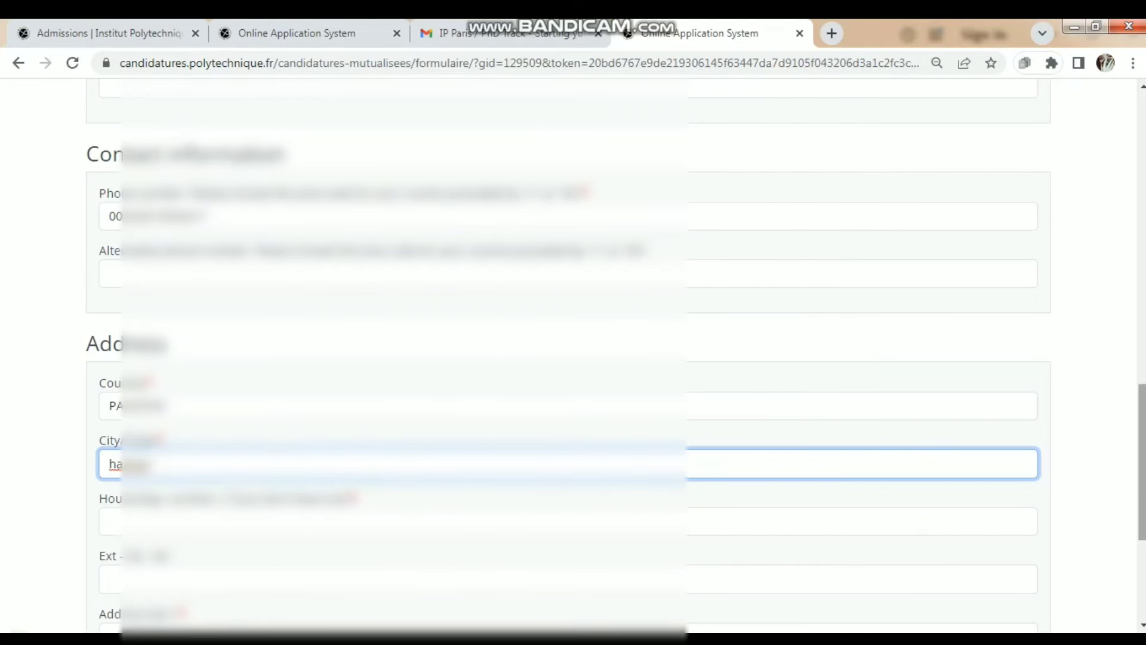
- Fill in the house number and first address line, then submit the personal information
scroll(567, 358, down, 4)
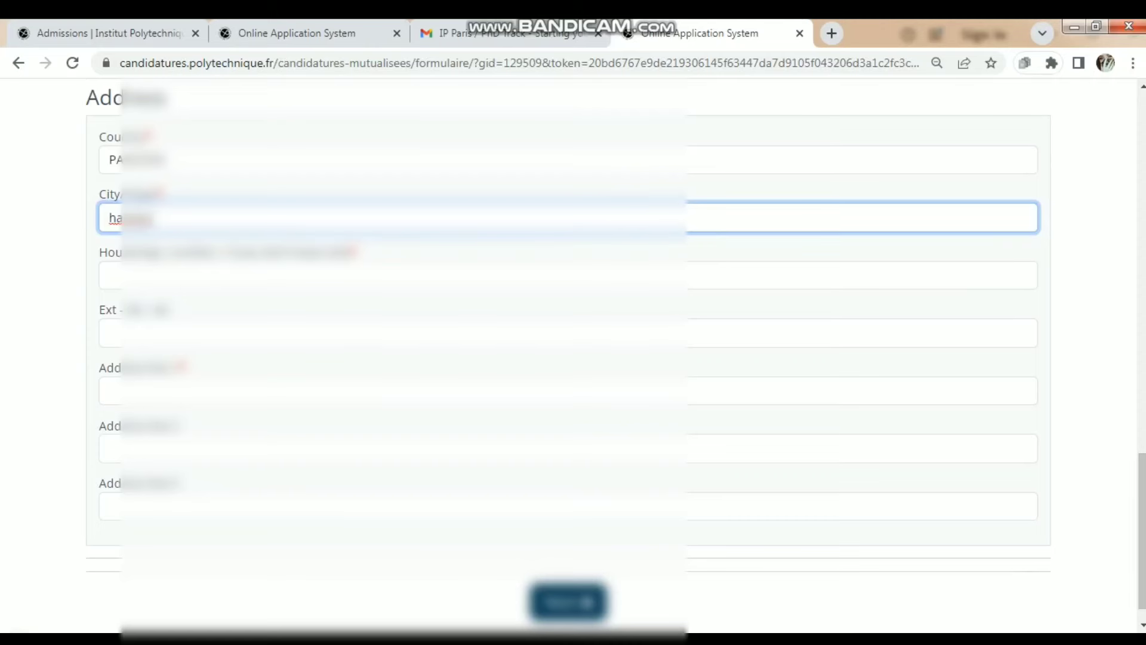
click(111, 276)
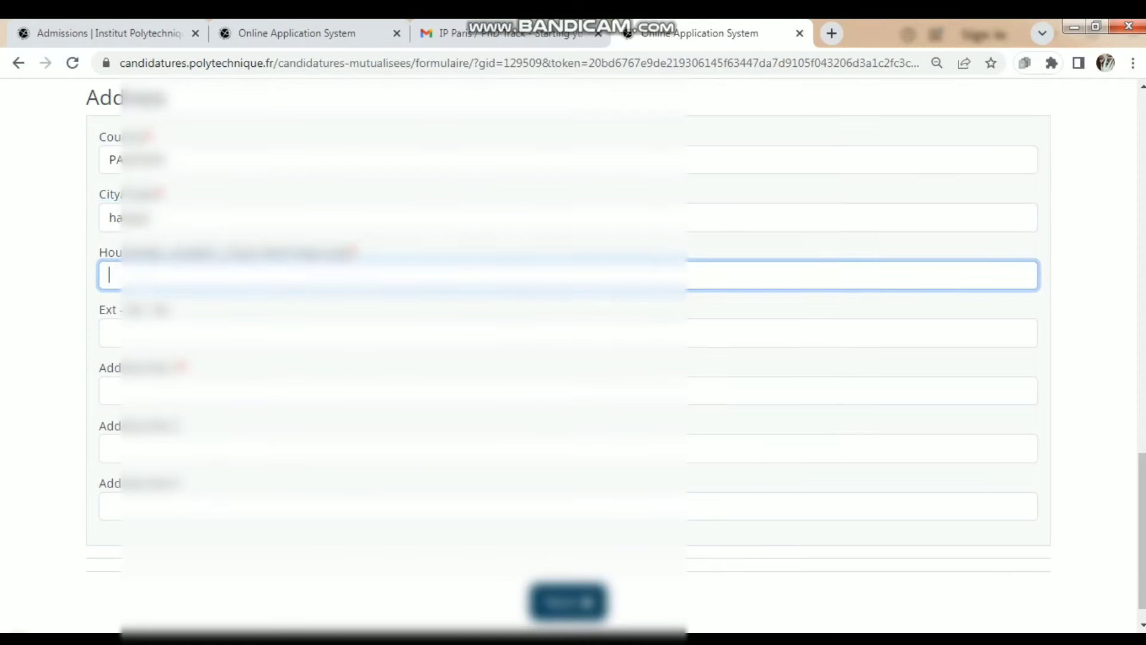
text(1)
click(113, 390)
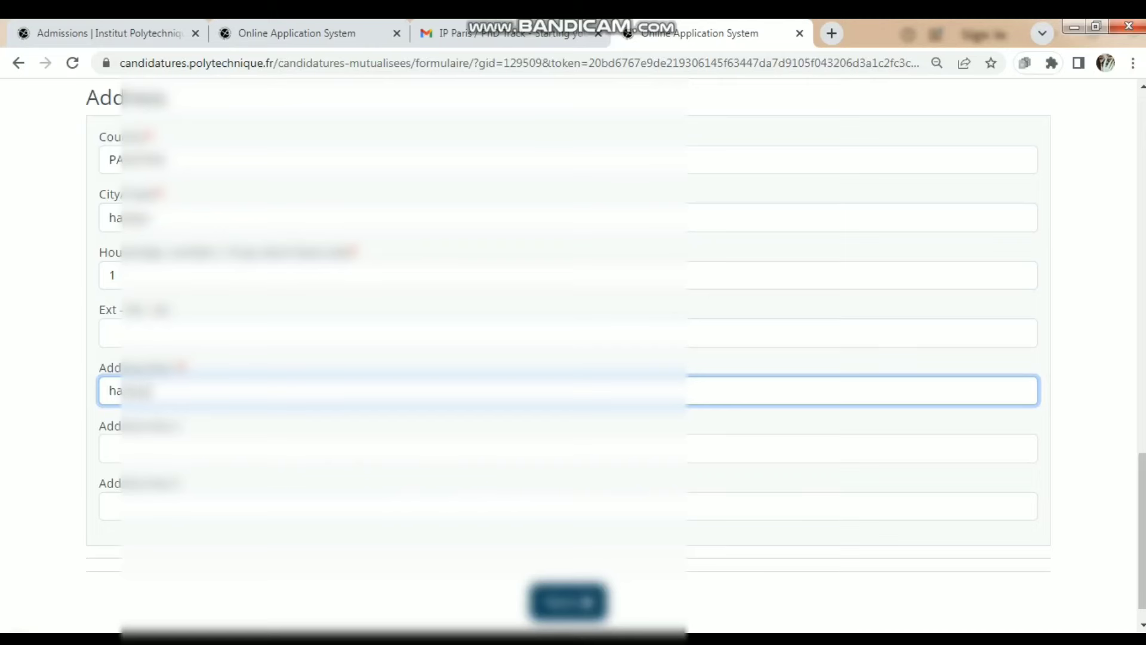
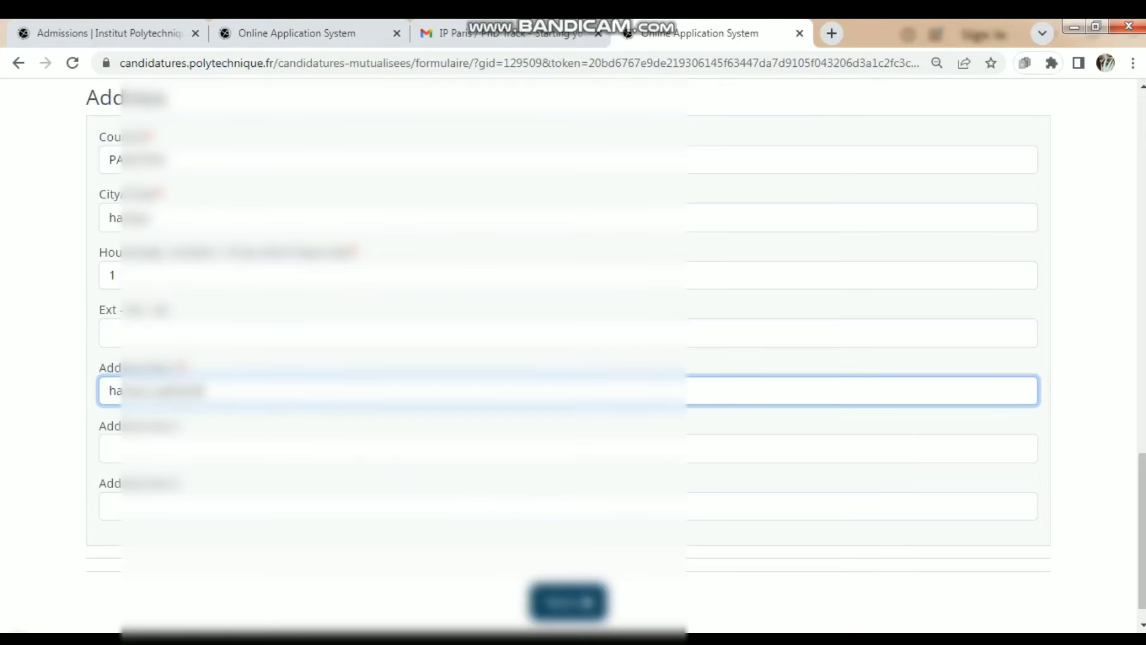
key(Return)
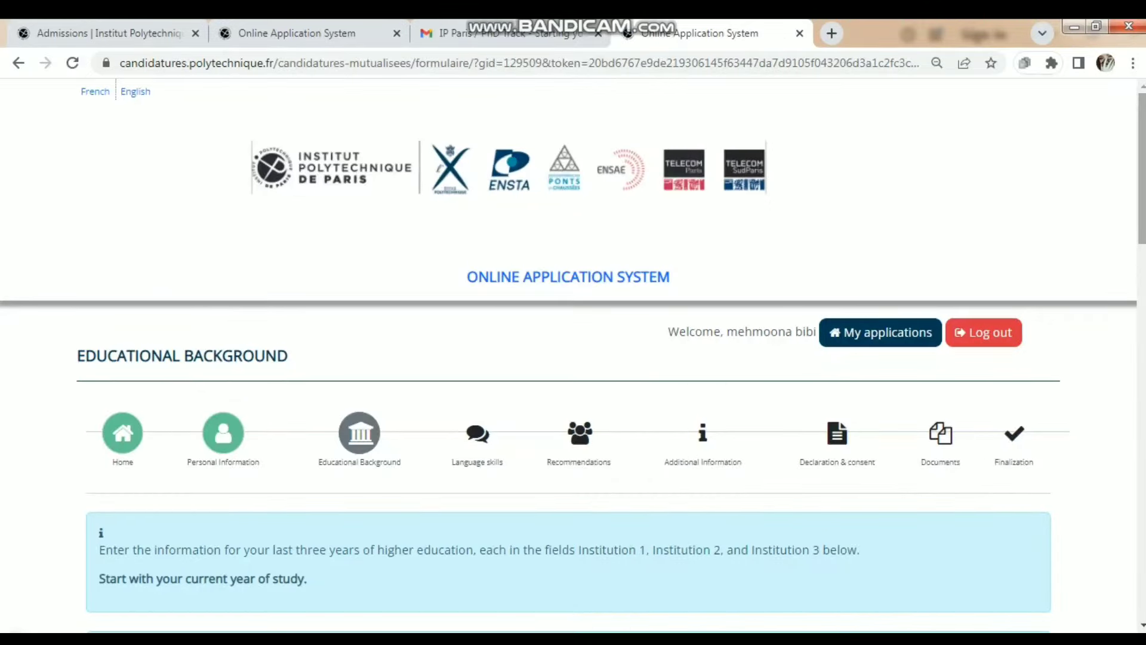
- Set Institution 1 to PAKISTAN, city Haripur, named 'university of haripur'
scroll(573, 358, down, 10)
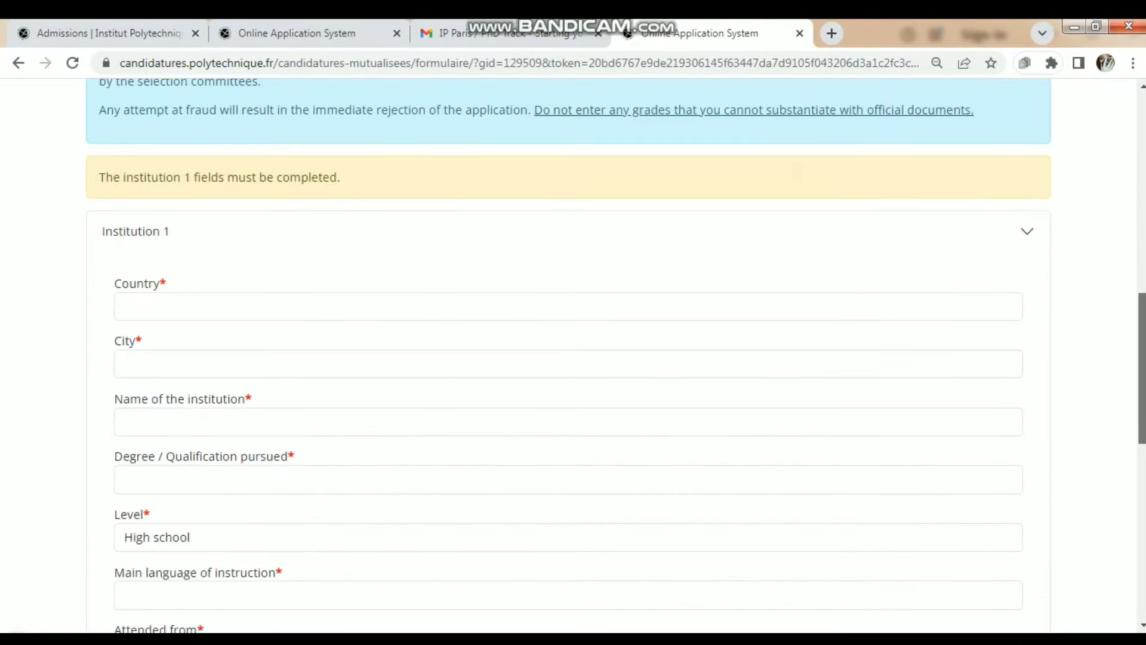
scroll(573, 358, down, 1)
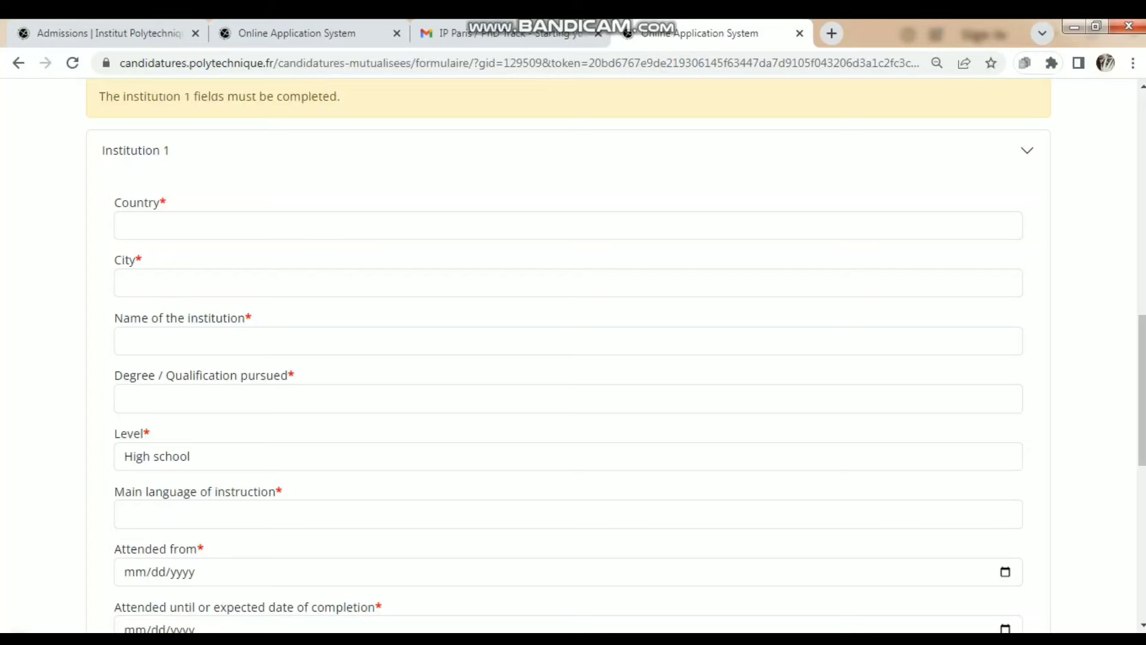
click(567, 225)
text(pak)
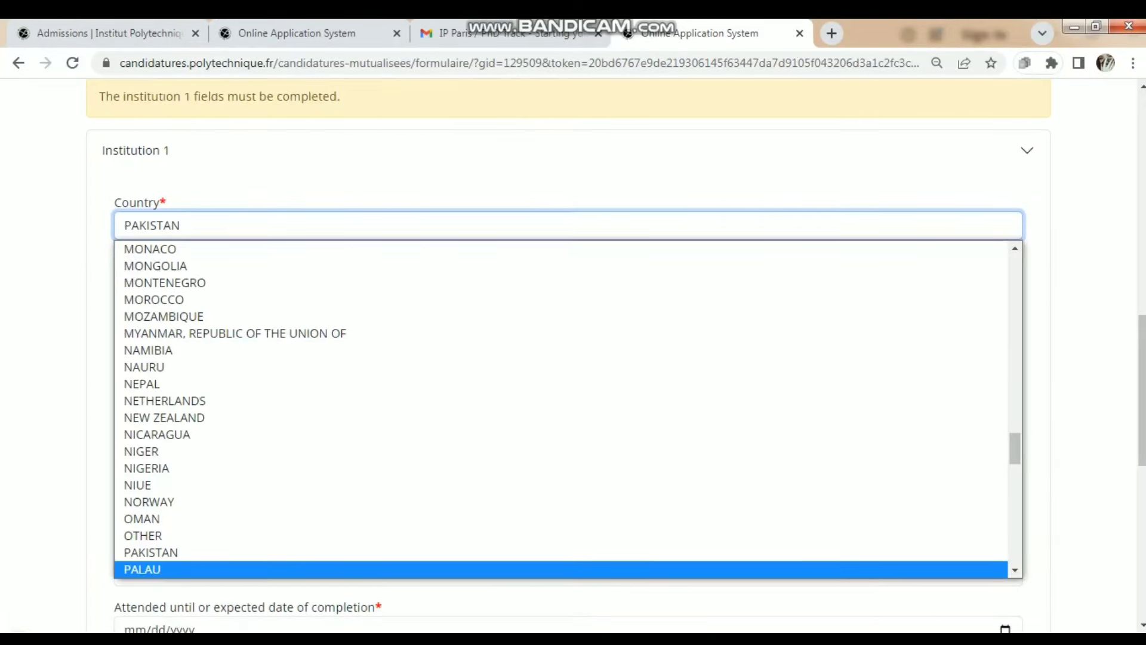
click(151, 552)
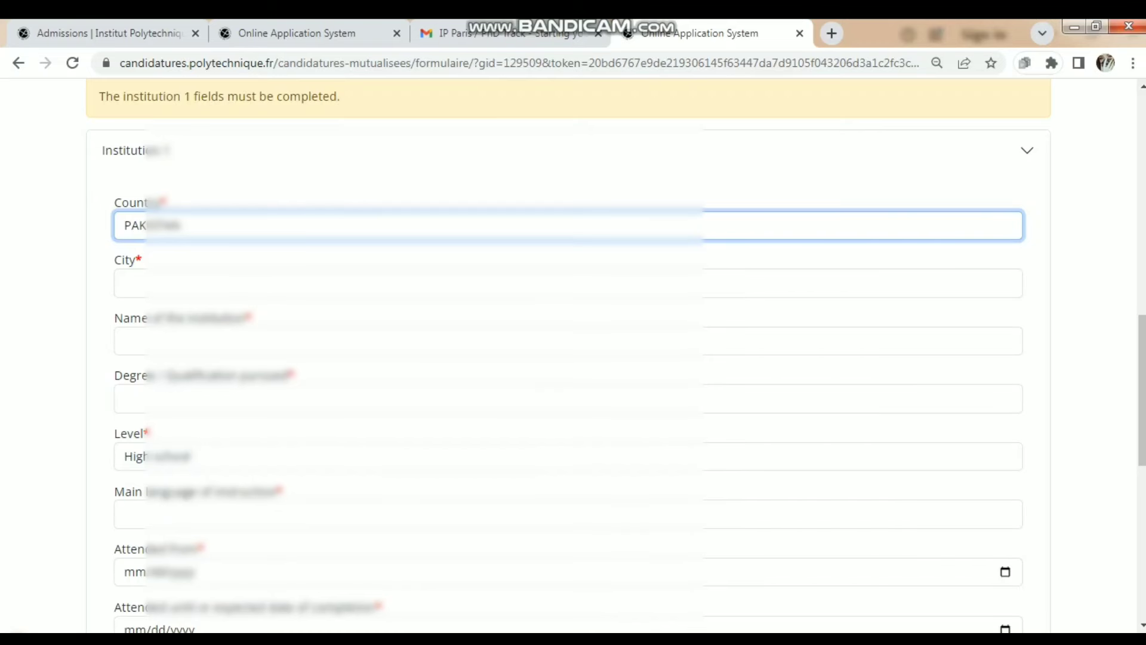
click(124, 283)
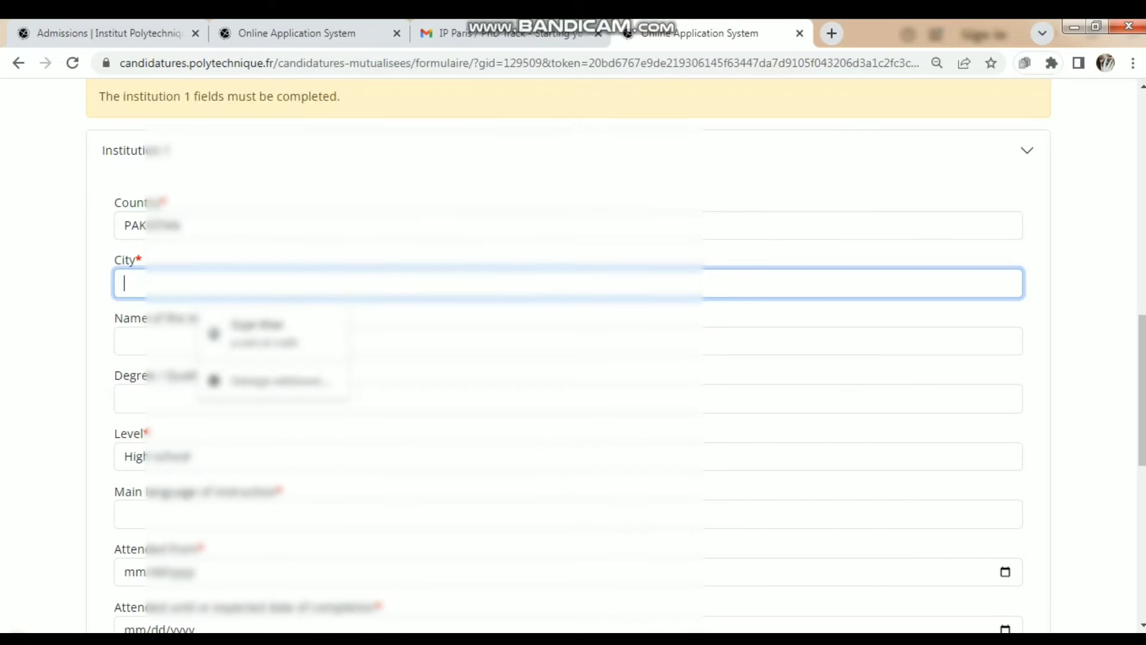
text(Hari)
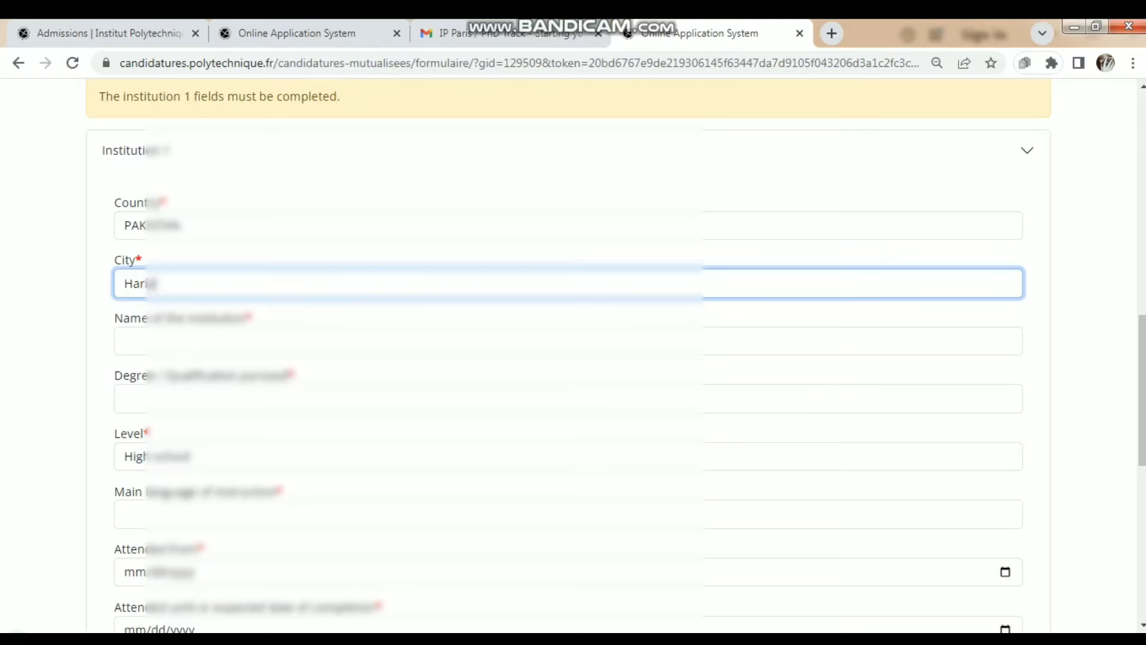
text(pur)
click(124, 341)
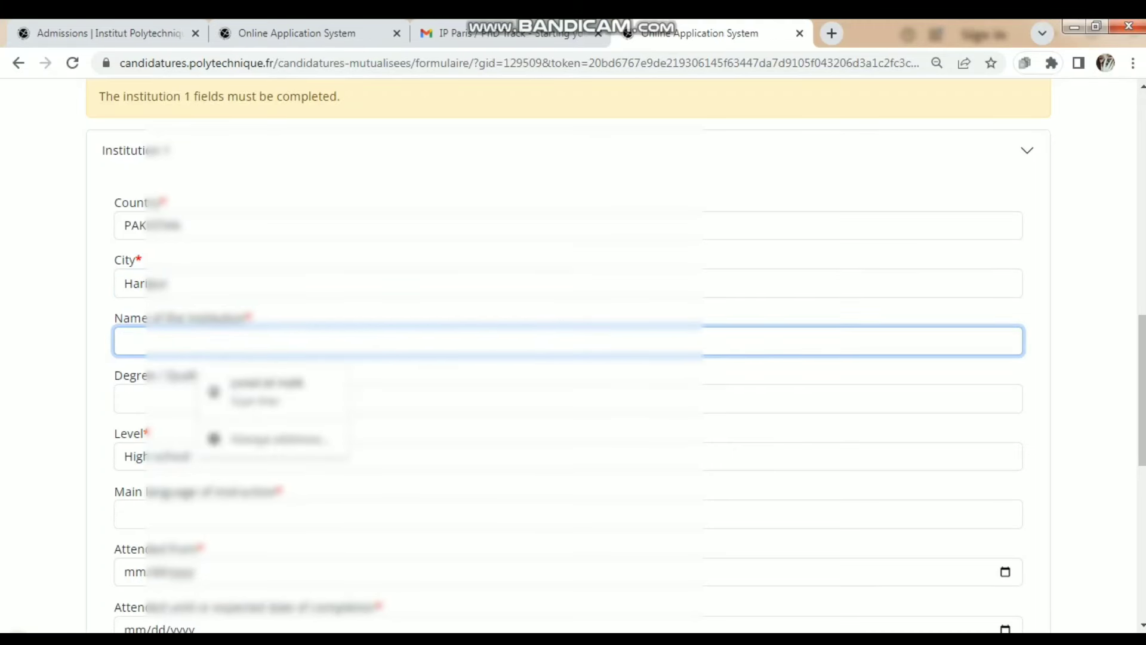
text(university of)
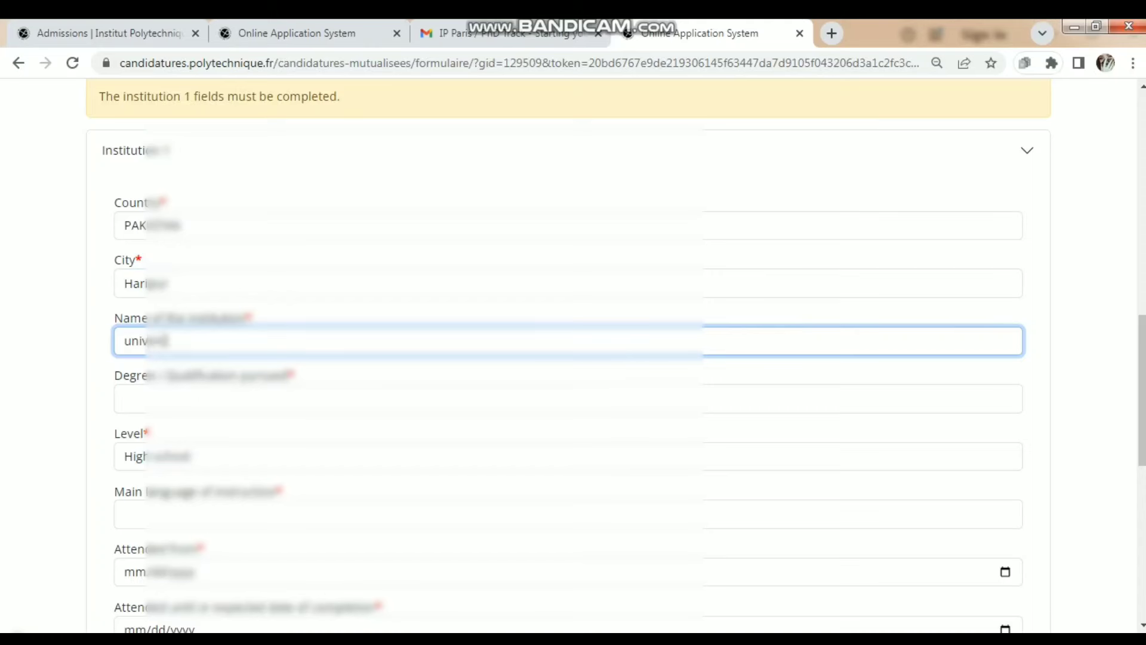
text( haripur)
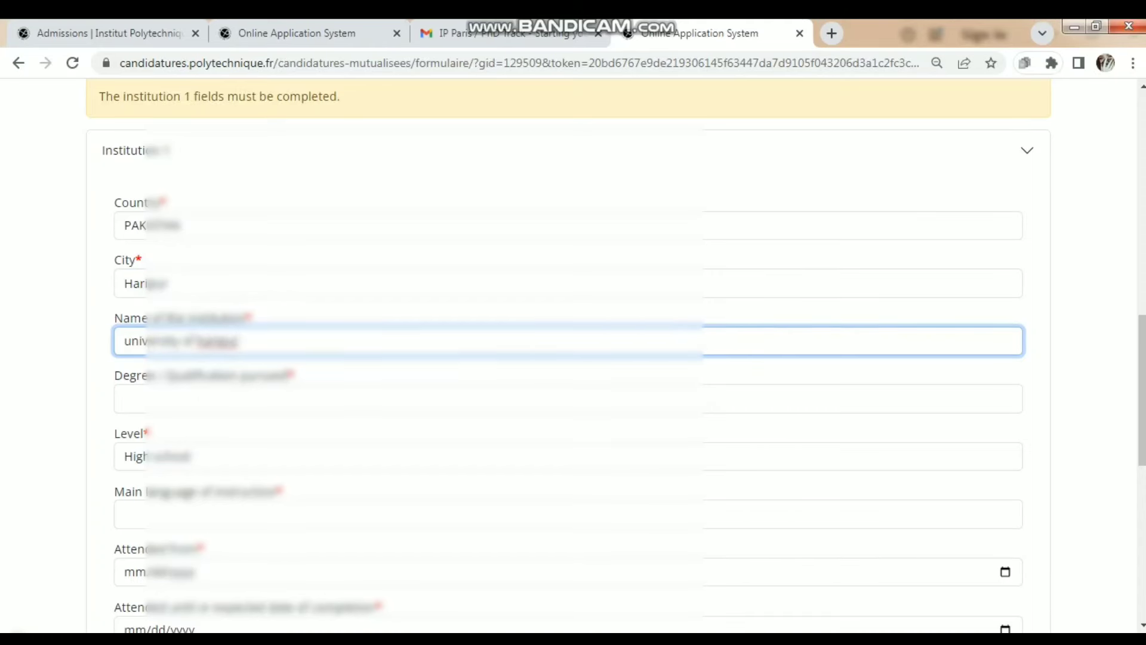
- Enter the degree being pursued and set the study level to Master
key(Tab)
text(m)
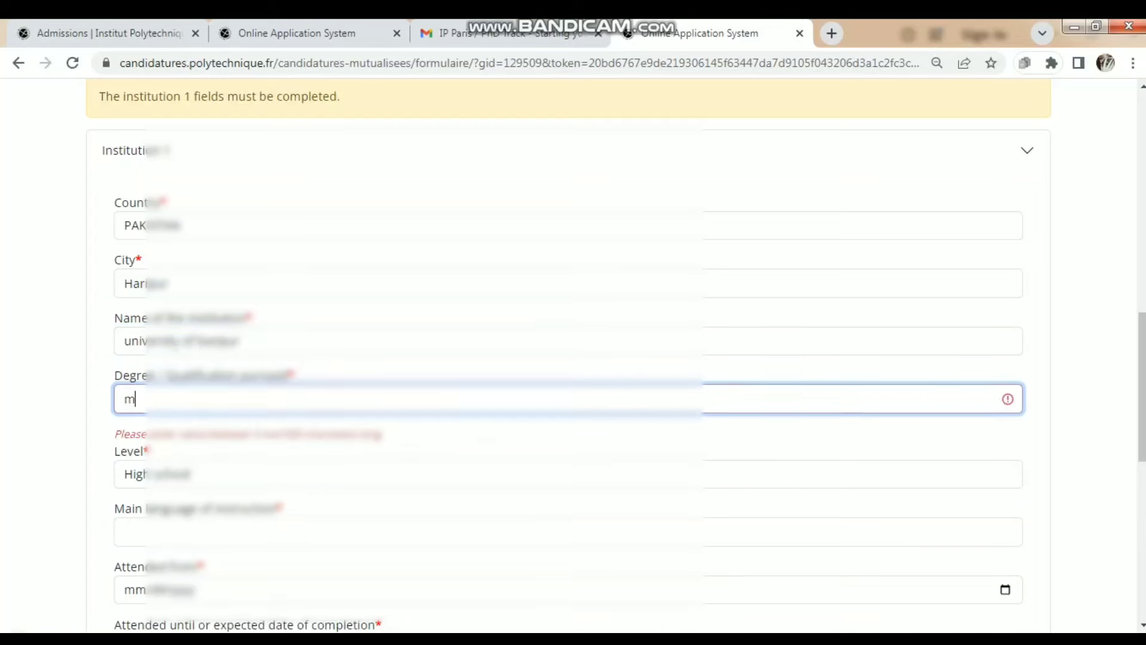
text(aster in)
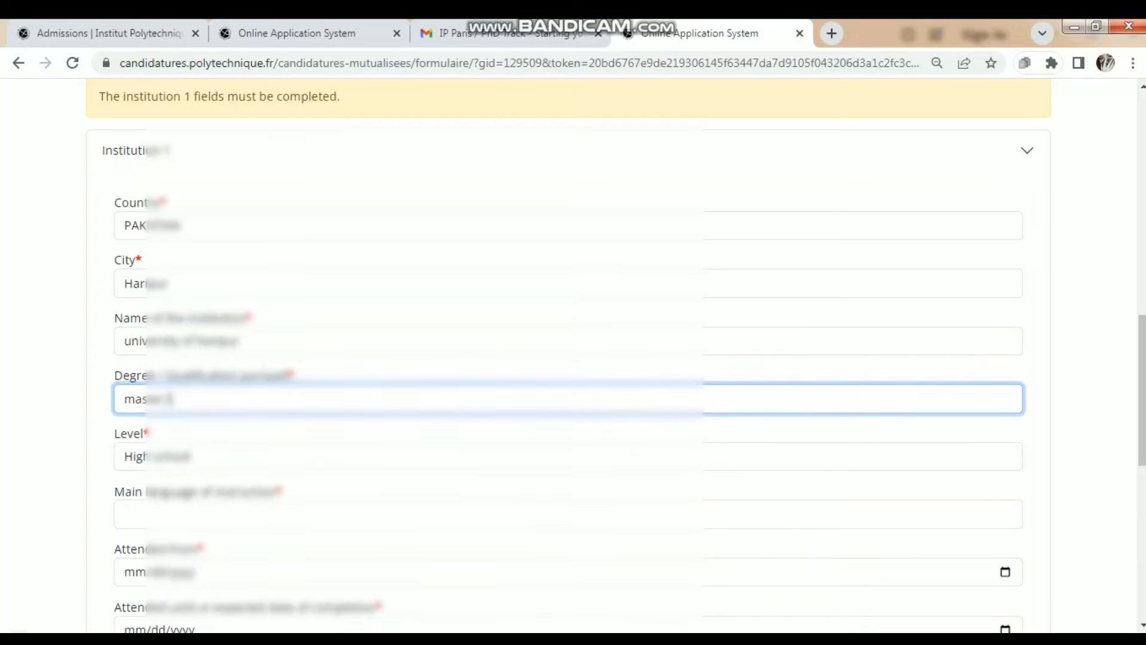
key(BackSpace)
key(BackSpace)
text(cs)
key(BackSpace)
key(BackSpace)
text(in cs)
key(BackSpace)
text(robiology)
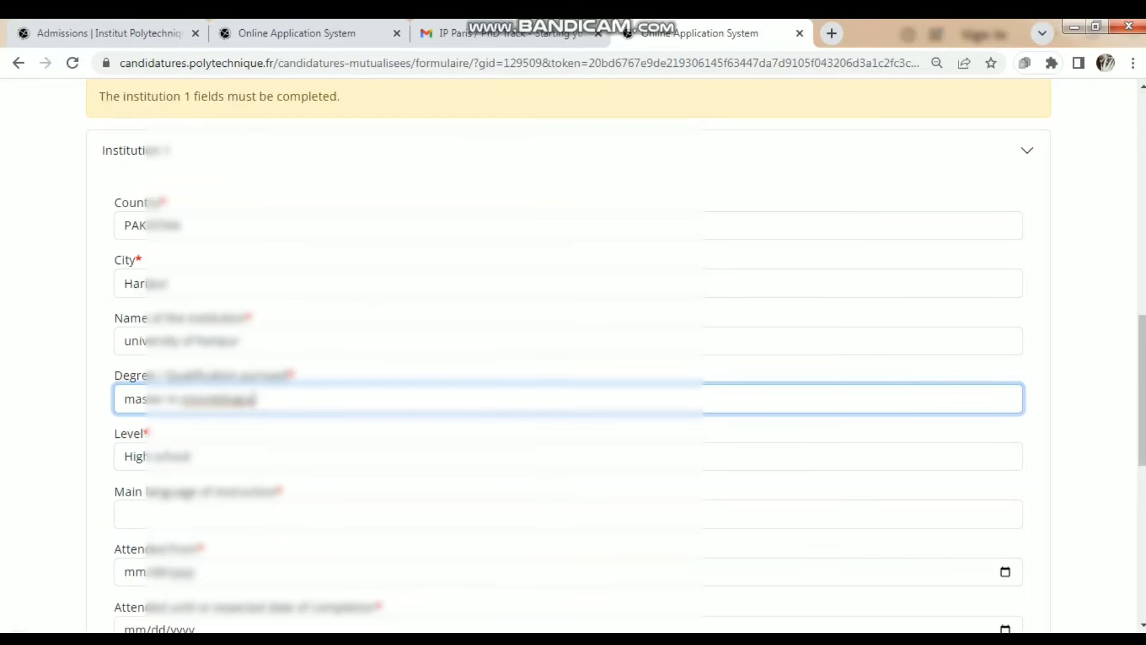
click(567, 456)
key(Down)
key(Down)
key(Down)
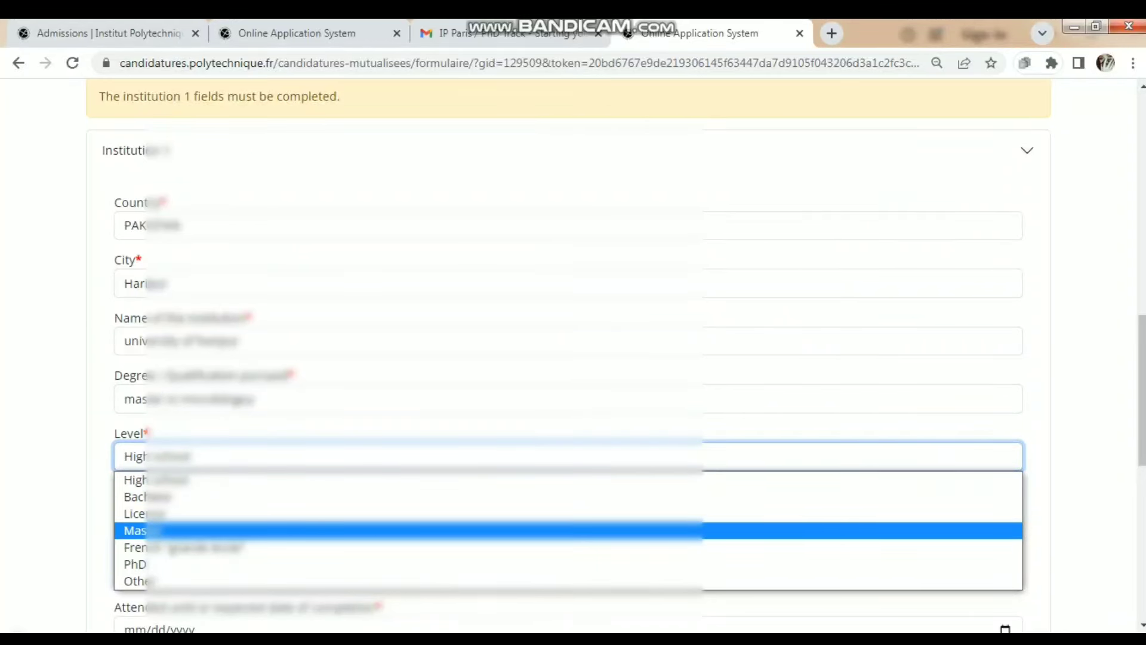
key(Return)
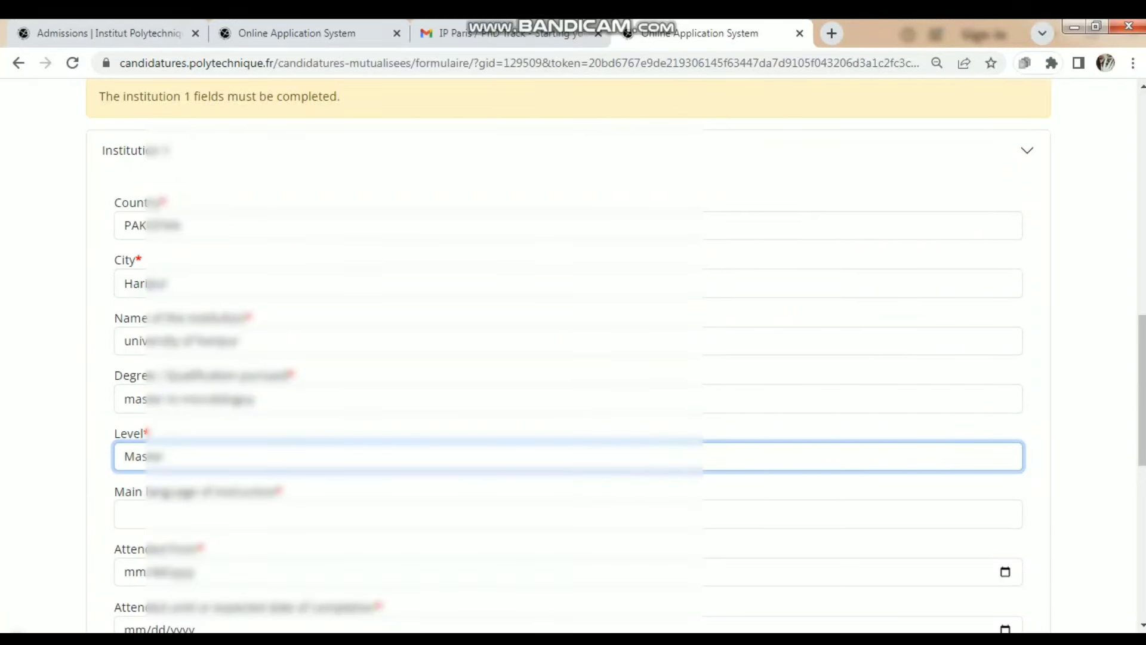
- Make English the main language of instruction and scroll to the page bottom
scroll(567, 358, down, 4)
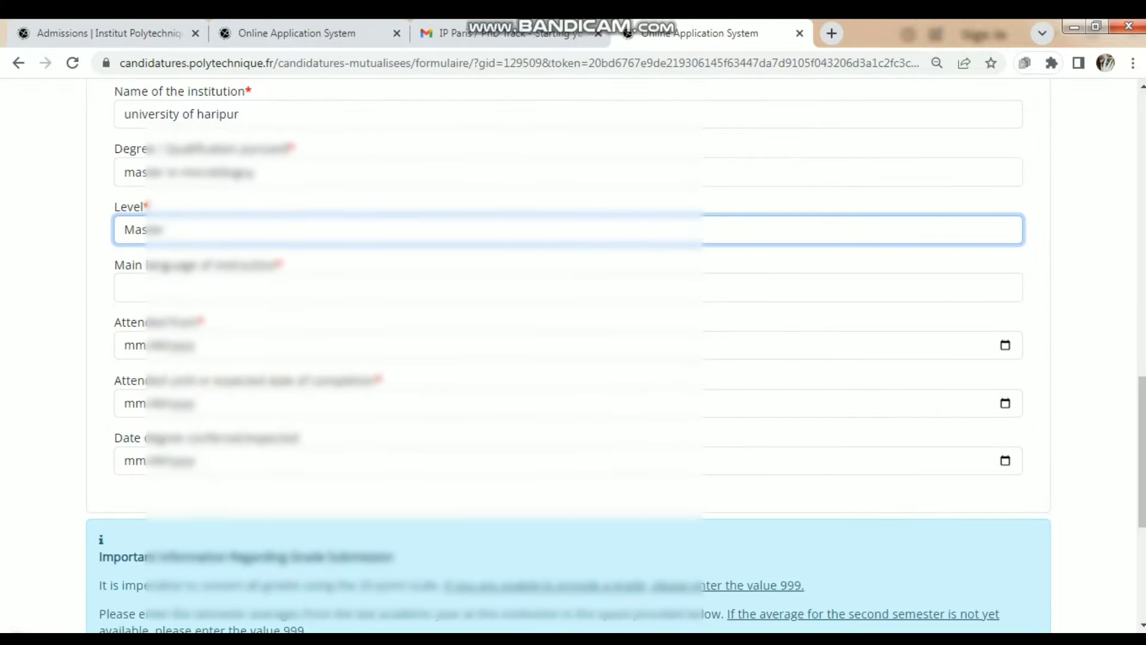
click(567, 287)
text(en)
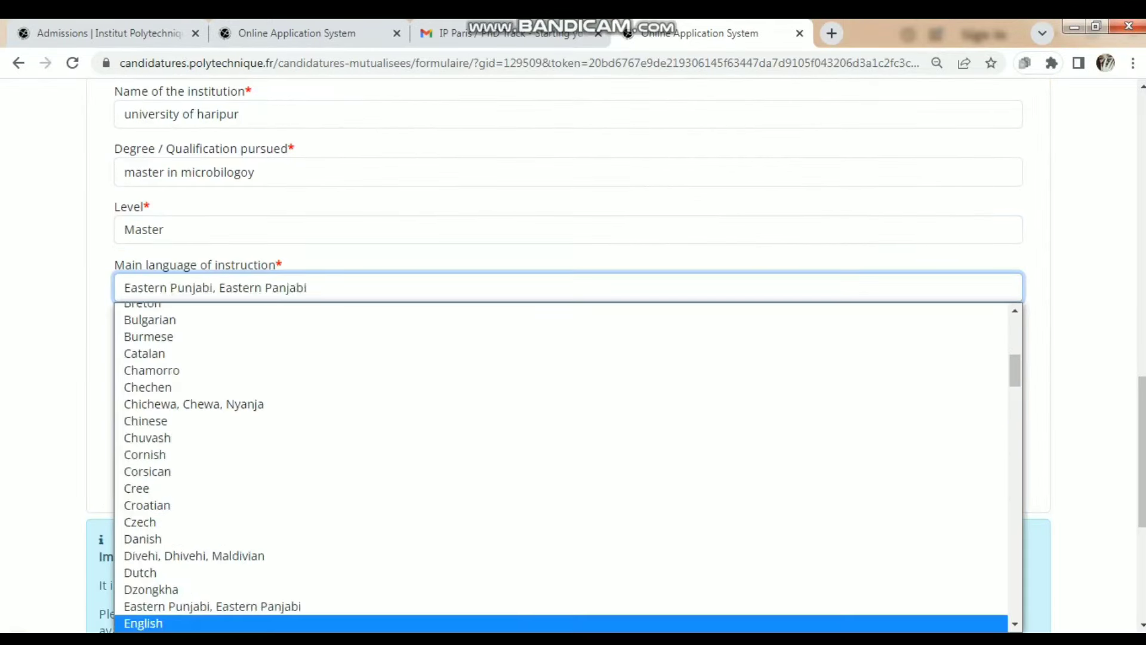
key(Return)
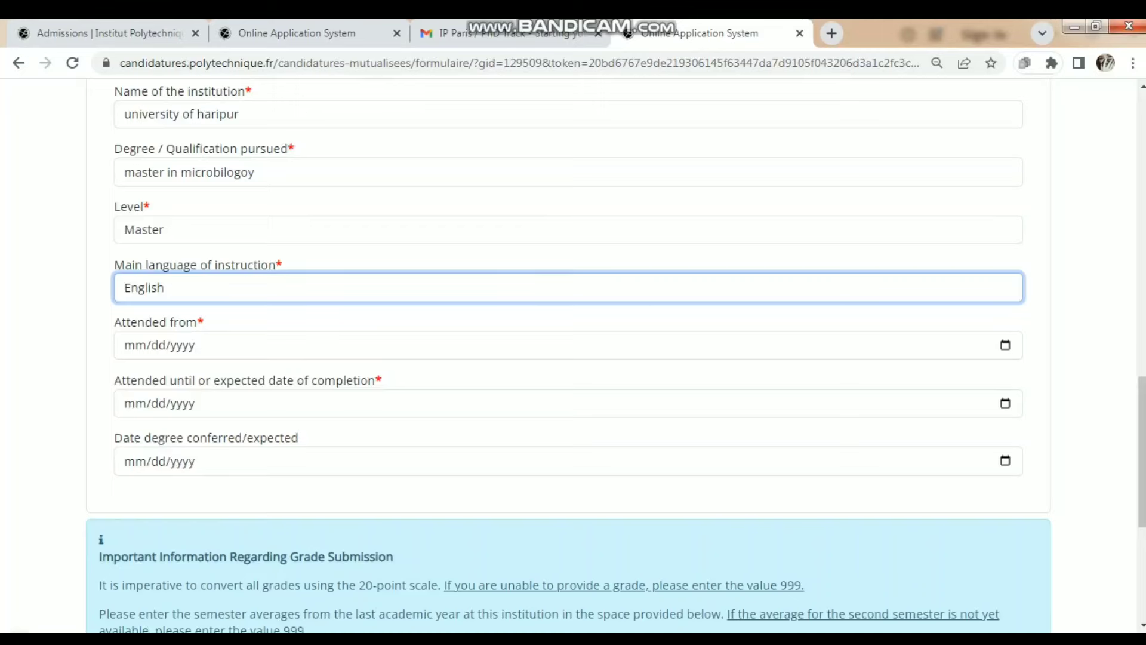
scroll(573, 358, down, 5)
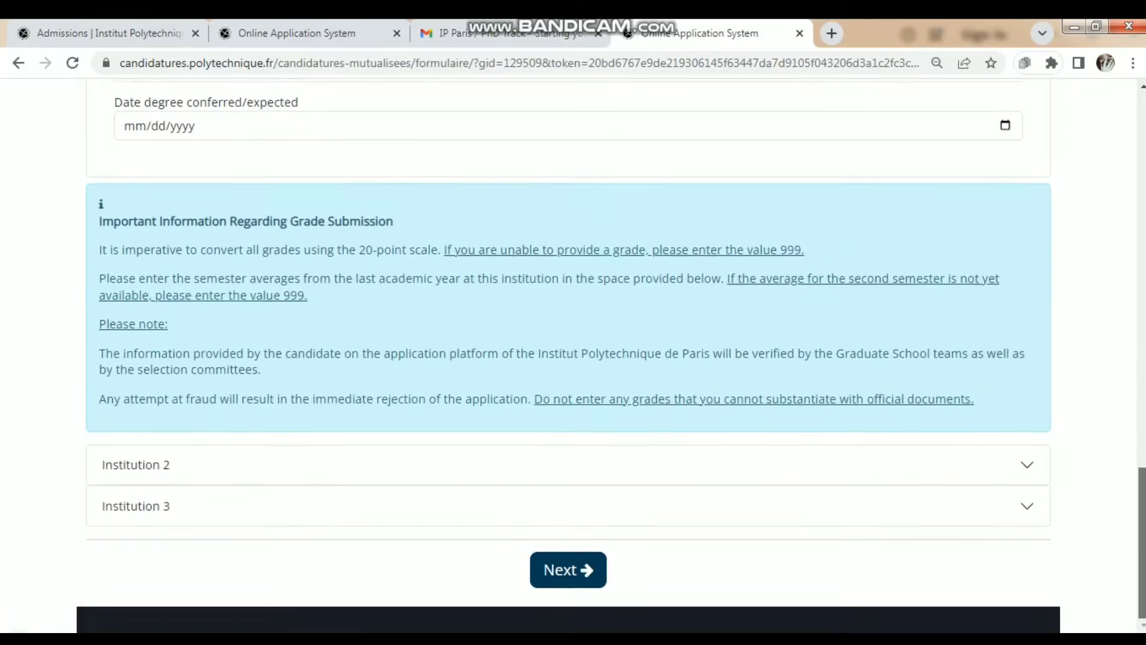
scroll(573, 358, down, 1)
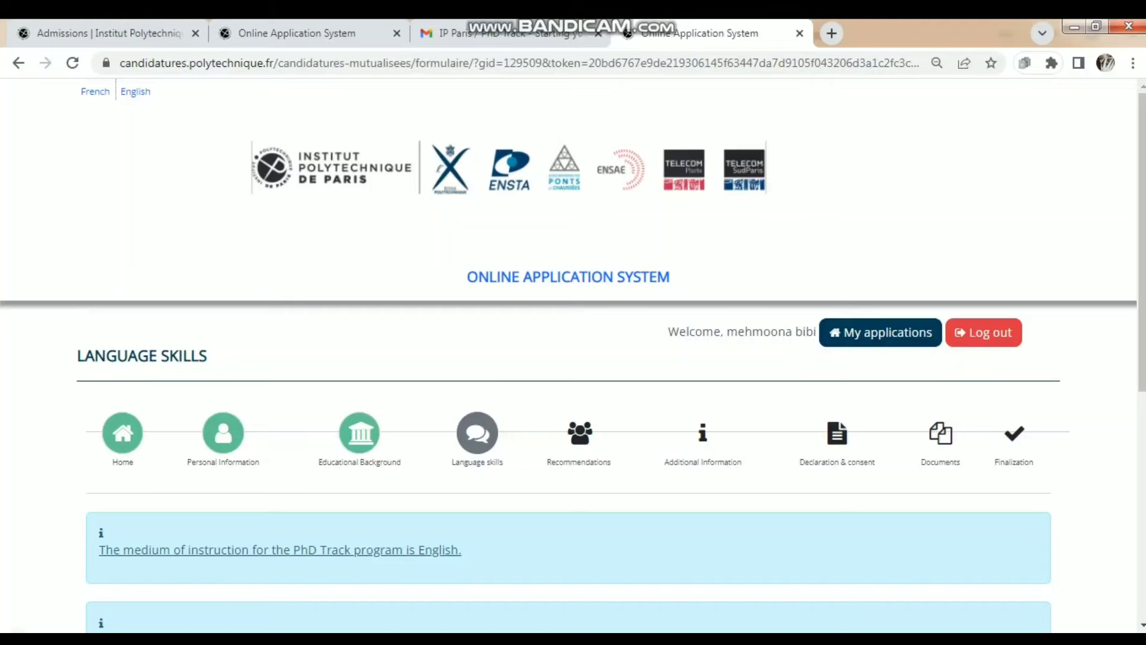
- Set Mother tongue 1 to Urdu
scroll(573, 359, down, 7)
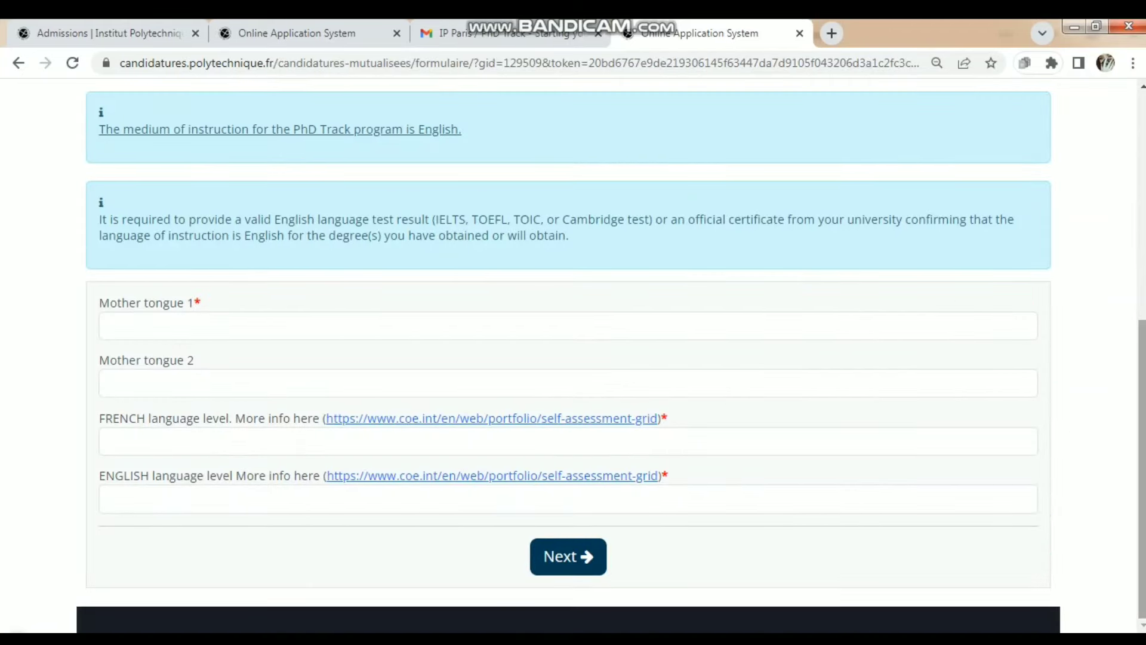
scroll(573, 358, up, 5)
scroll(573, 358, down, 3)
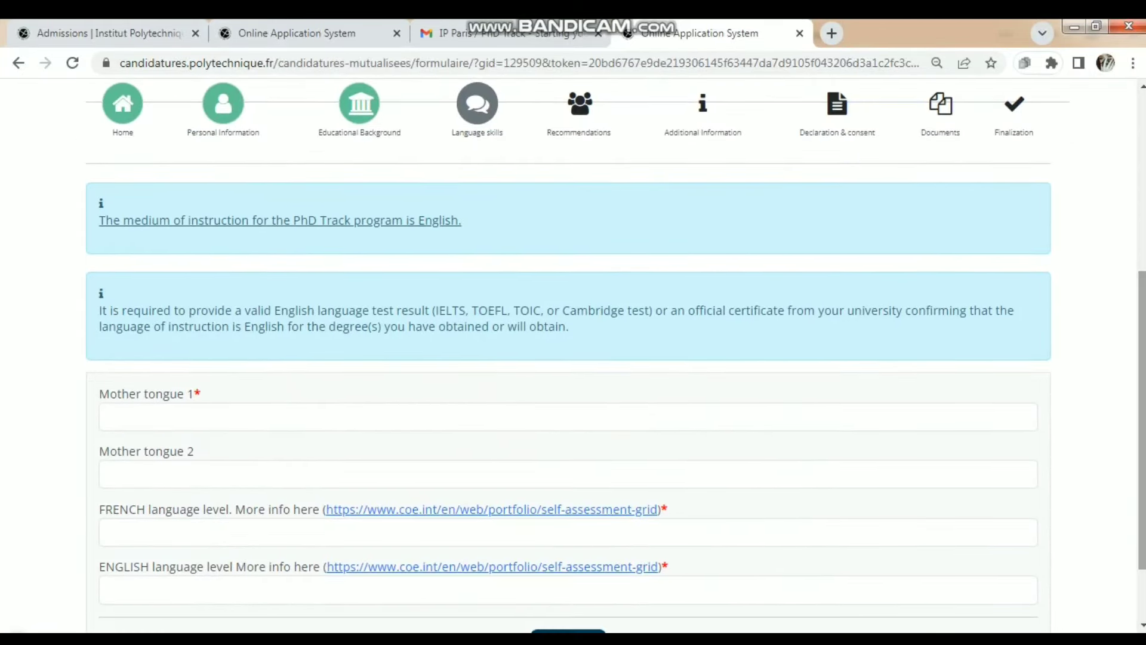
click(567, 417)
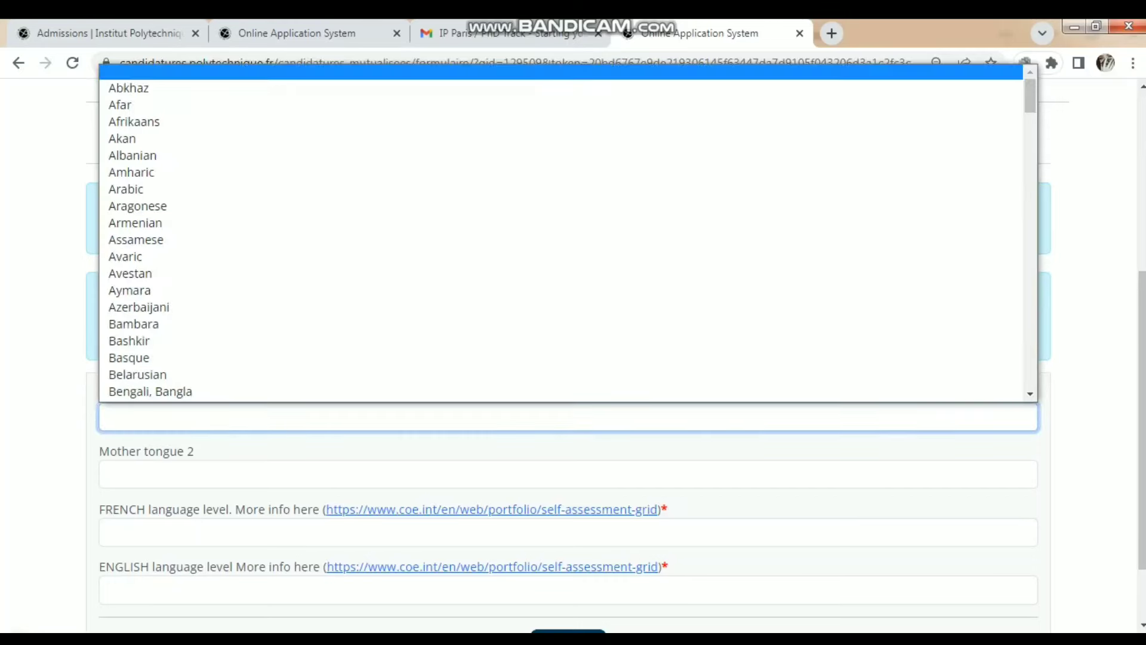
text(ur)
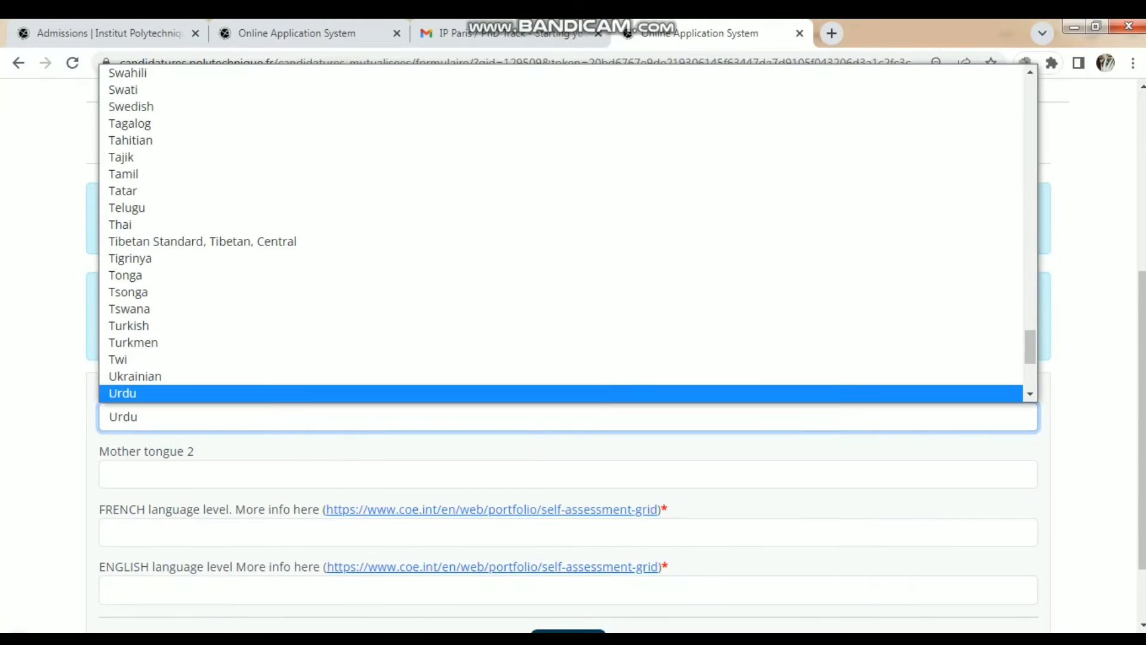
key(Return)
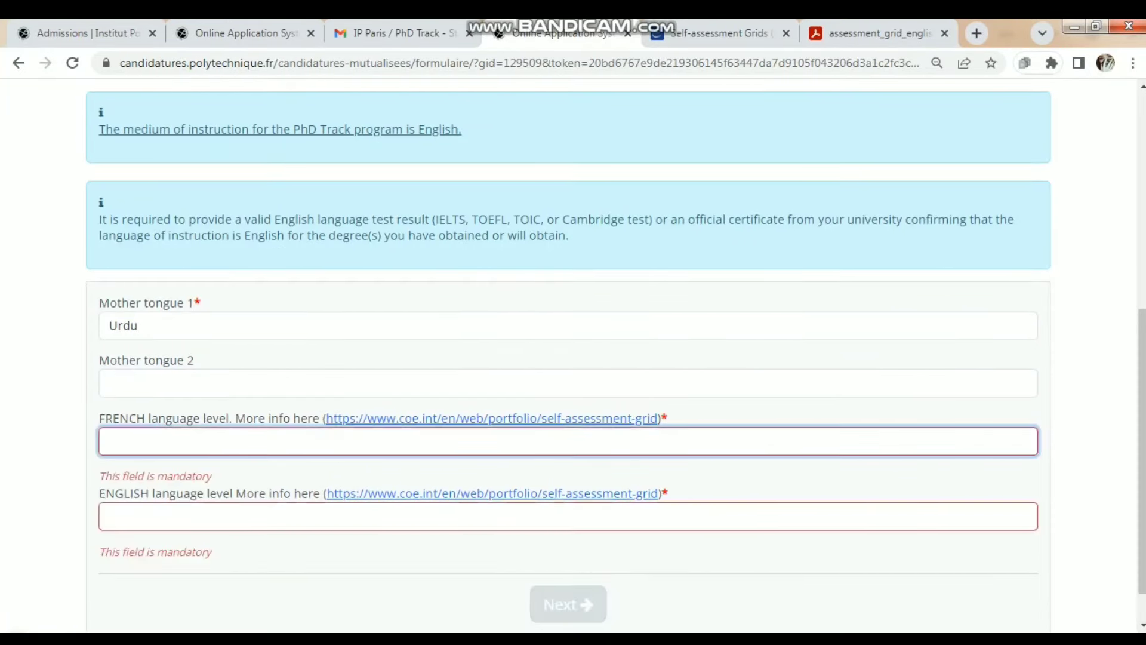
- Browse the French level options and briefly check the self-assessment grid PDF
key(alt+Down)
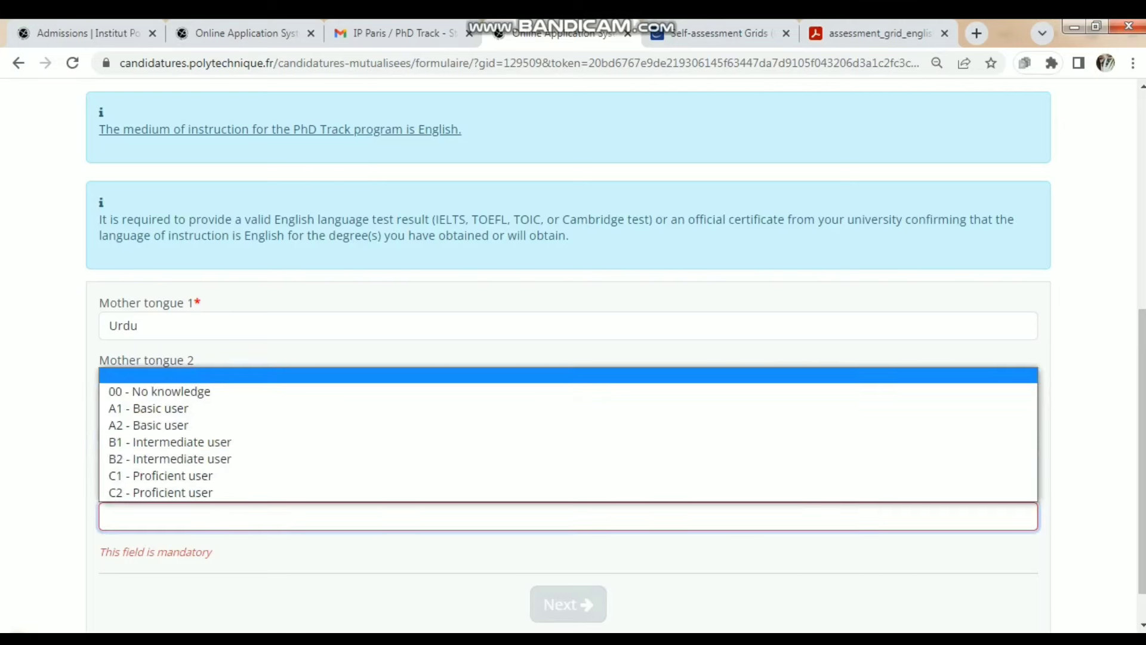
key(Down)
key(Down)
key(Down)
key(Down)
key(Down)
key(Tab)
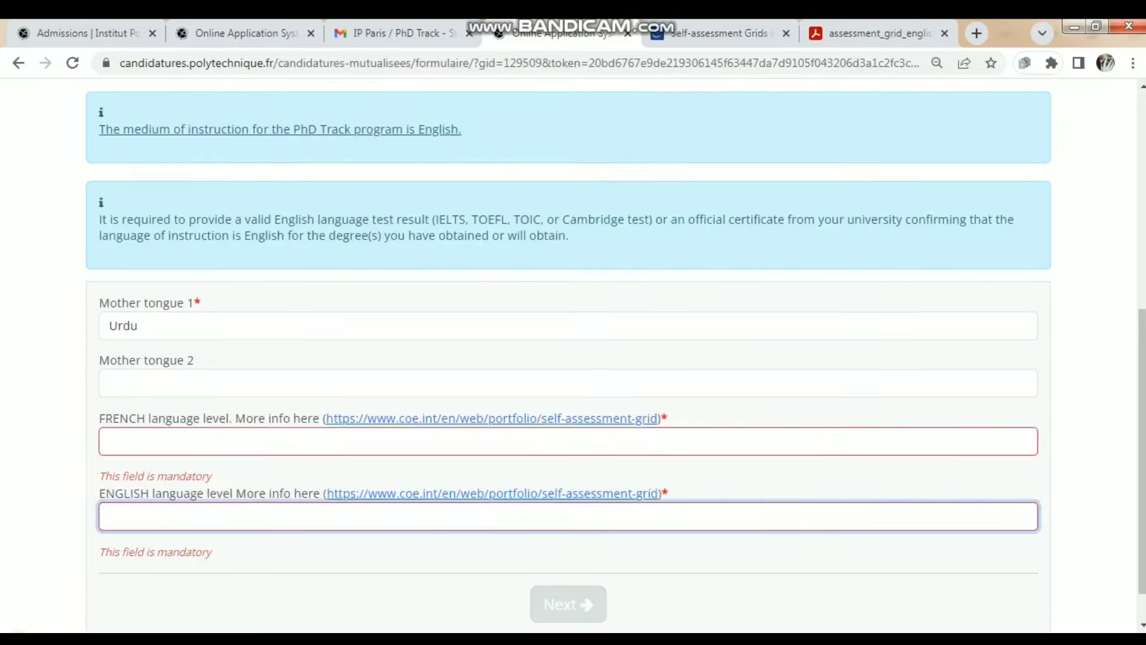
key(ctrl+9)
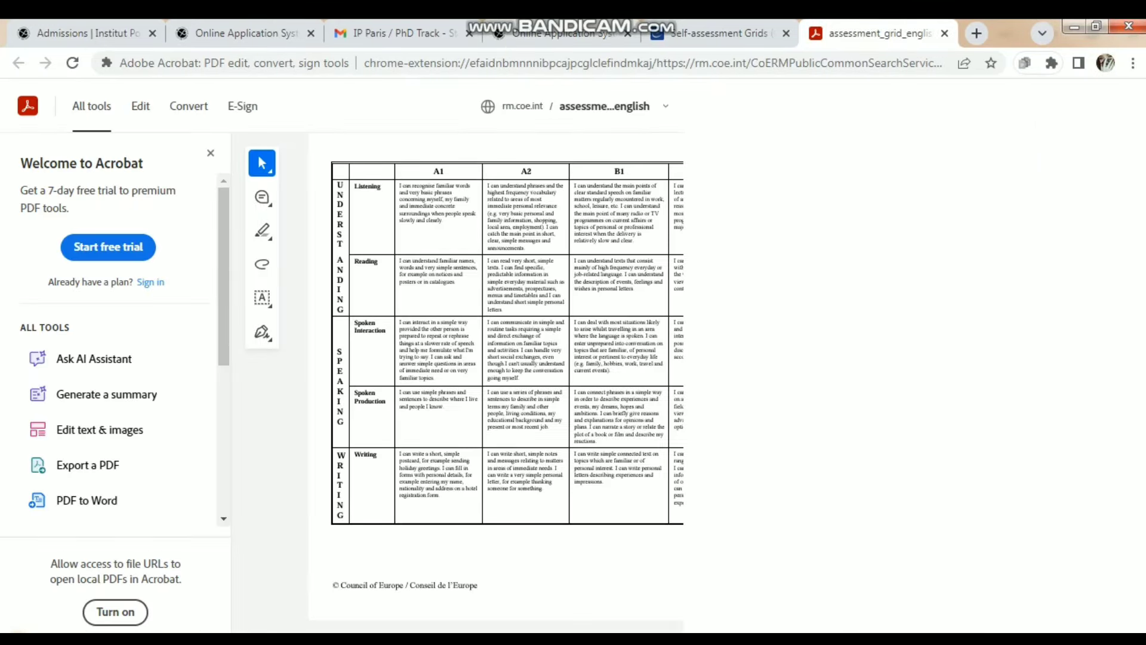
key(ctrl+shift+i)
key(ctrl+4)
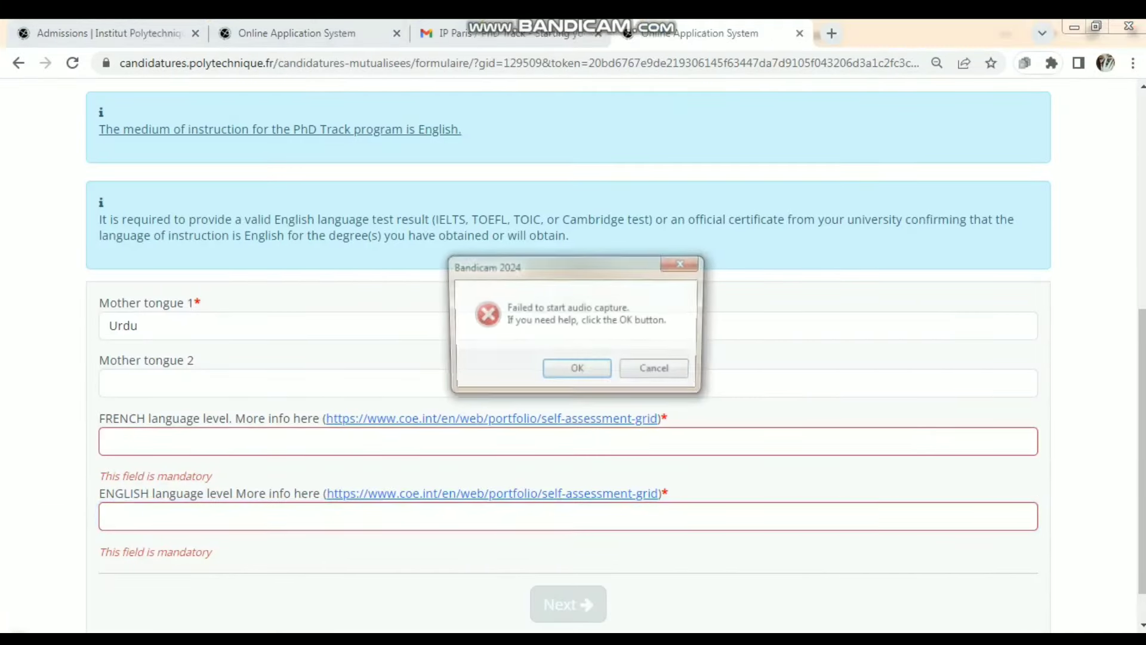
- Set French to 00 - No knowledge and English to B2 - Intermediate user, then continue
click(567, 441)
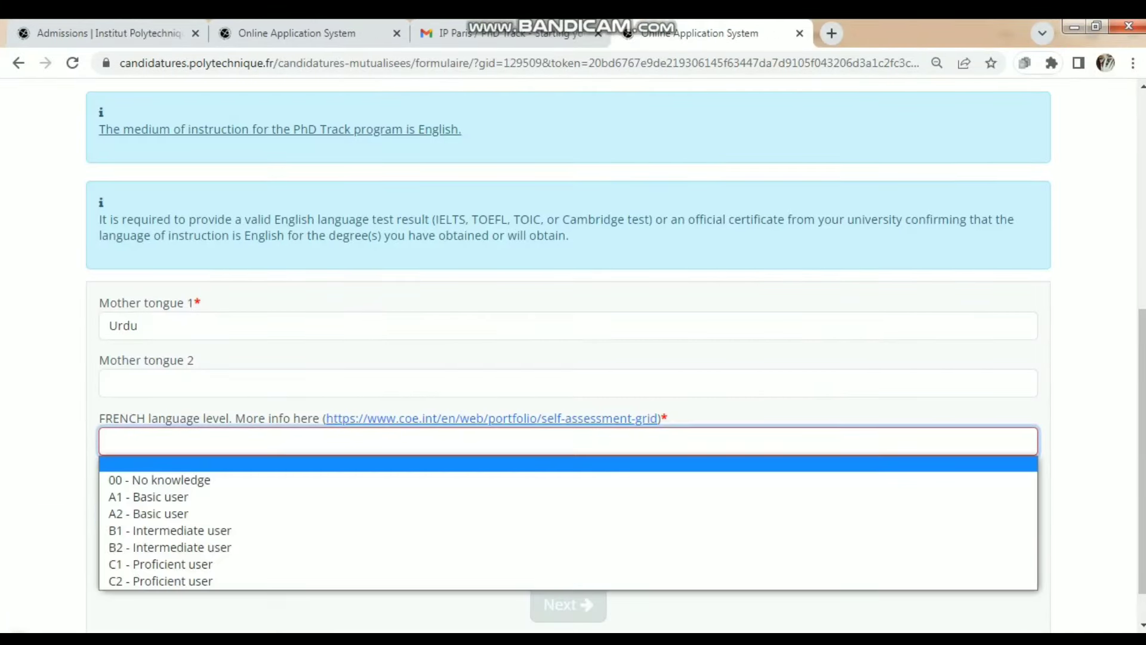
key(Down)
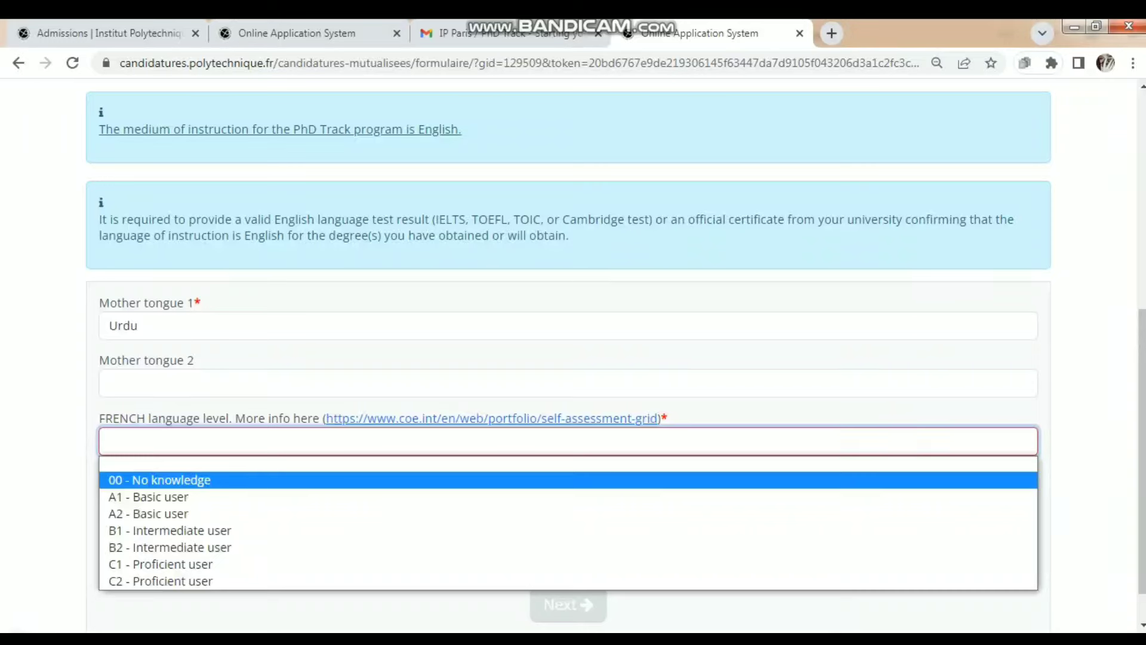
key(Return)
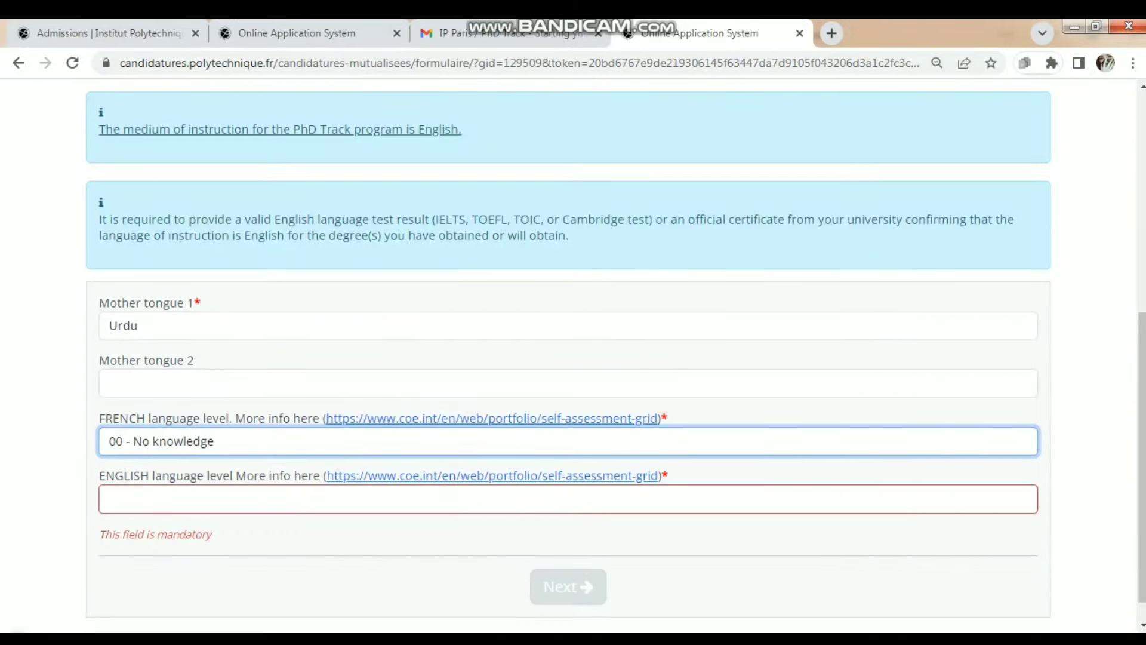
key(Tab)
key(space)
key(Down)
key(Down)
key(Down)
key(Down)
key(Down)
key(Return)
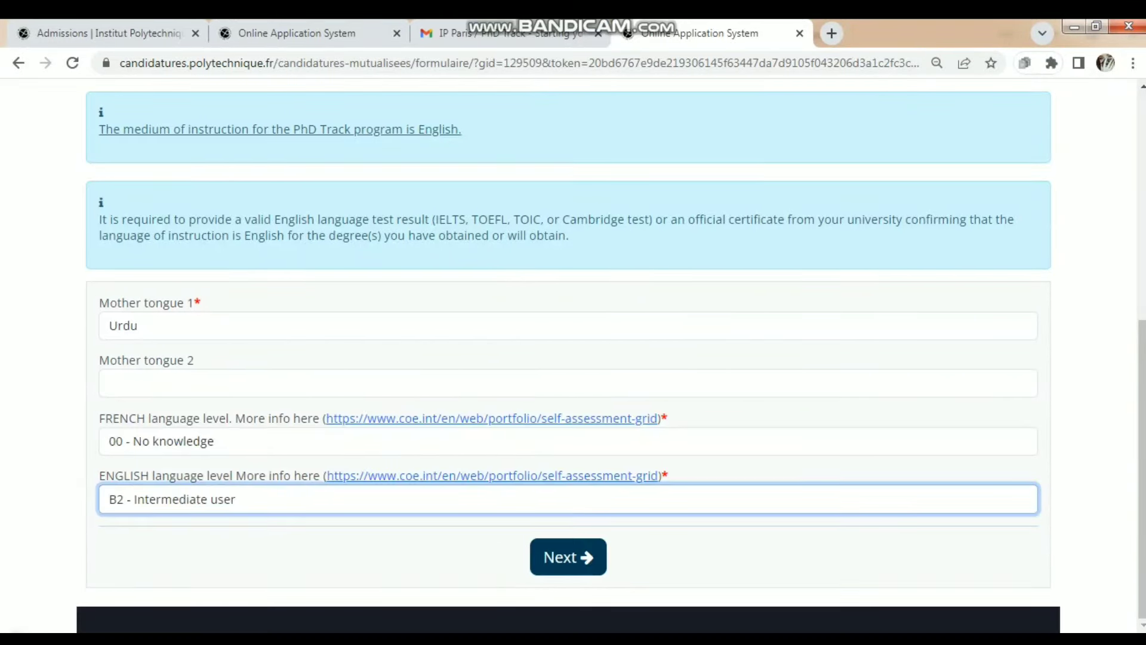
key(Tab)
key(Return)
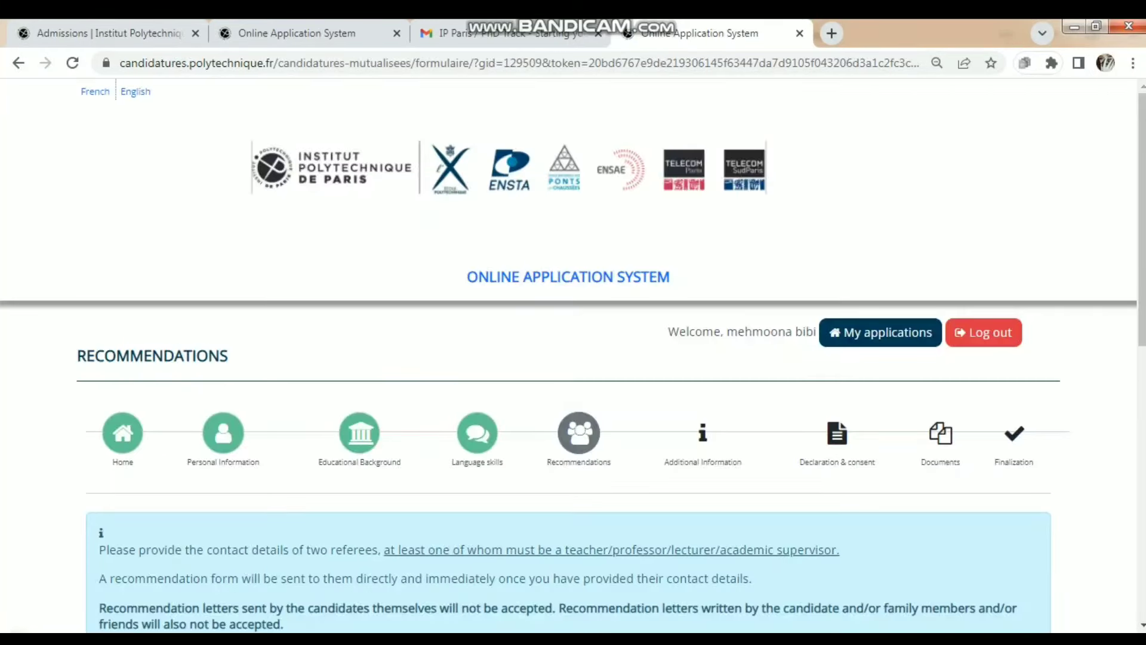
- Bring the referee sections into view and expand the Referee No.1 contact form
key(Page_Down)
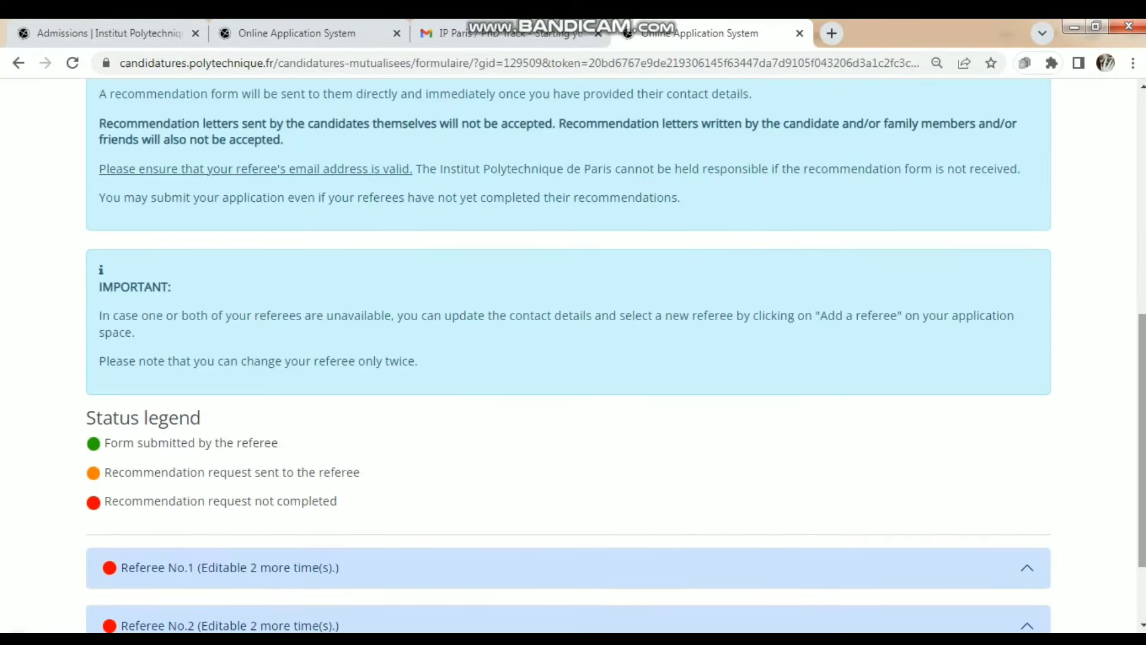
key(Page_Down)
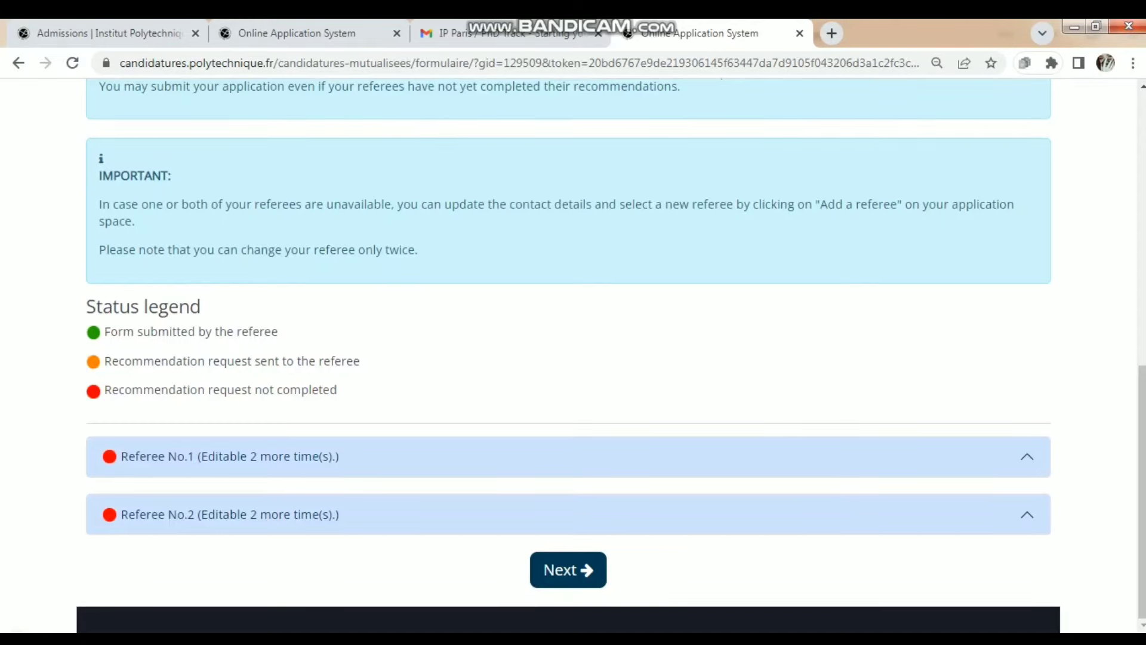
key(Page_Up)
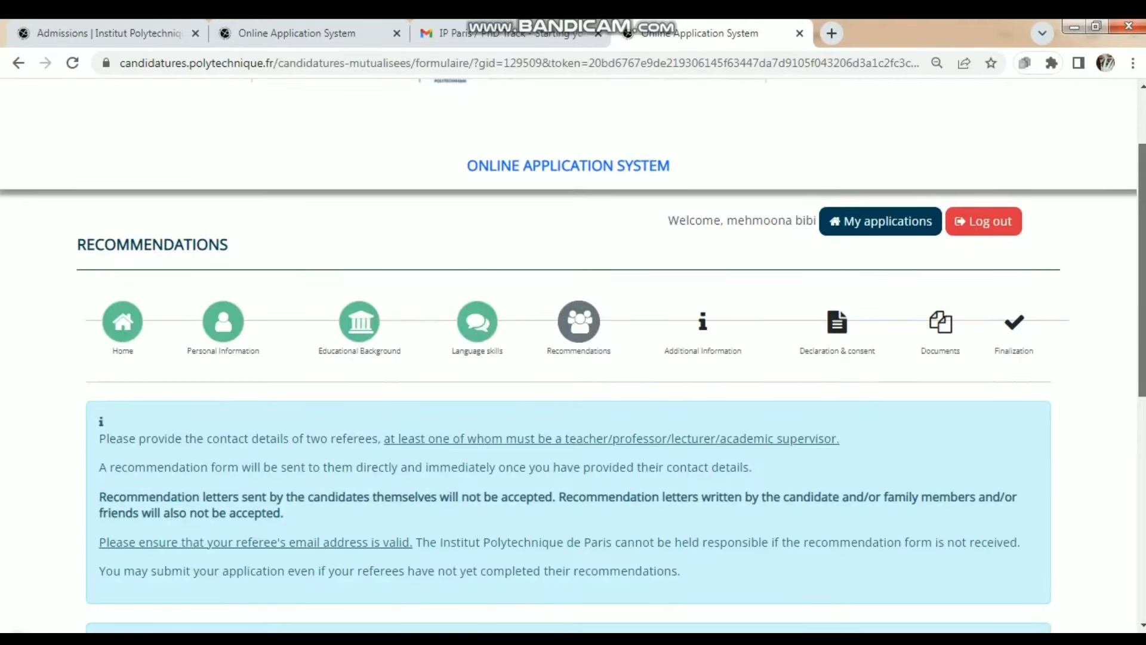
key(Page_Down)
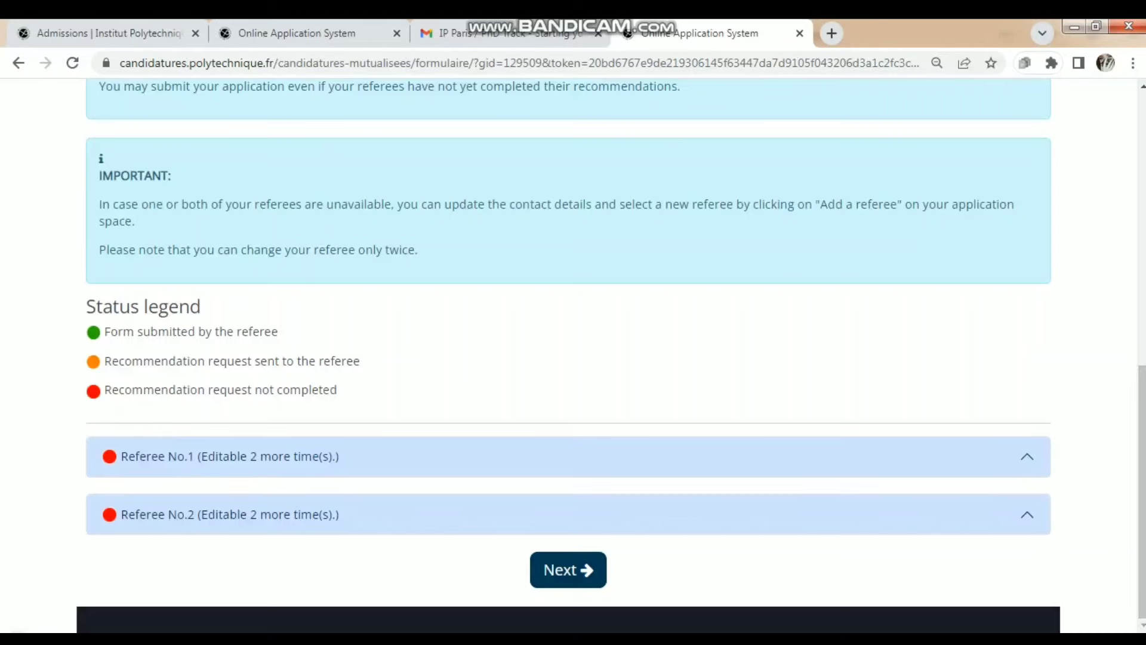
click(230, 456)
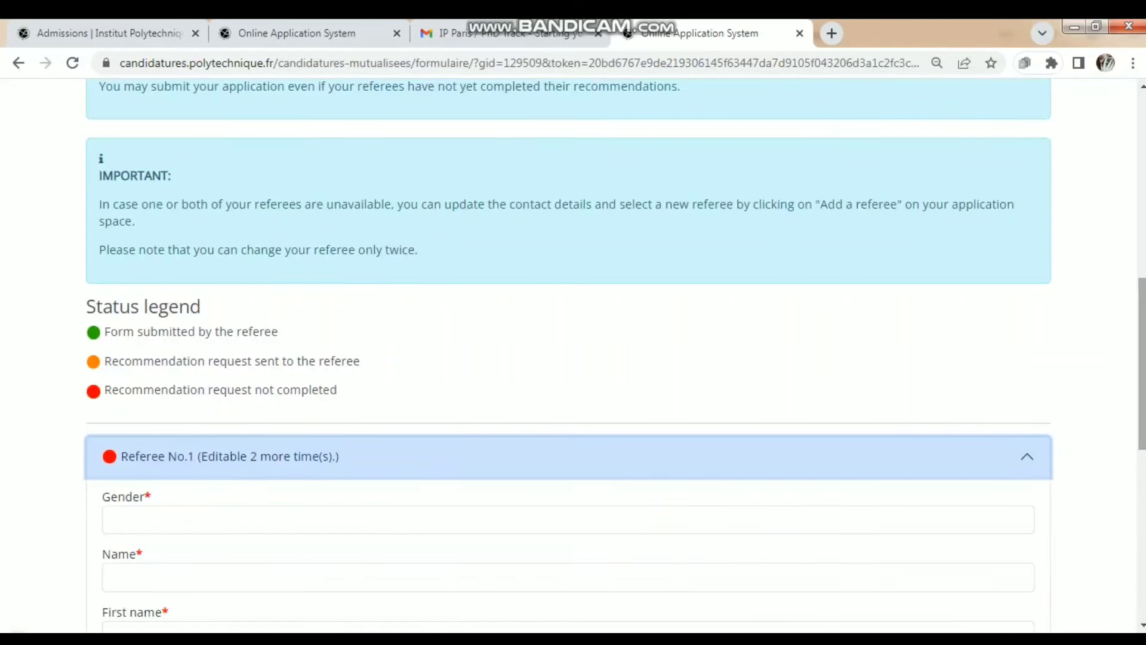
- Scroll through the expanded Referee No.1 and No.2 forms to review their fields
scroll(573, 358, down, 5)
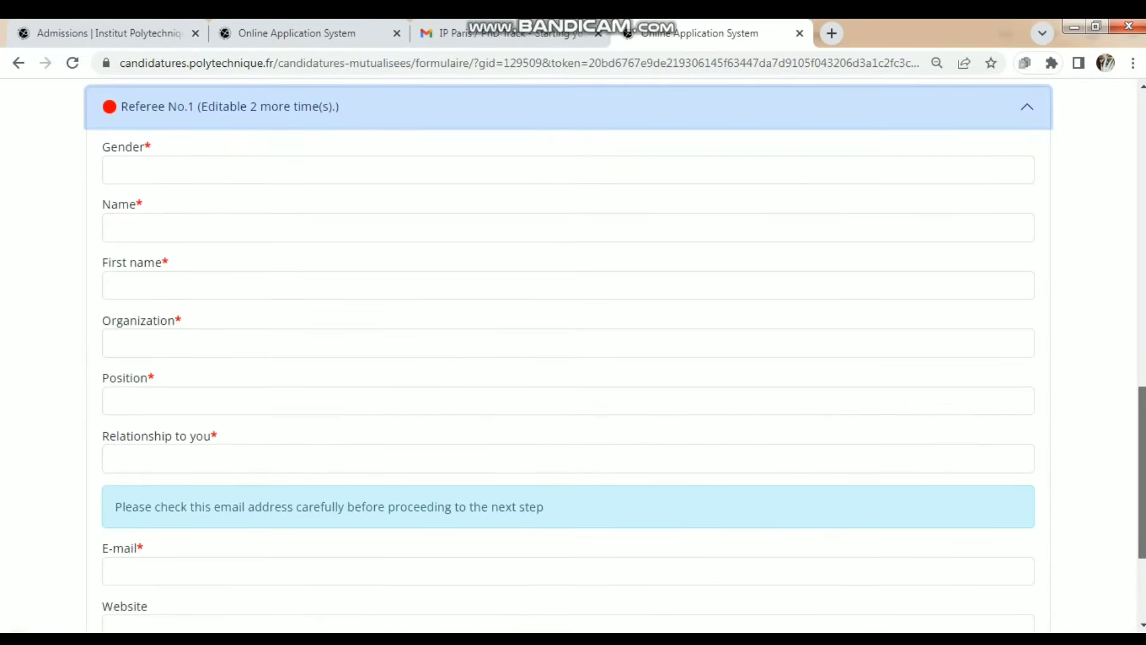
scroll(573, 358, down, 3)
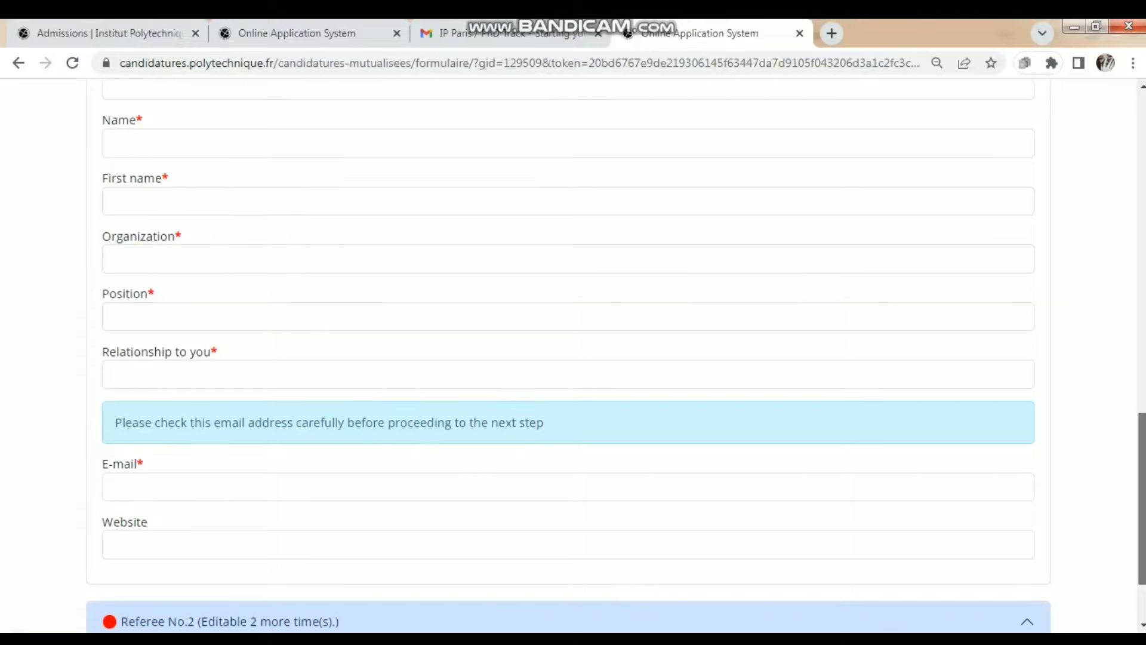
scroll(573, 358, up, 5)
scroll(573, 359, down, 5)
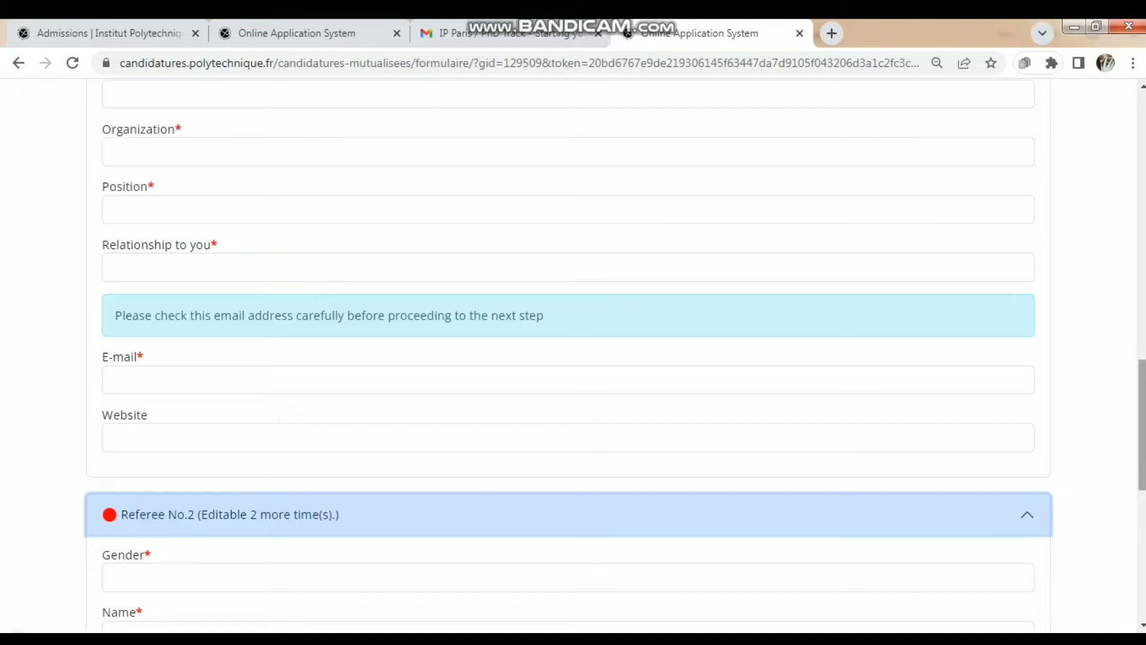
scroll(573, 359, down, 6)
scroll(573, 358, down, 2)
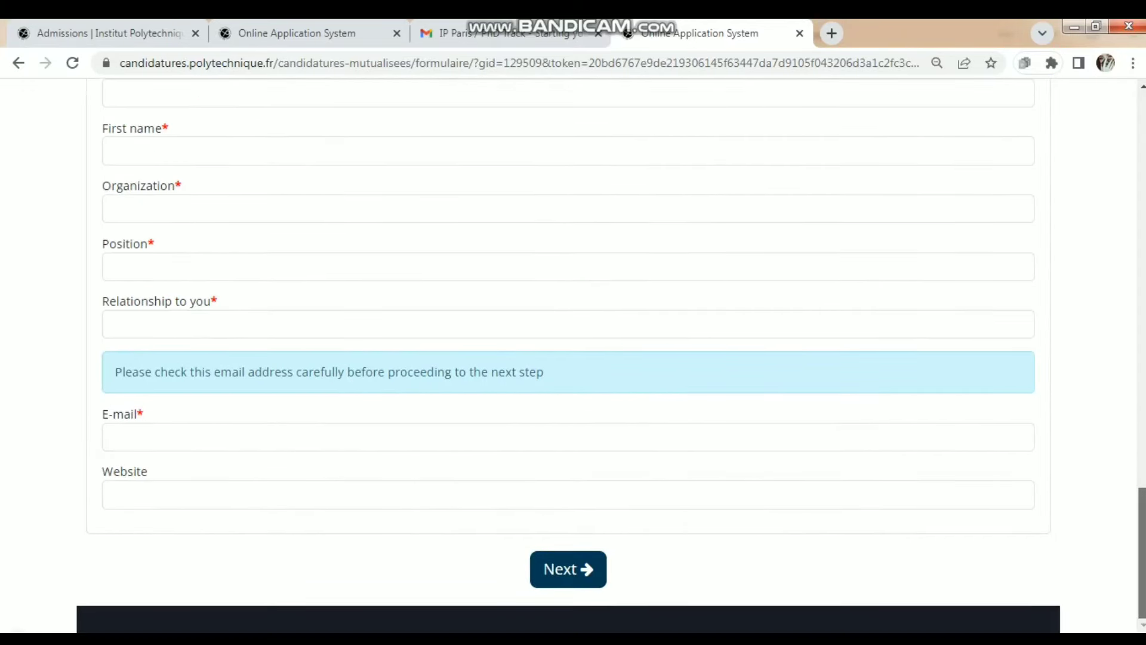
scroll(573, 358, up, 2)
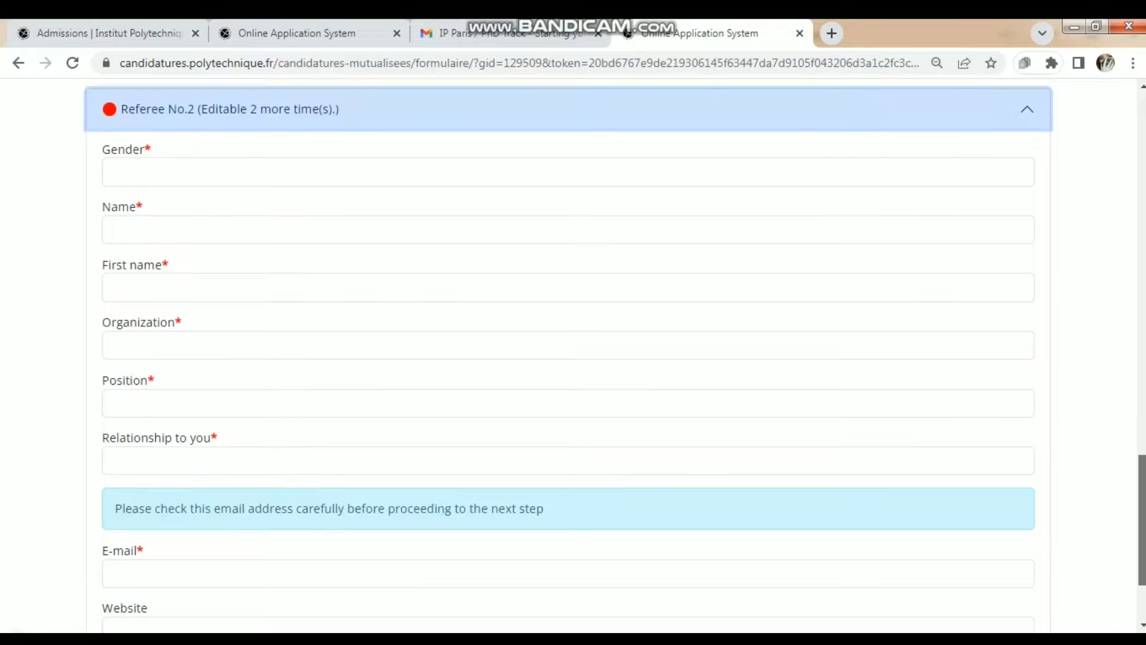
scroll(573, 358, up, 11)
scroll(574, 359, down, 2)
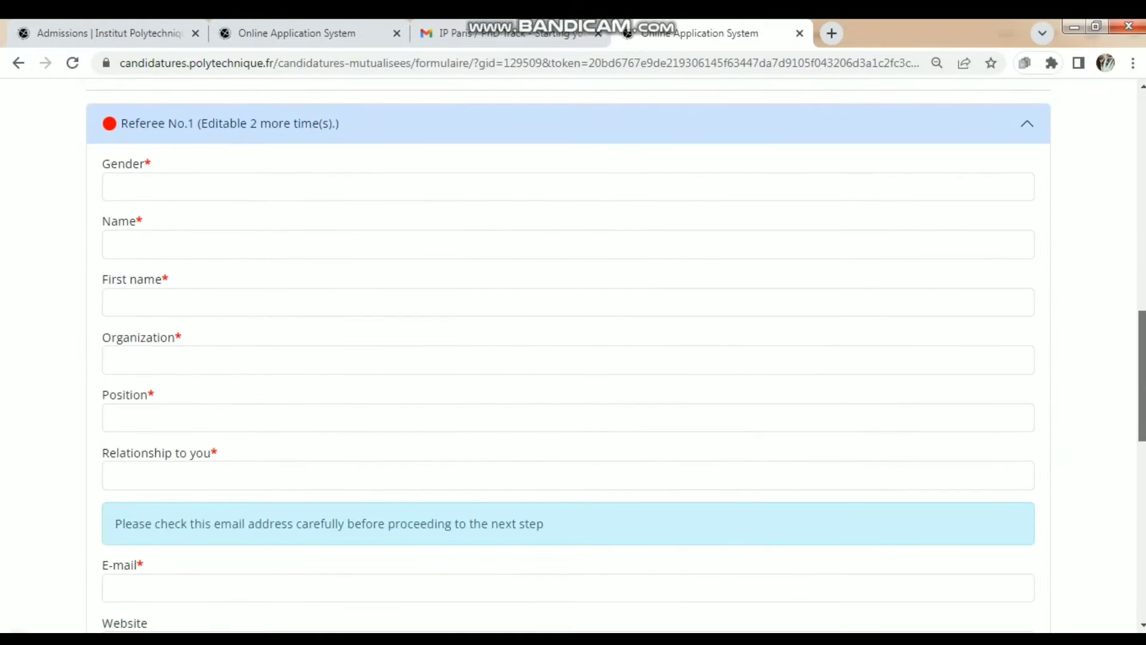